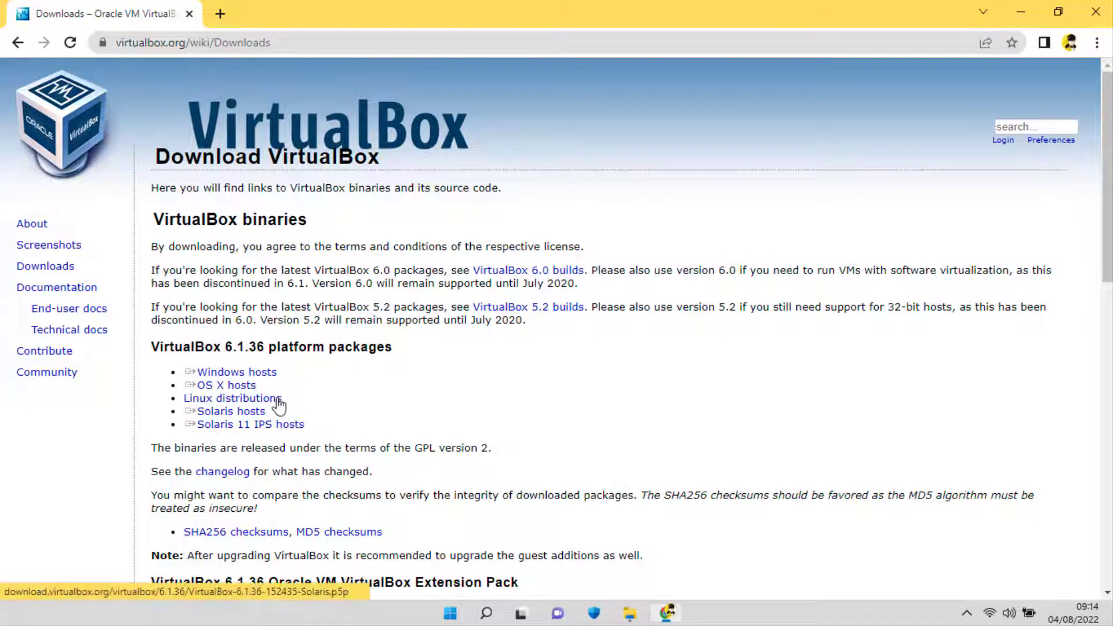
left_click(272, 379)
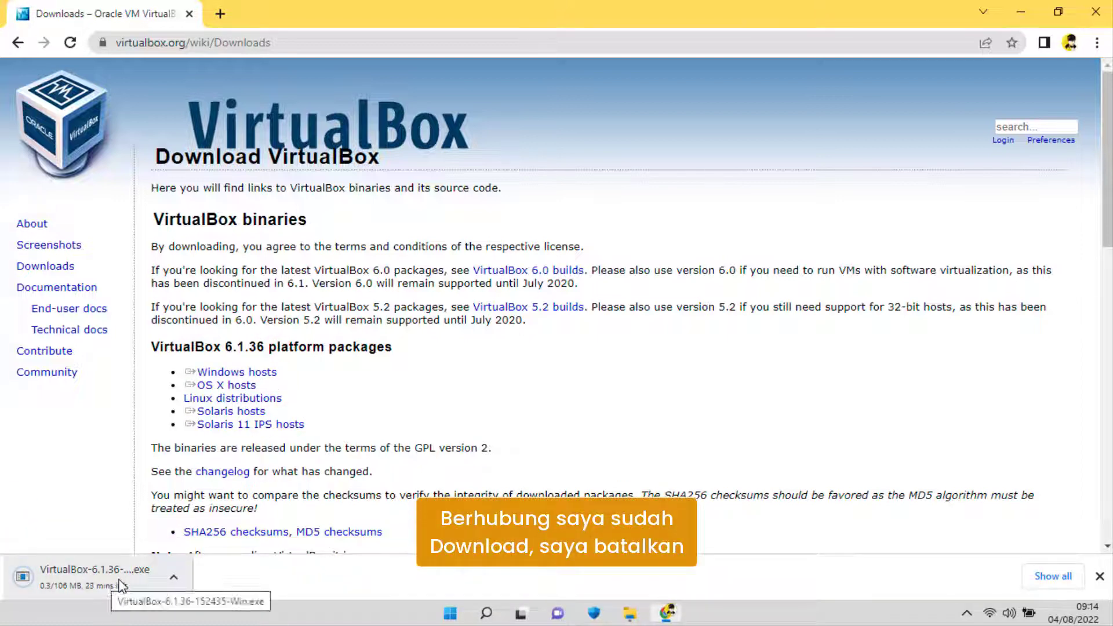
left_click(174, 577)
left_click(198, 548)
left_click(238, 578)
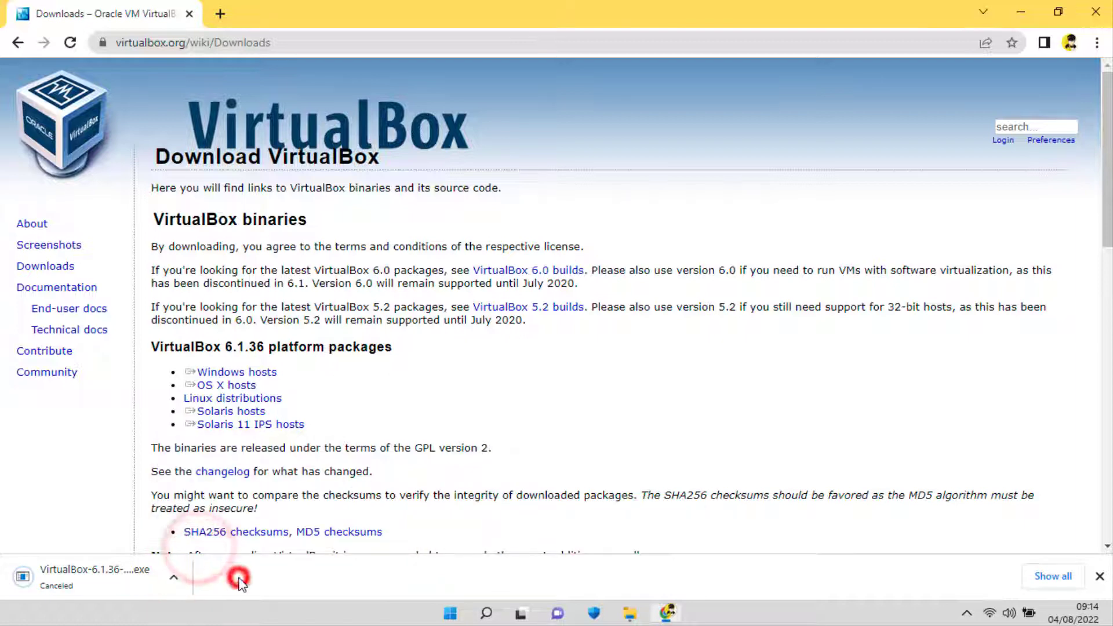
Close the browser and launch the VirtualBox-6.1.36-152435-Win.exe installer from the Videos folder, then minimize the folder window.
left_click(1093, 10)
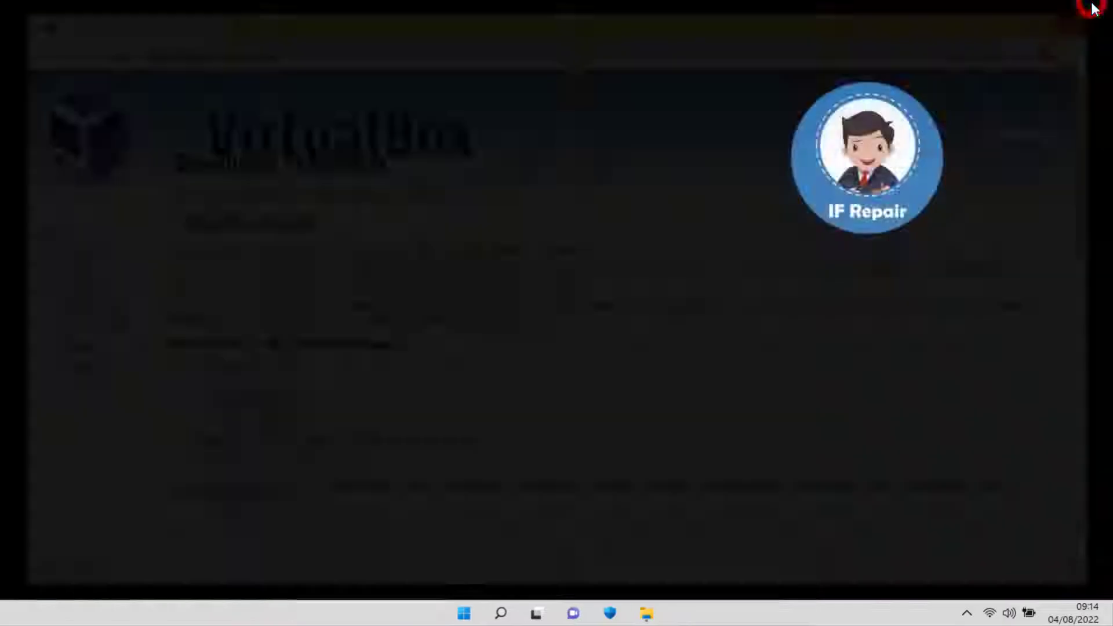
left_click(648, 612)
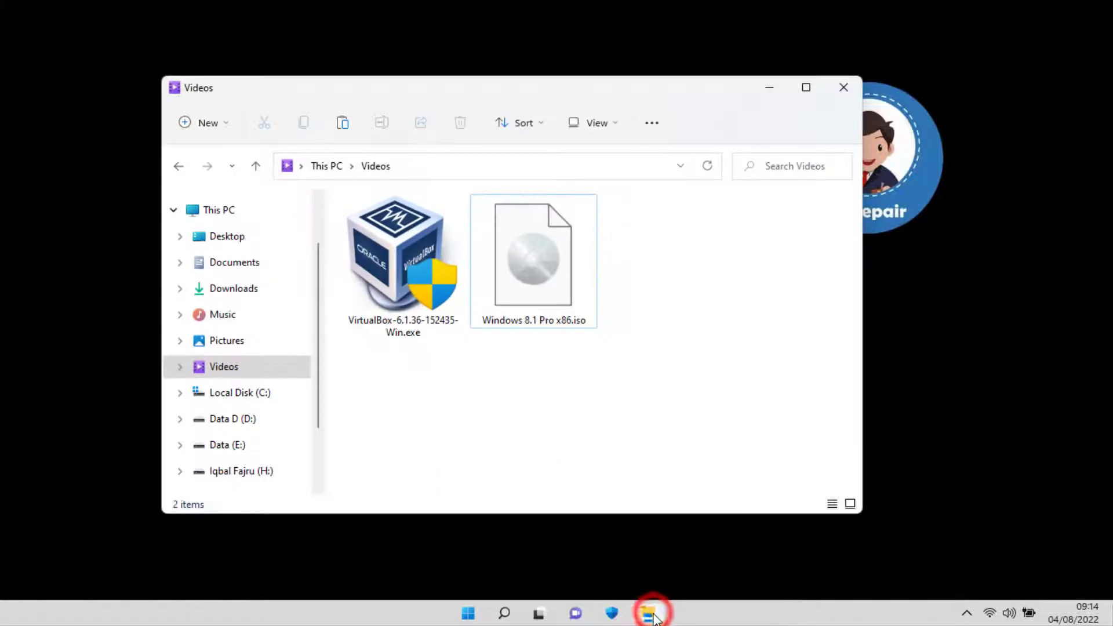
left_click(400, 347)
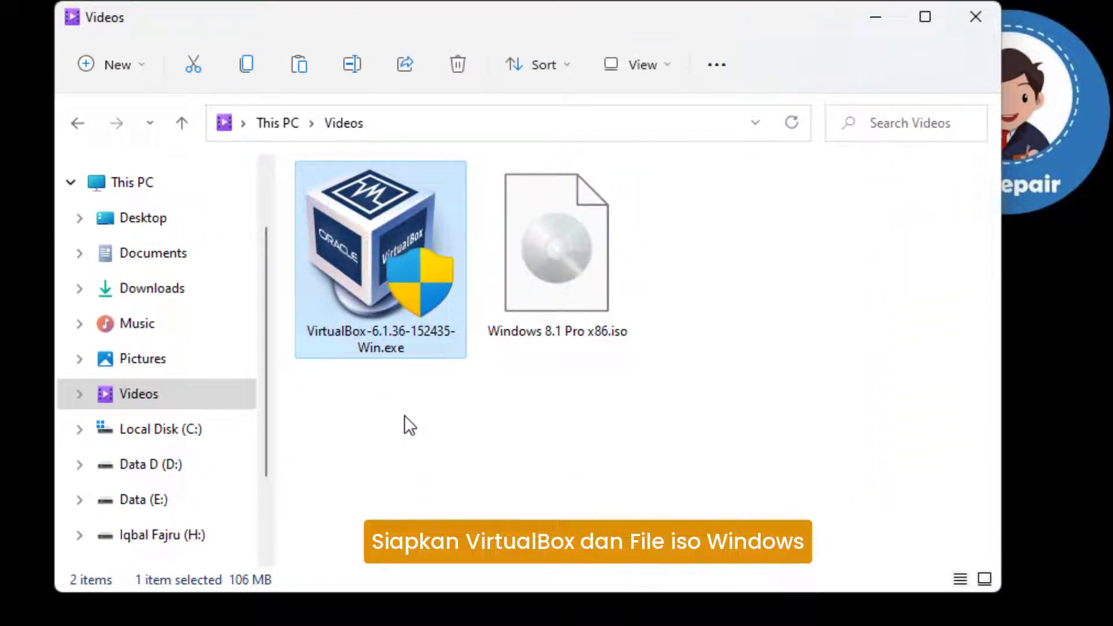
left_click(610, 254)
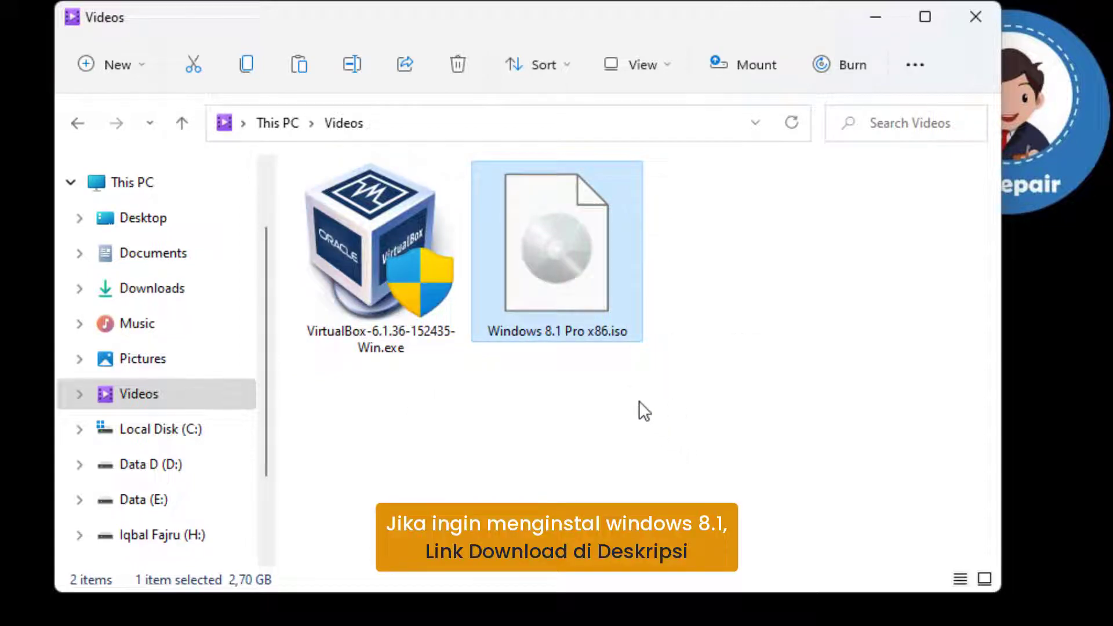
left_click(457, 328)
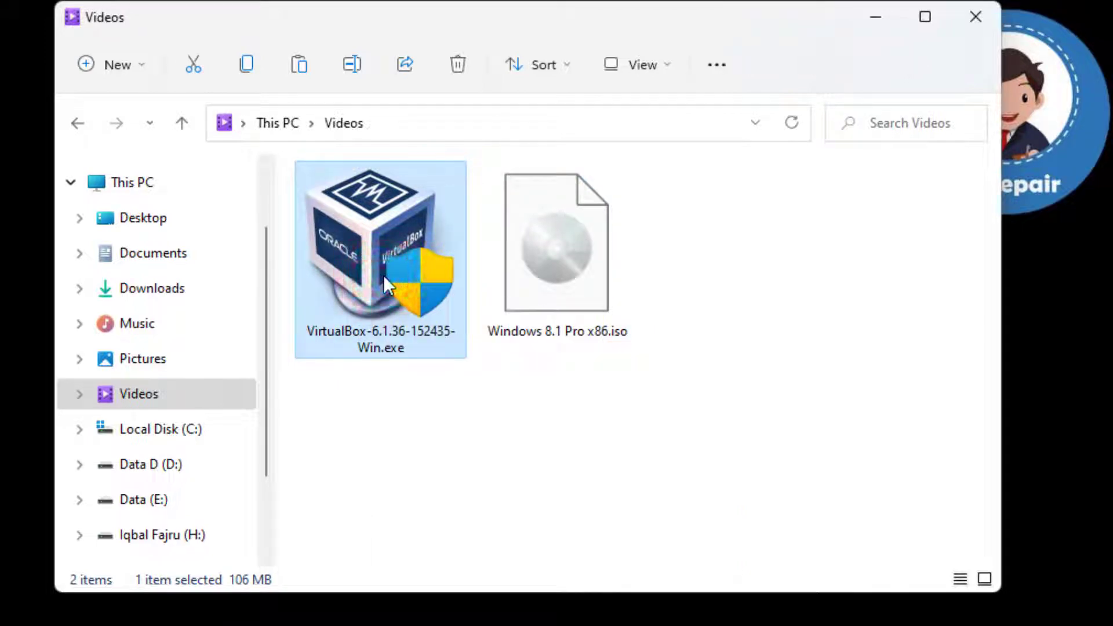
double_click(384, 275)
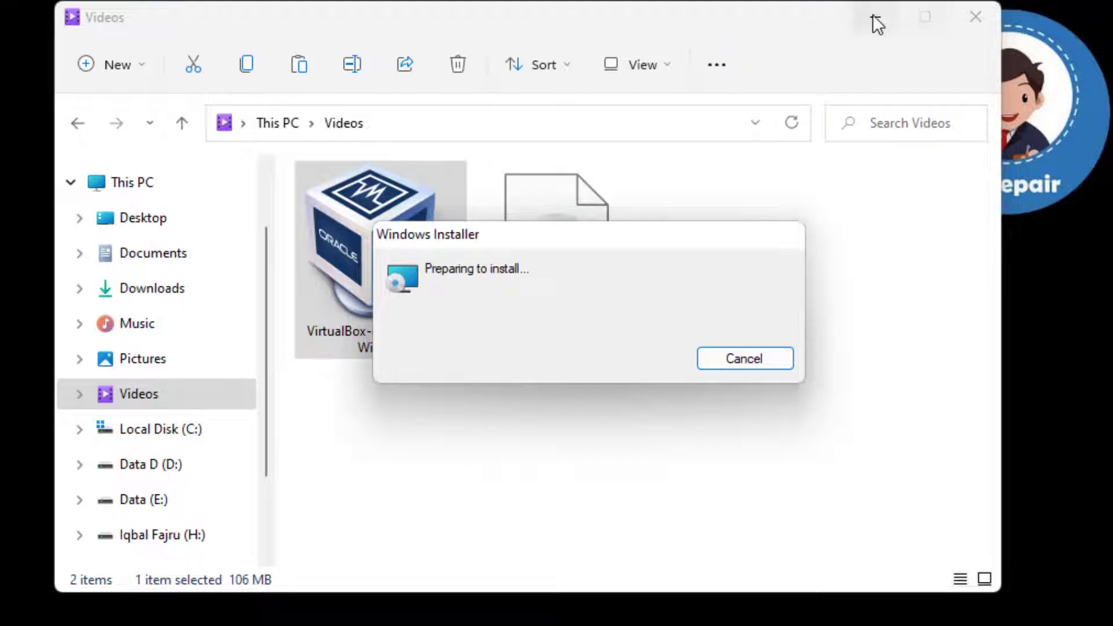
left_click(873, 17)
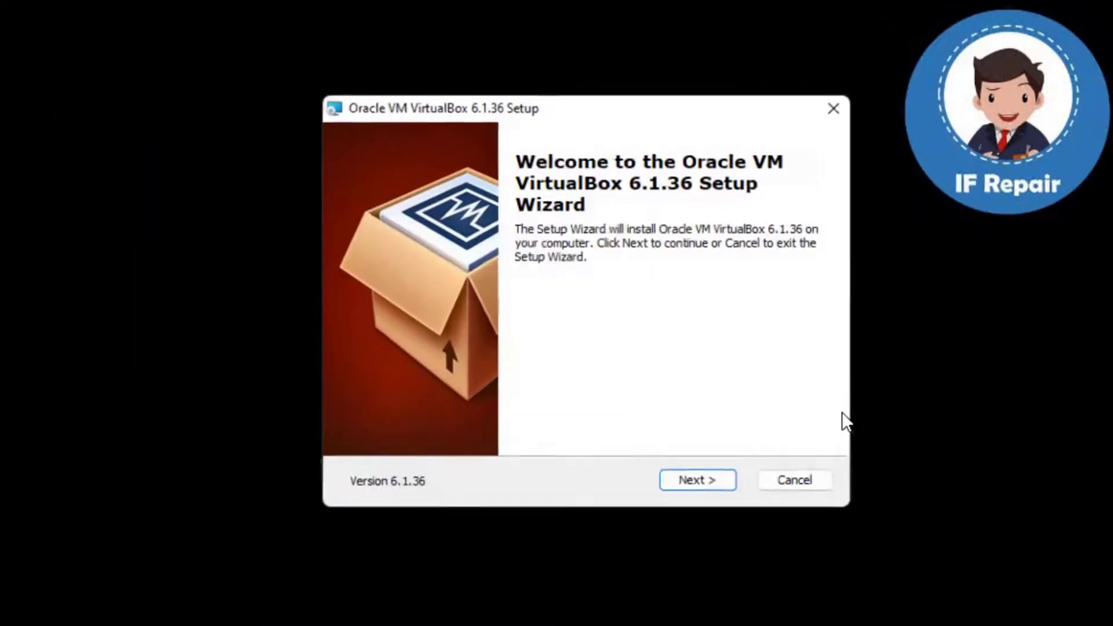
Install Oracle VM VirtualBox 6.1.36 with the default setup options, accepting the network interfaces reset, and finish the setup wizard.
left_click(725, 482)
left_click(725, 482)
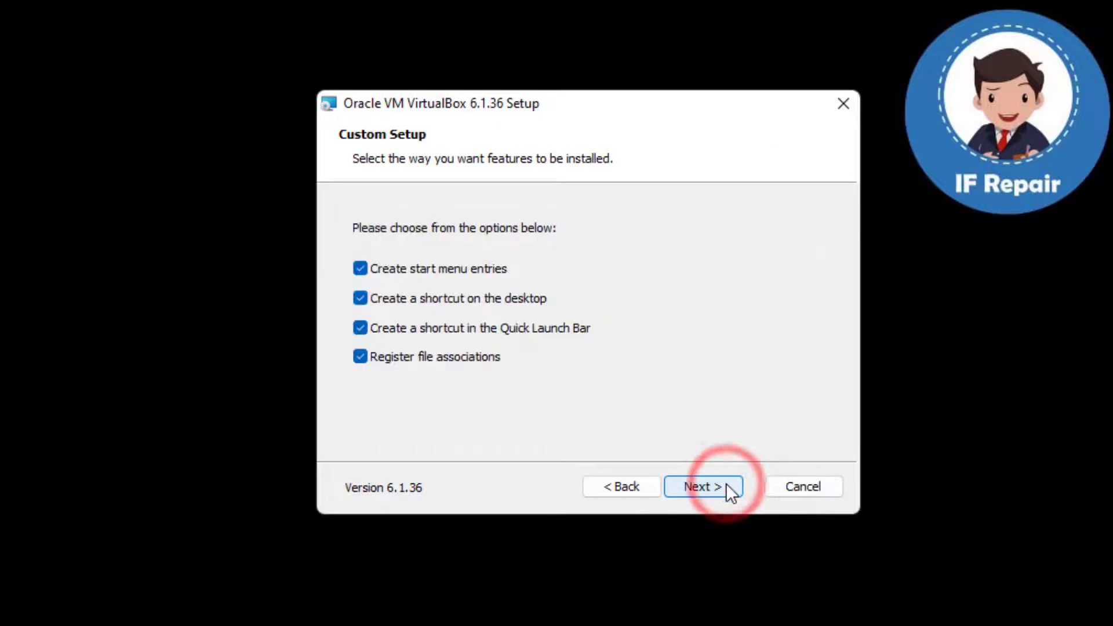
left_click(726, 483)
left_click(724, 482)
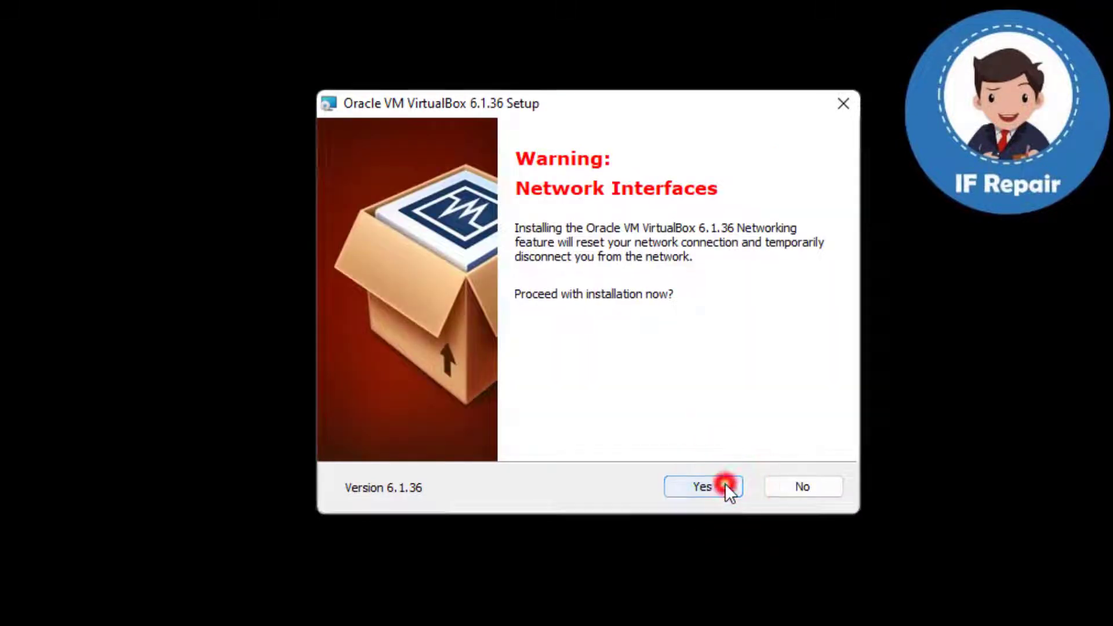
left_click(725, 482)
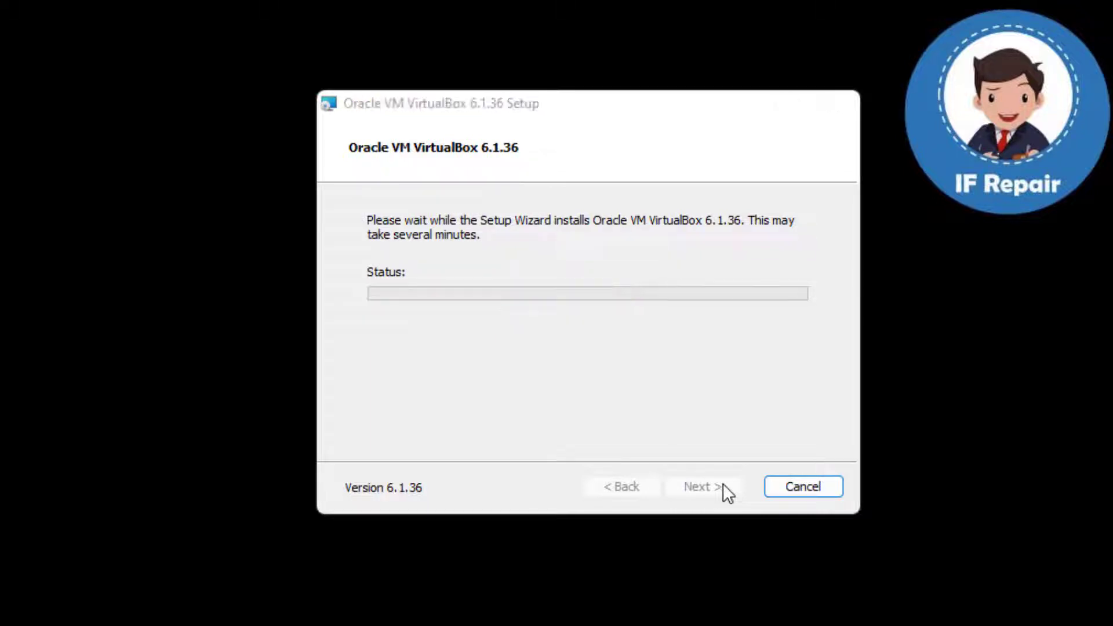
left_click(723, 482)
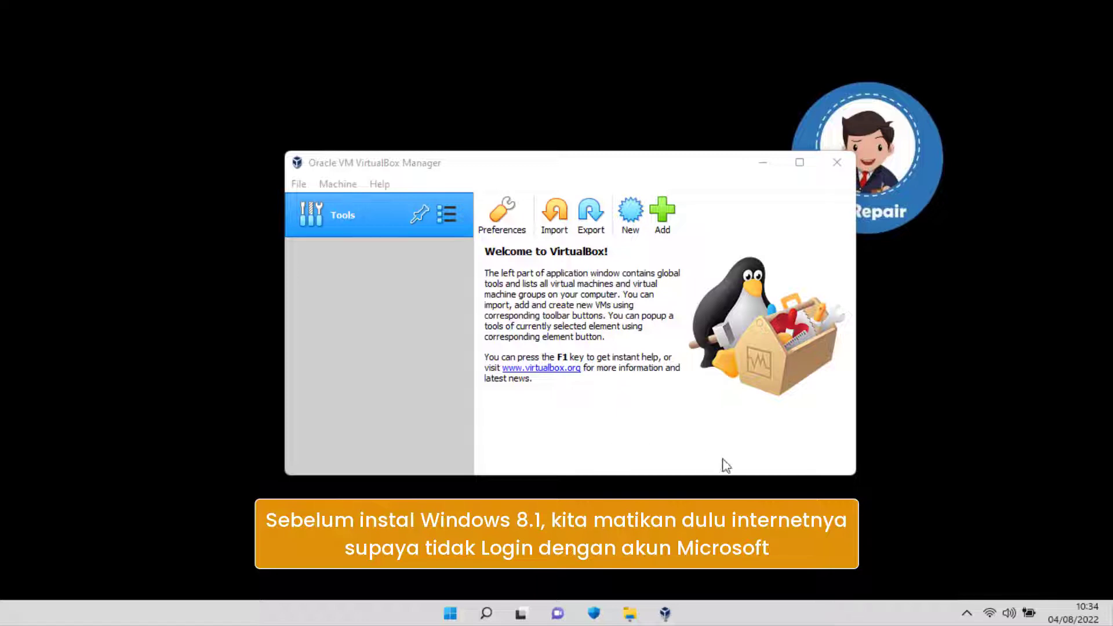
Turn off the host computer's Wi-Fi connection.
left_click(988, 613)
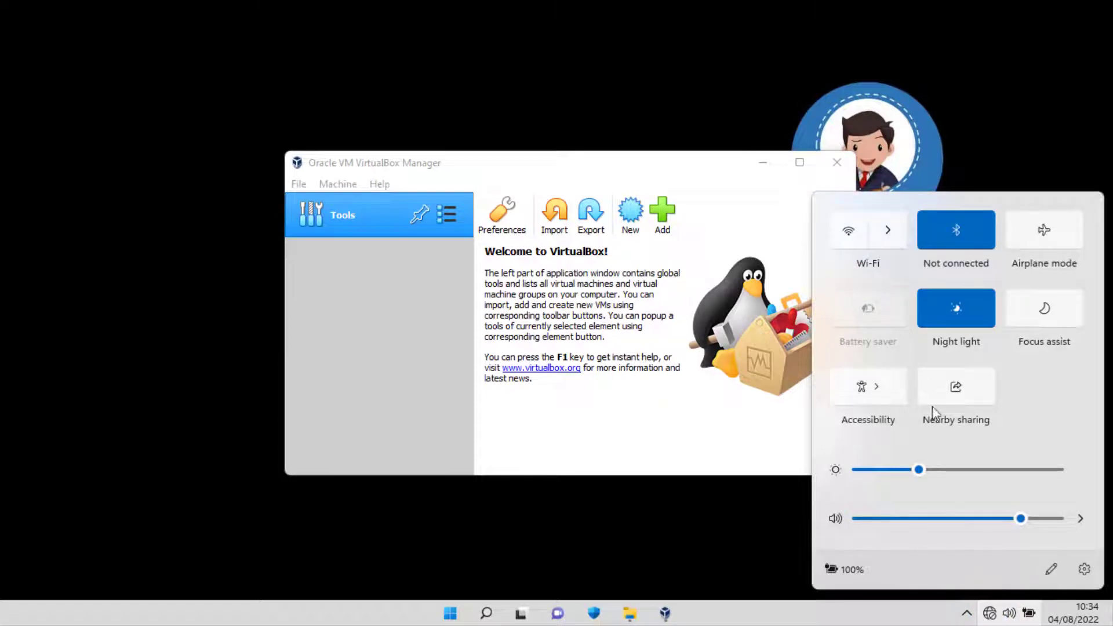
left_click(934, 613)
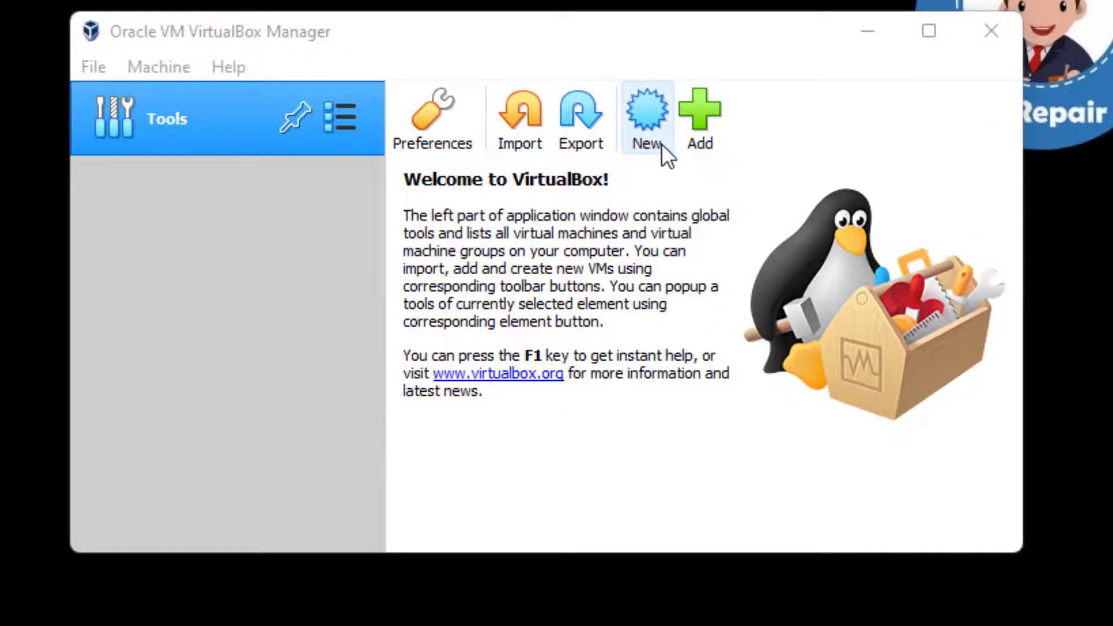
Begin a new virtual machine named Windows 8.1 with the version Windows 8.1 (32-bit).
left_click(661, 144)
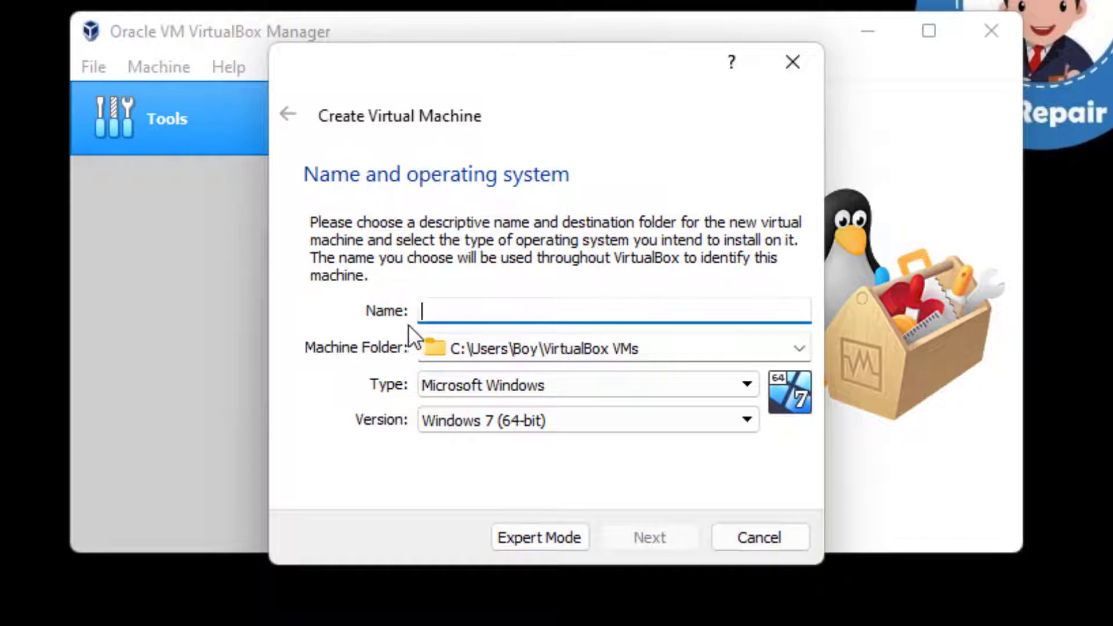
type("Windows ")
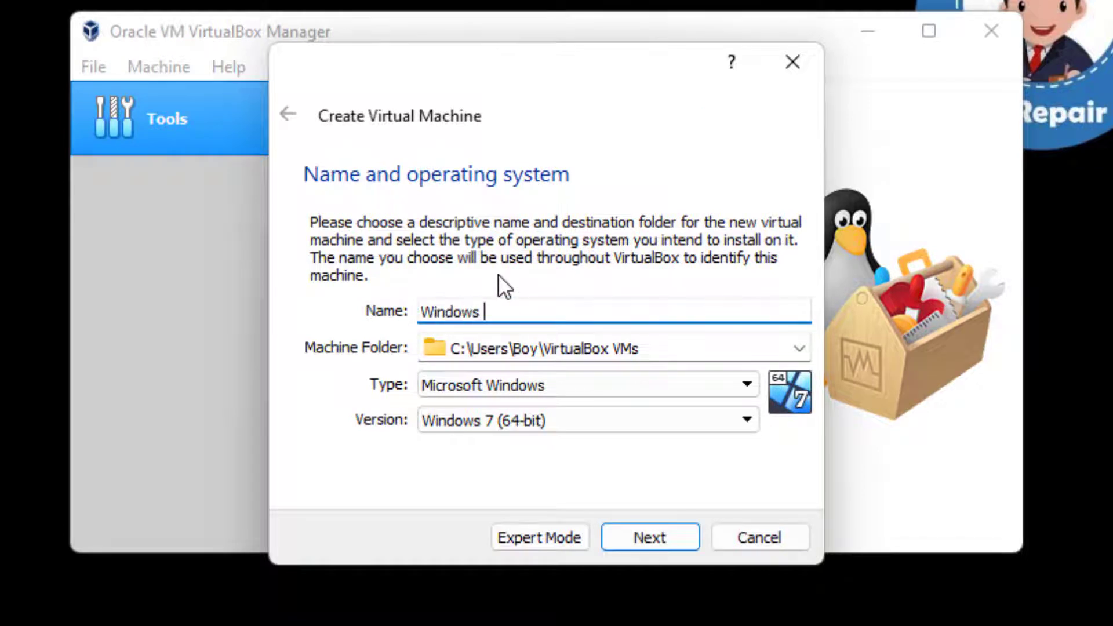
type("8.1")
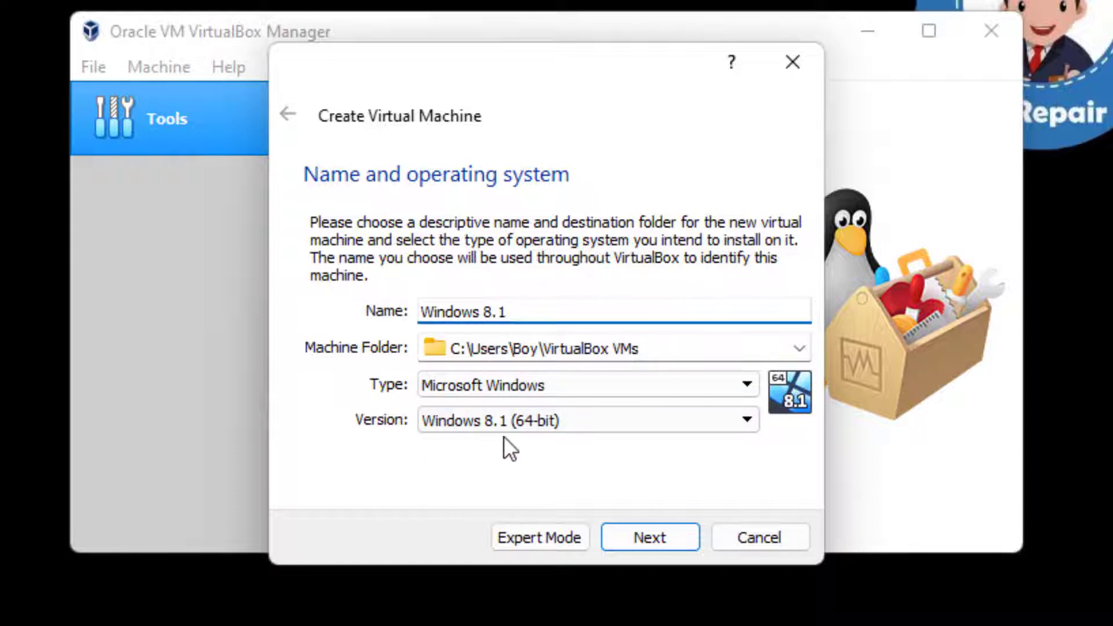
left_click(591, 421)
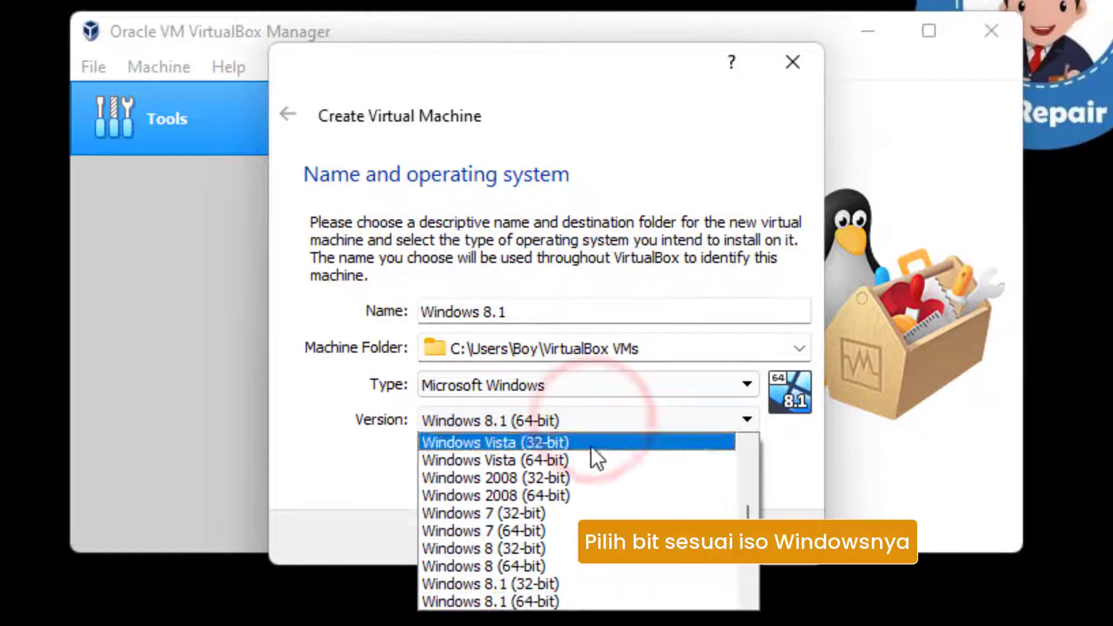
left_click(574, 582)
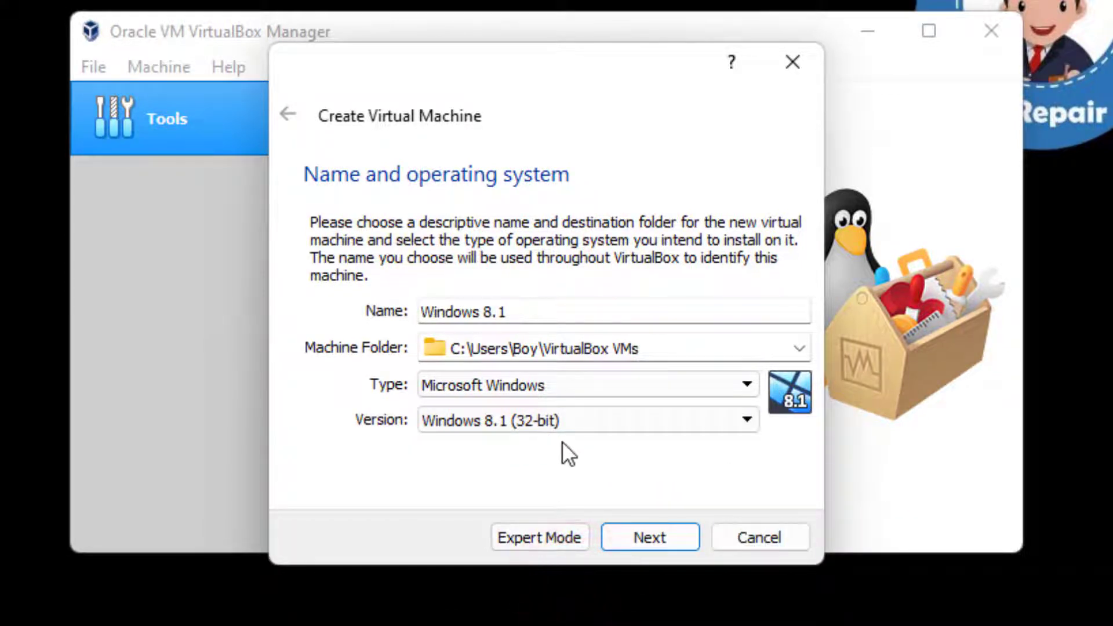
left_click(669, 534)
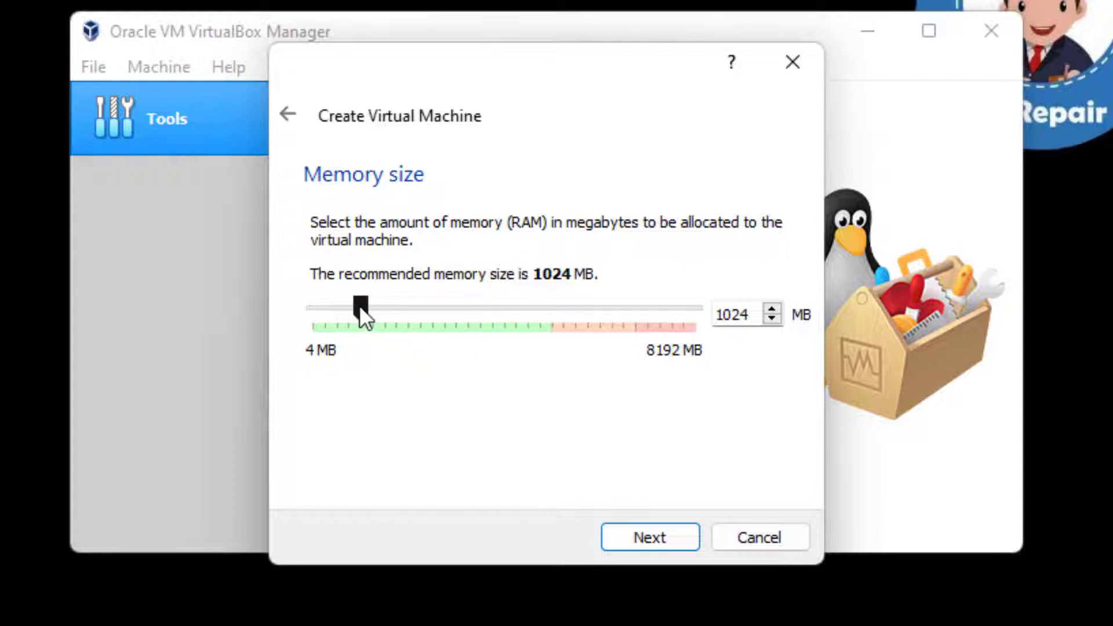
Allocate 2048 MB of memory to the machine and choose a new, dynamically allocated virtual hard disk.
left_click_drag(391, 307, 409, 308)
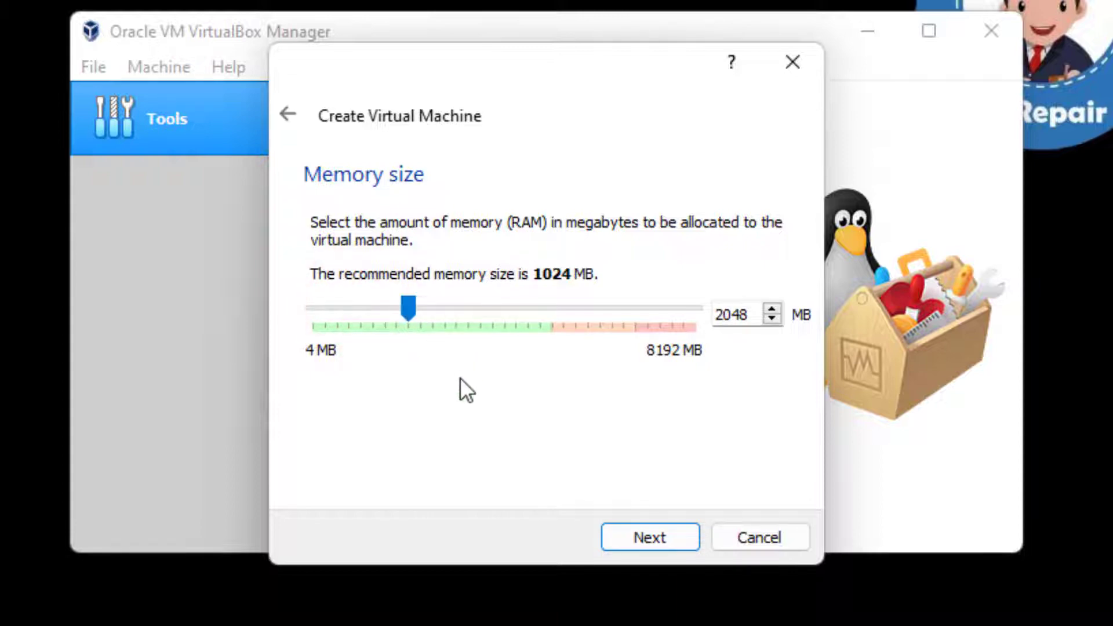
left_click(645, 526)
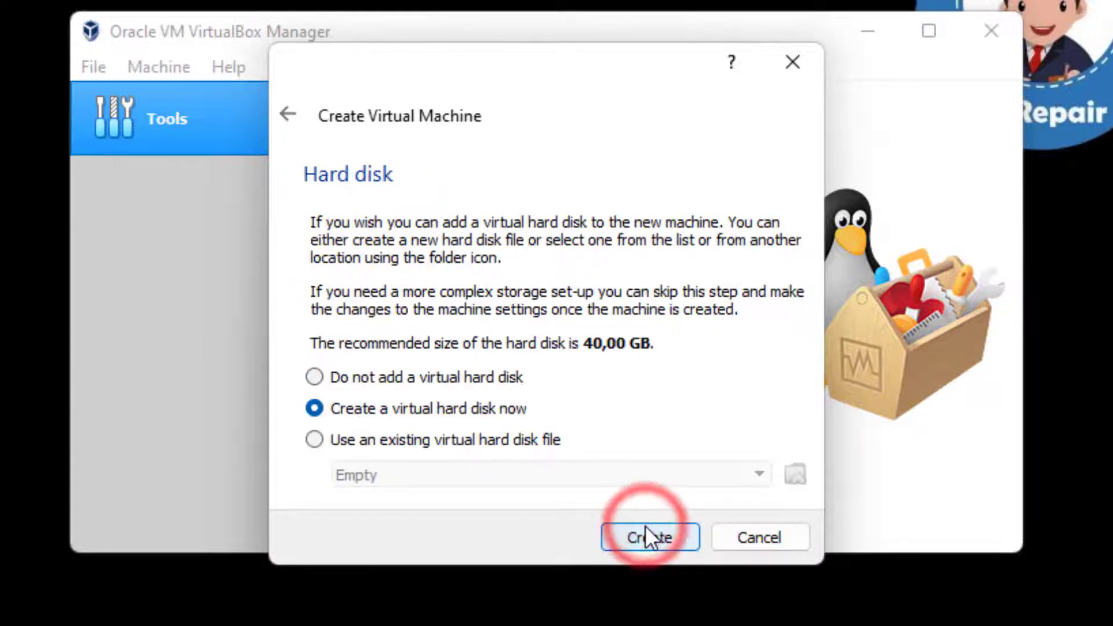
left_click(675, 532)
left_click(684, 578)
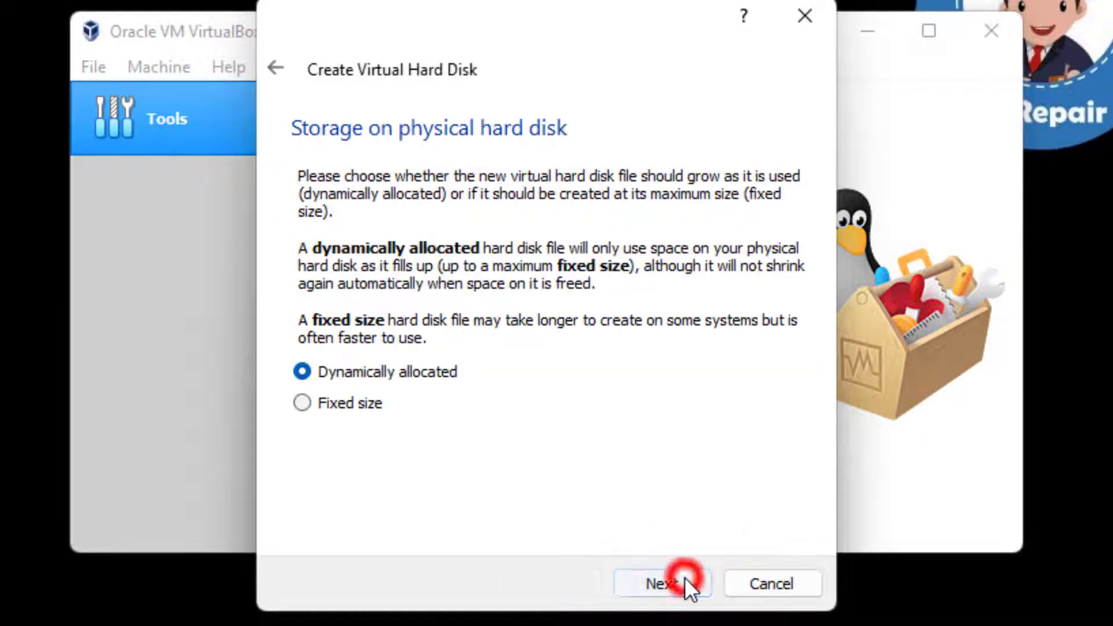
left_click(684, 577)
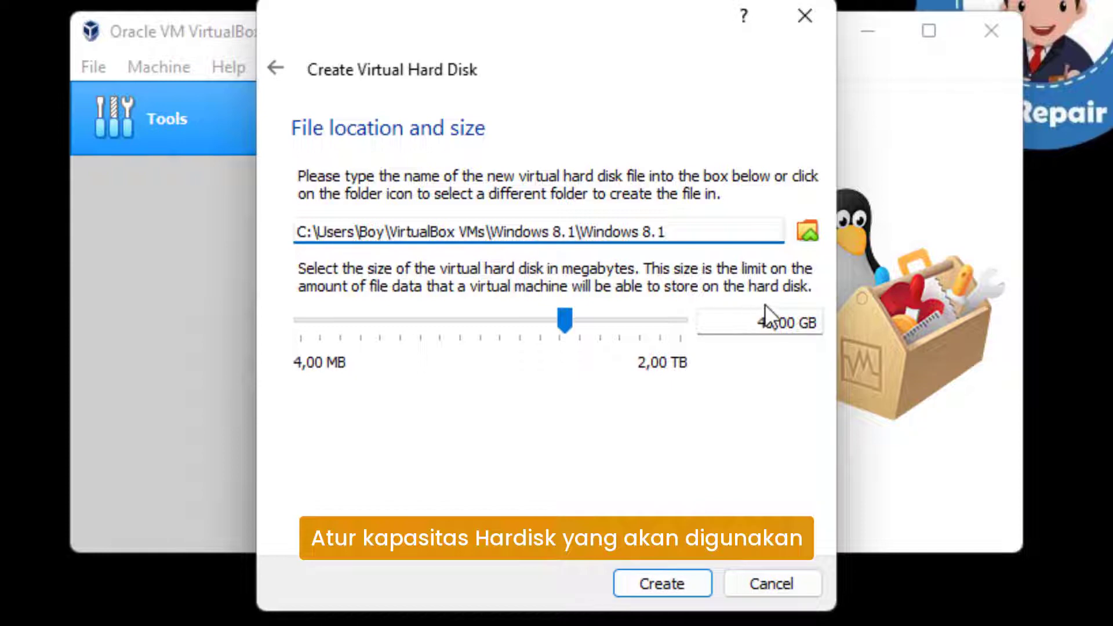
Set the virtual hard disk's size to 8 GB and create the disk.
left_click_drag(568, 324, 518, 326)
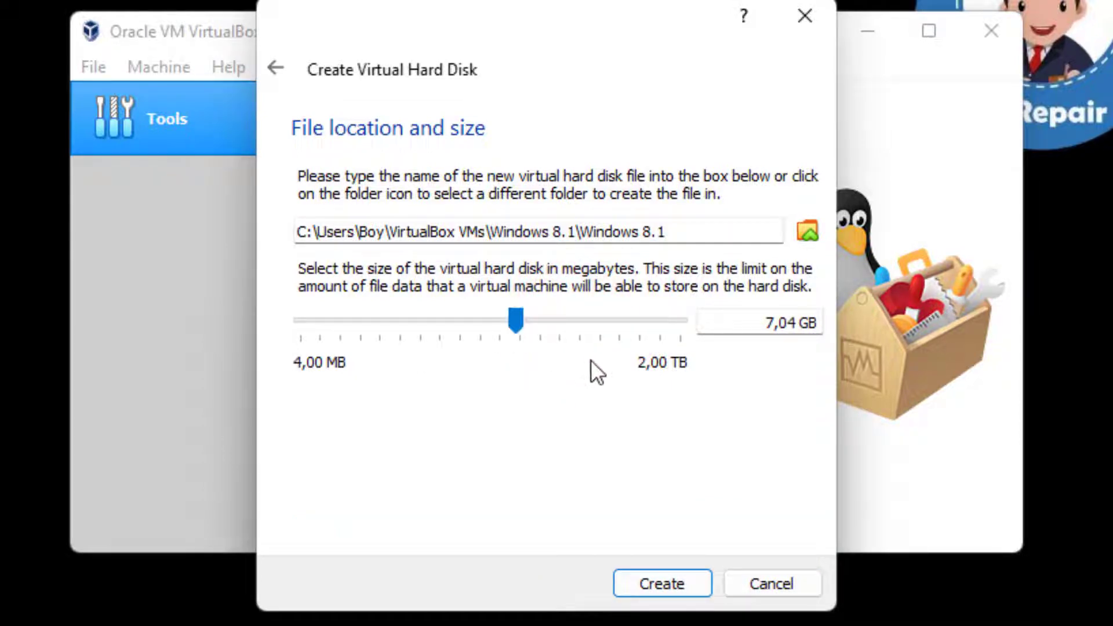
double_click(795, 323)
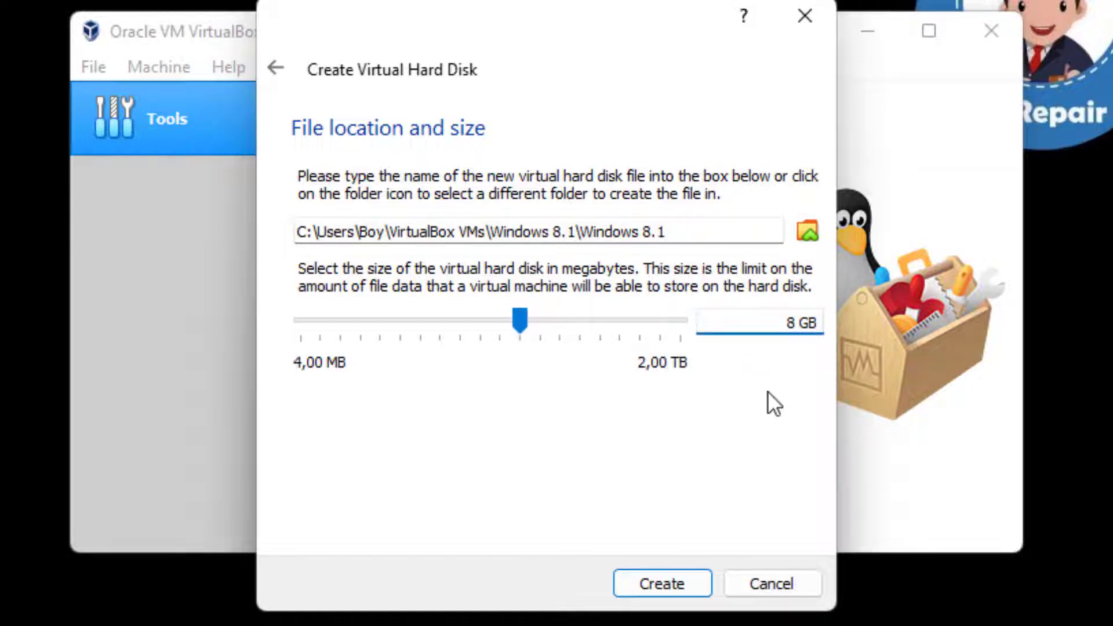
left_click(687, 583)
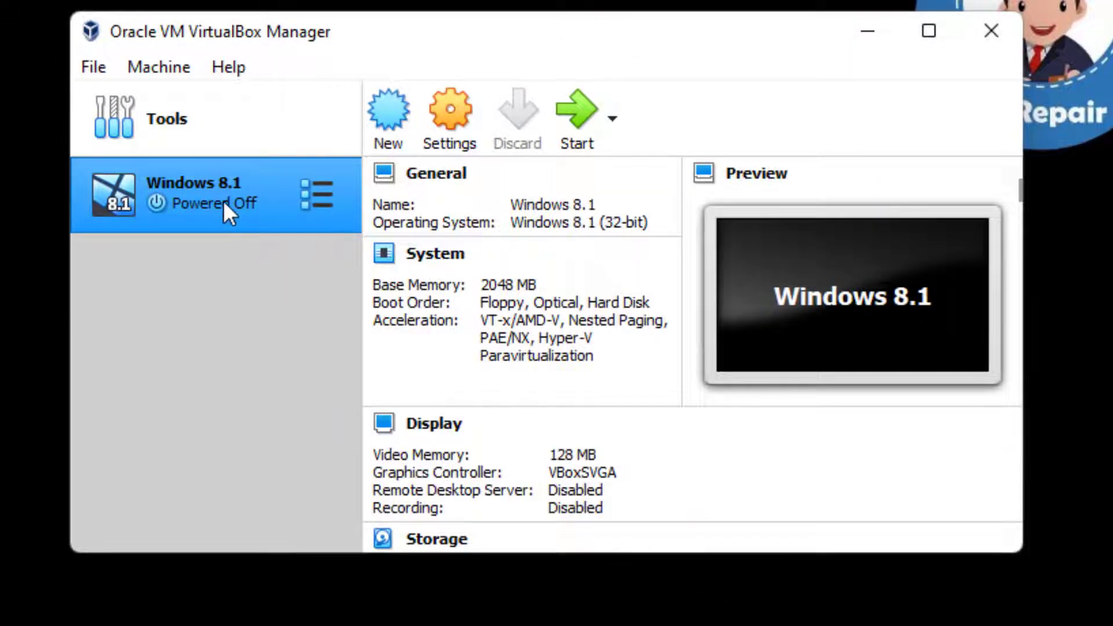
Start the Windows 8.1 virtual machine and choose Windows 8.1 Pro x86.iso from the Videos folder as its start-up disk.
left_click(255, 199)
left_click(576, 121)
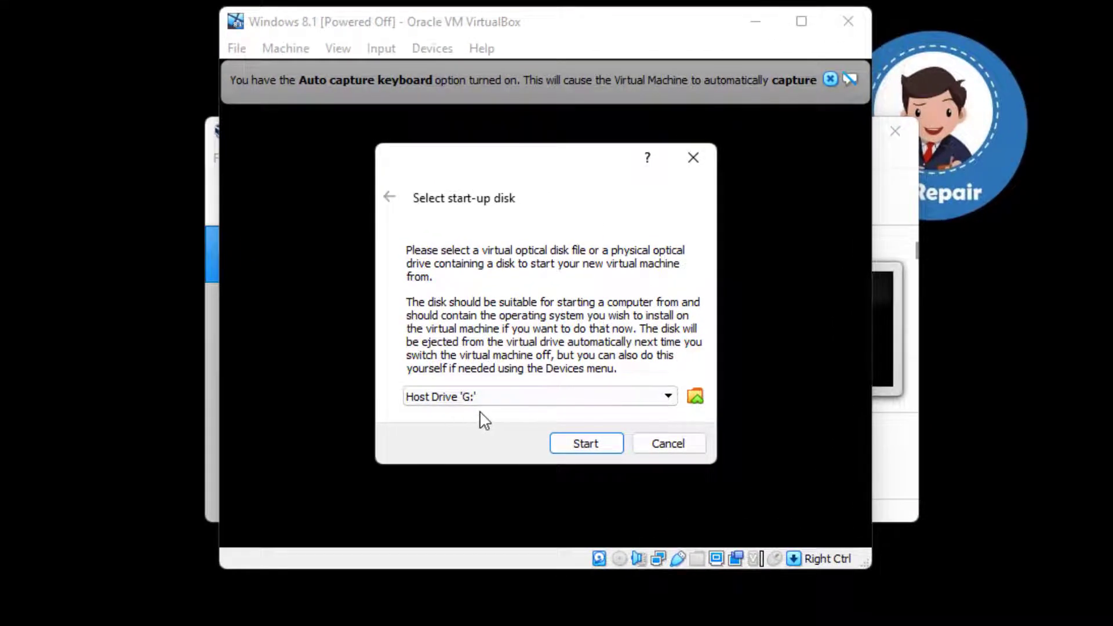
left_click(694, 396)
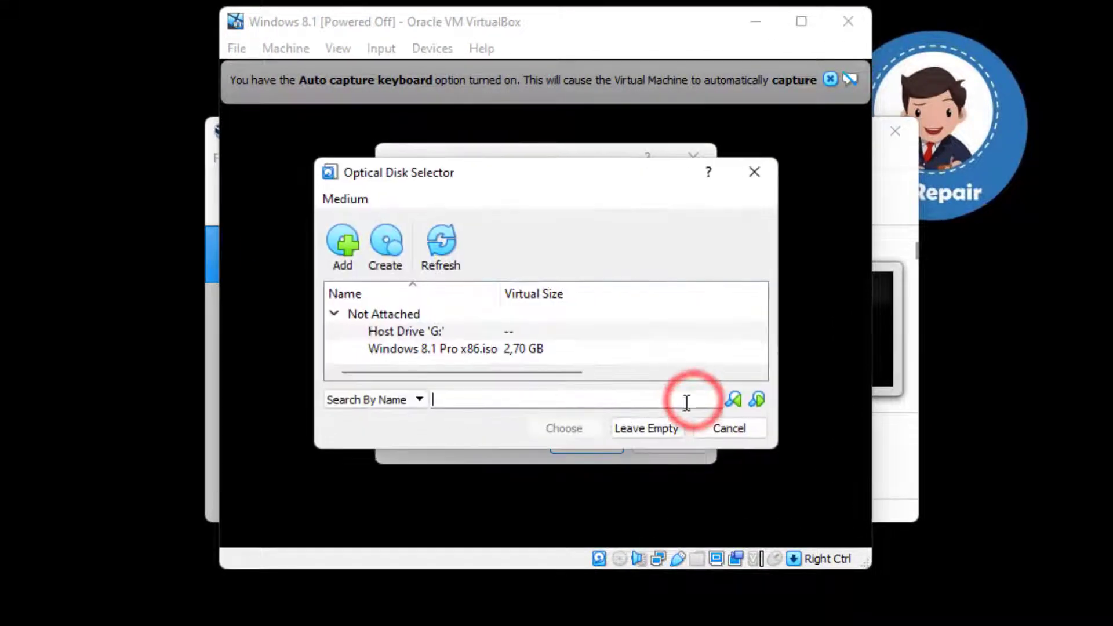
left_click(345, 258)
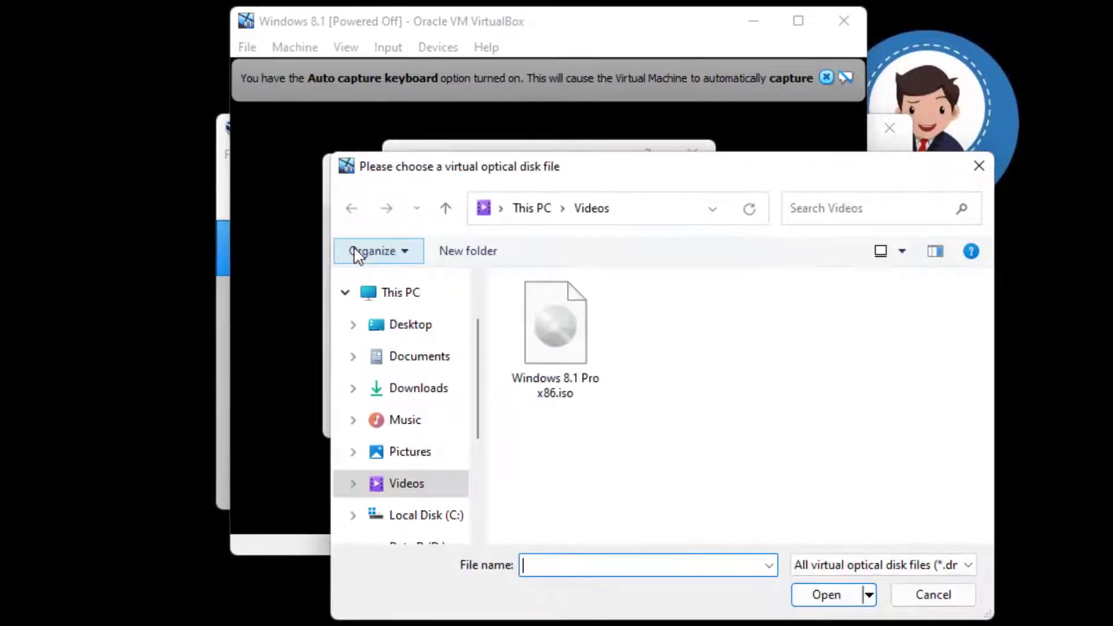
left_click(559, 380)
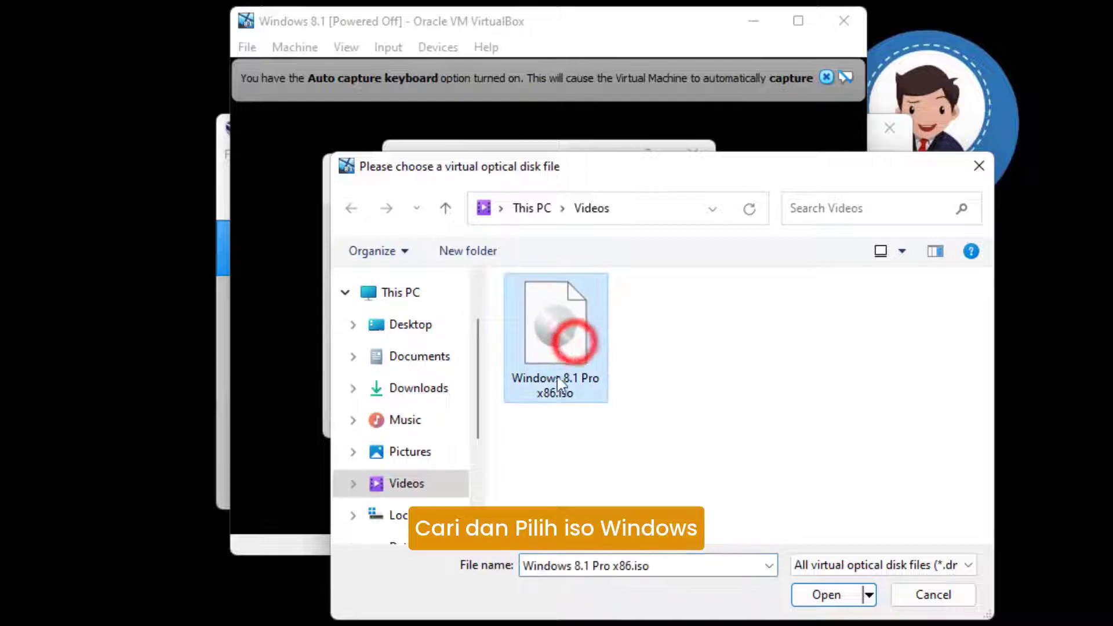
left_click(819, 595)
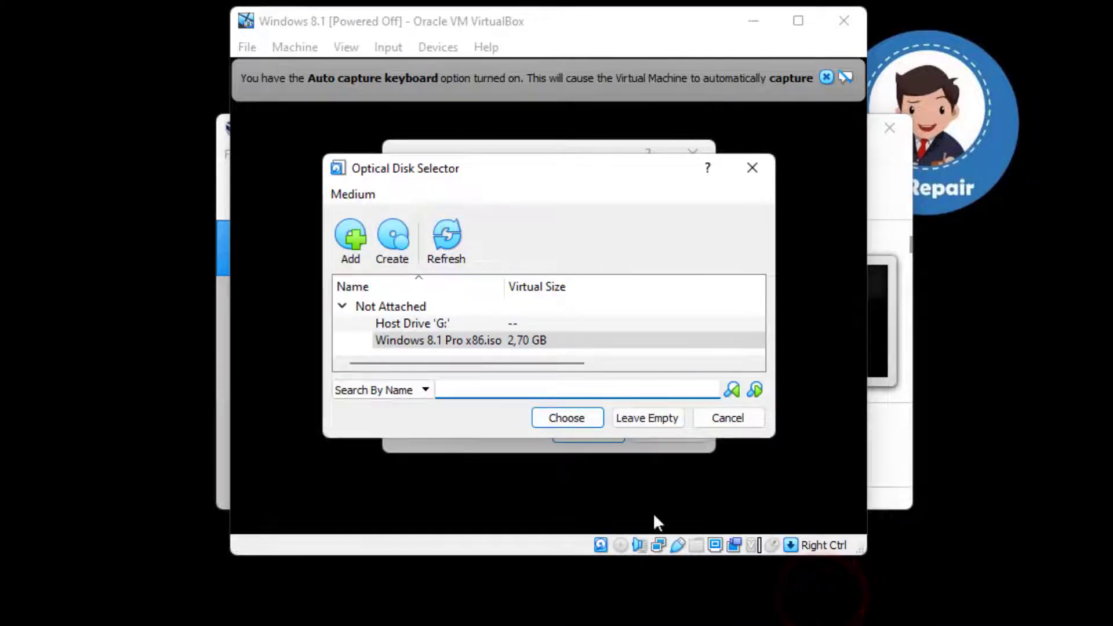
left_click(480, 340)
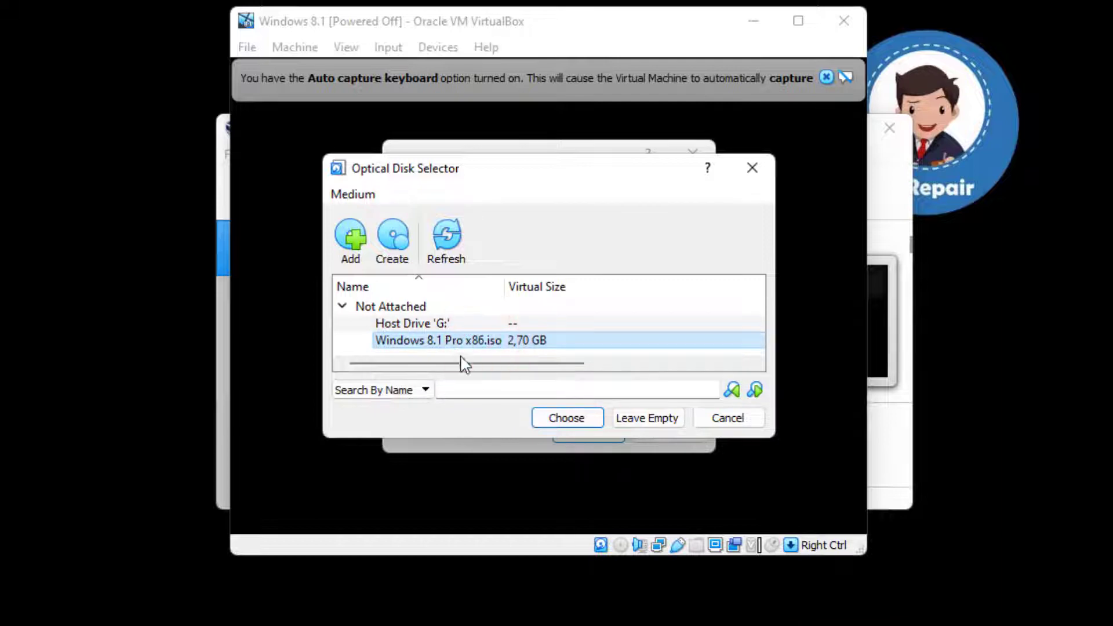
left_click(565, 419)
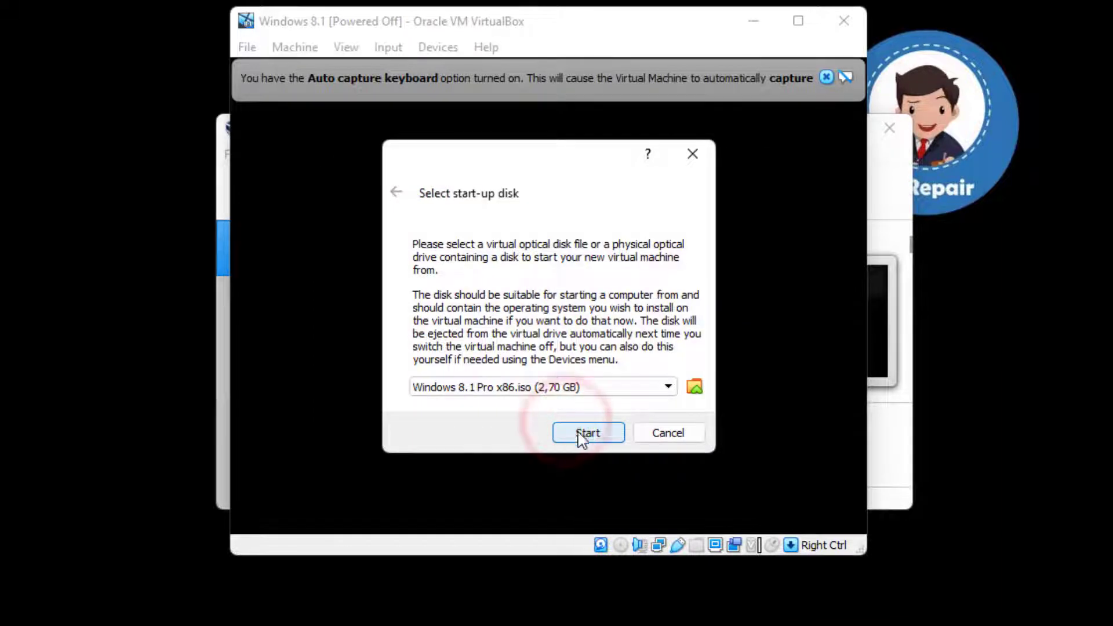
Boot the virtual machine from the selected Windows 8.1 Pro x86.iso and decline capturing the mouse.
left_click(586, 435)
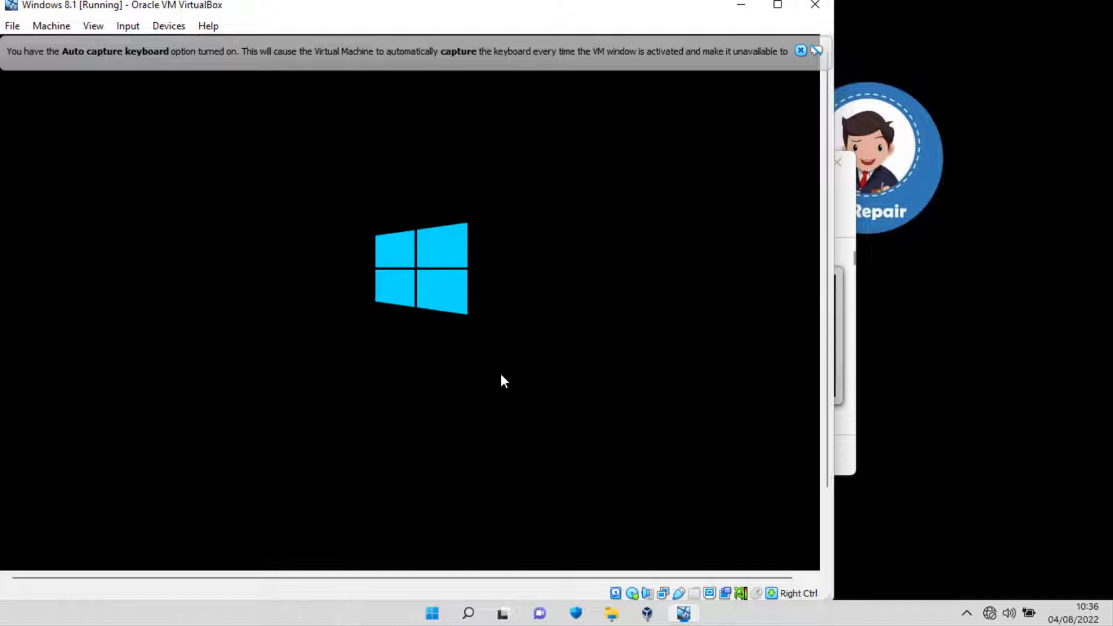
mouse_move(826, 405)
left_mouse_down()
mouse_move(827, 493)
mouse_move(824, 399)
left_mouse_up()
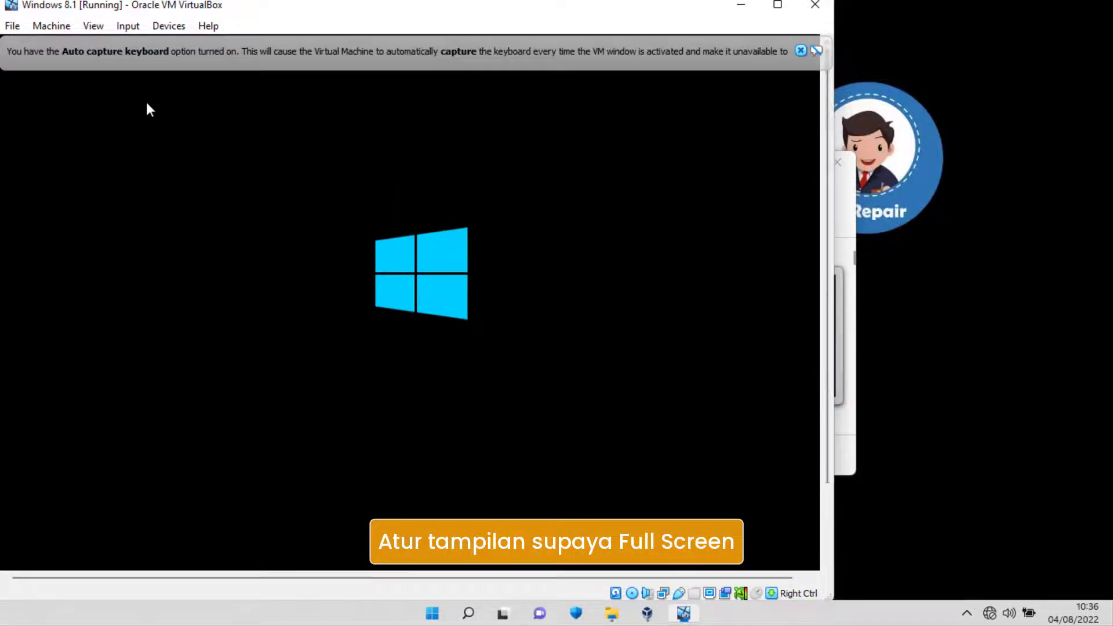
left_click(93, 26)
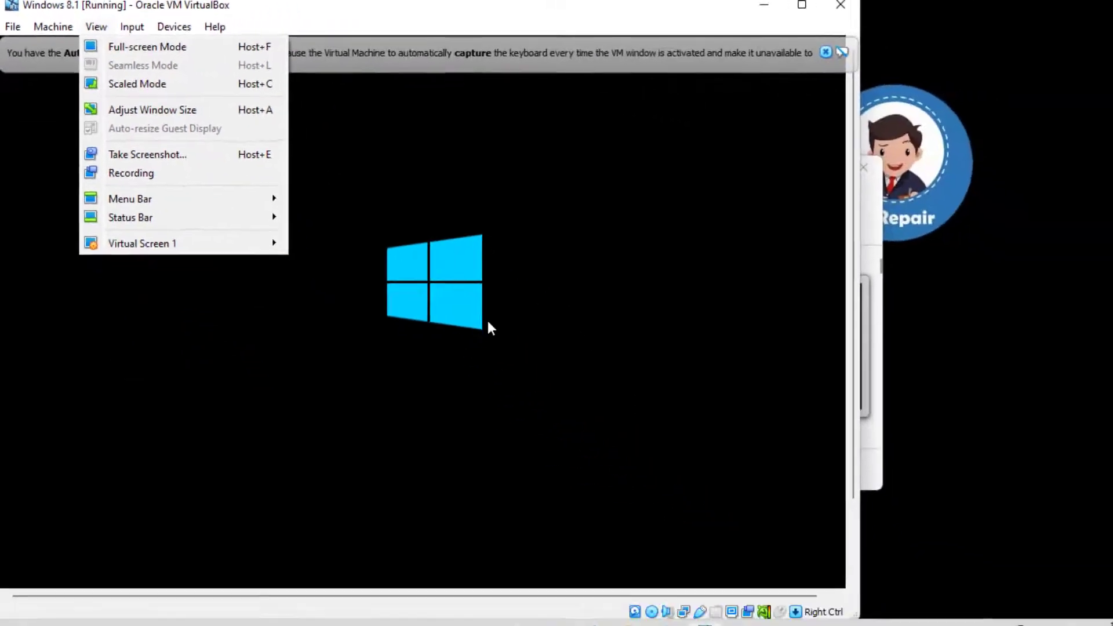
left_click(543, 389)
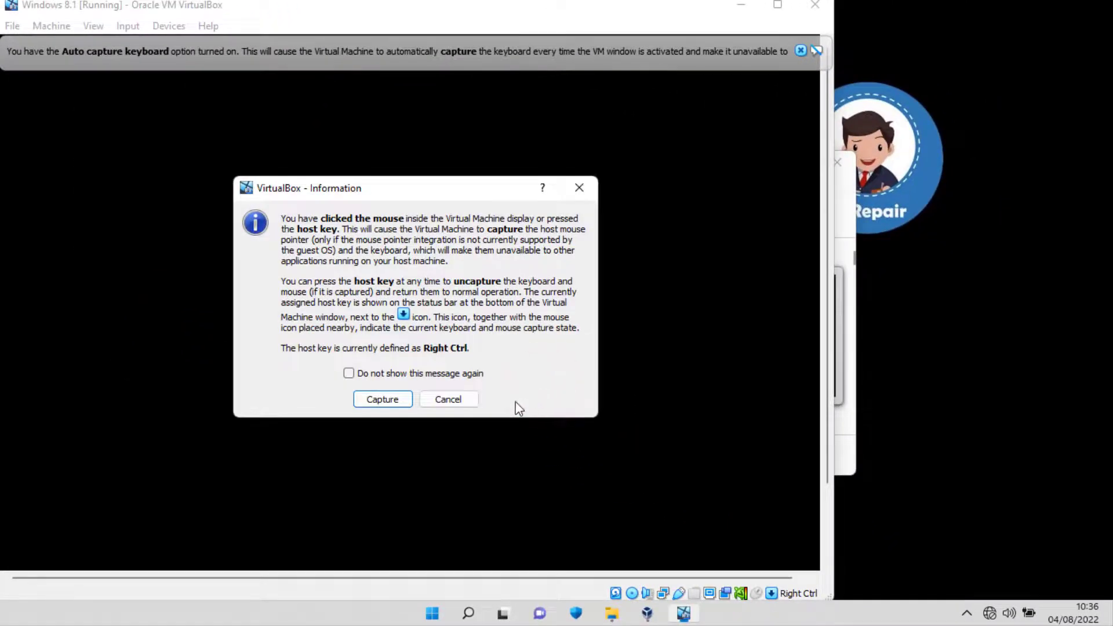
left_click(464, 399)
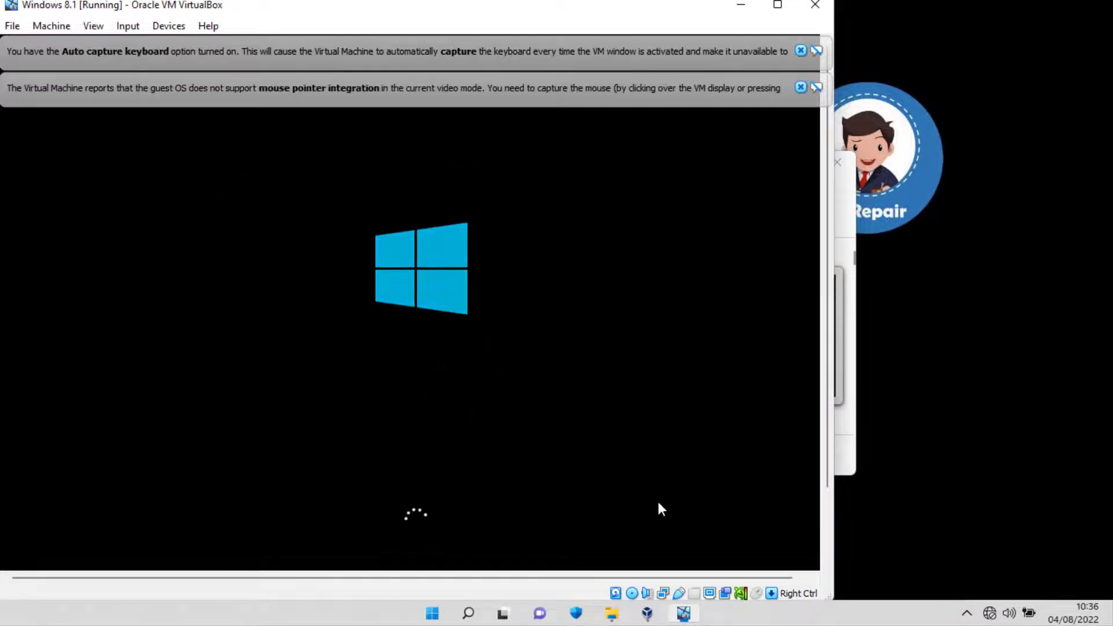
left_click(828, 475)
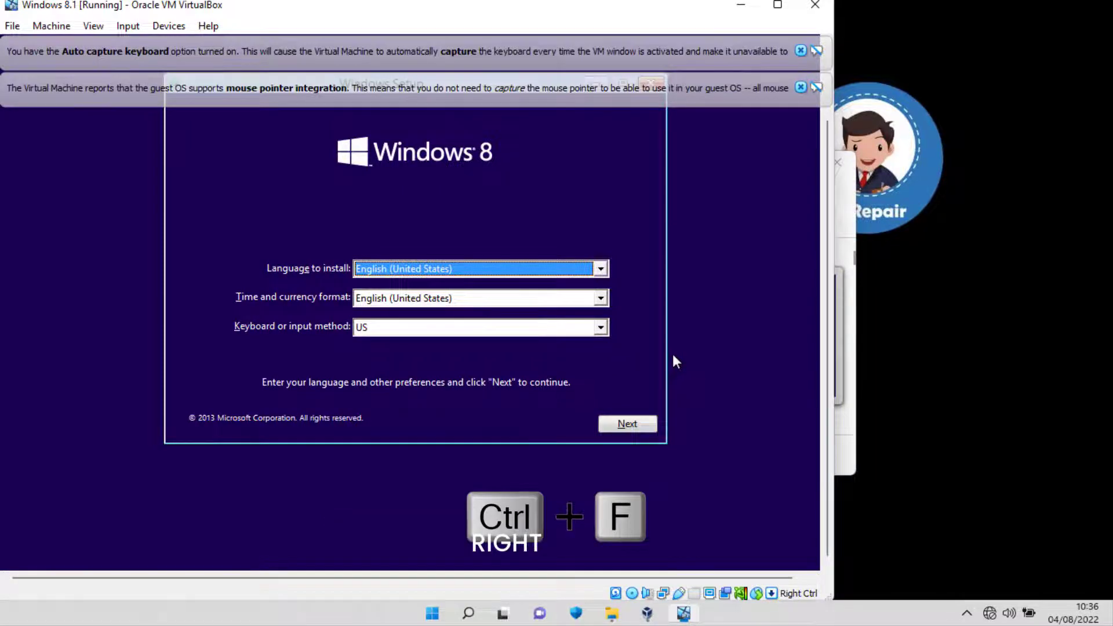
Switch the virtual machine to full-screen mode and dismiss the keyboard capture and mouse integration notices.
key("Control_R+f")
left_click(404, 372)
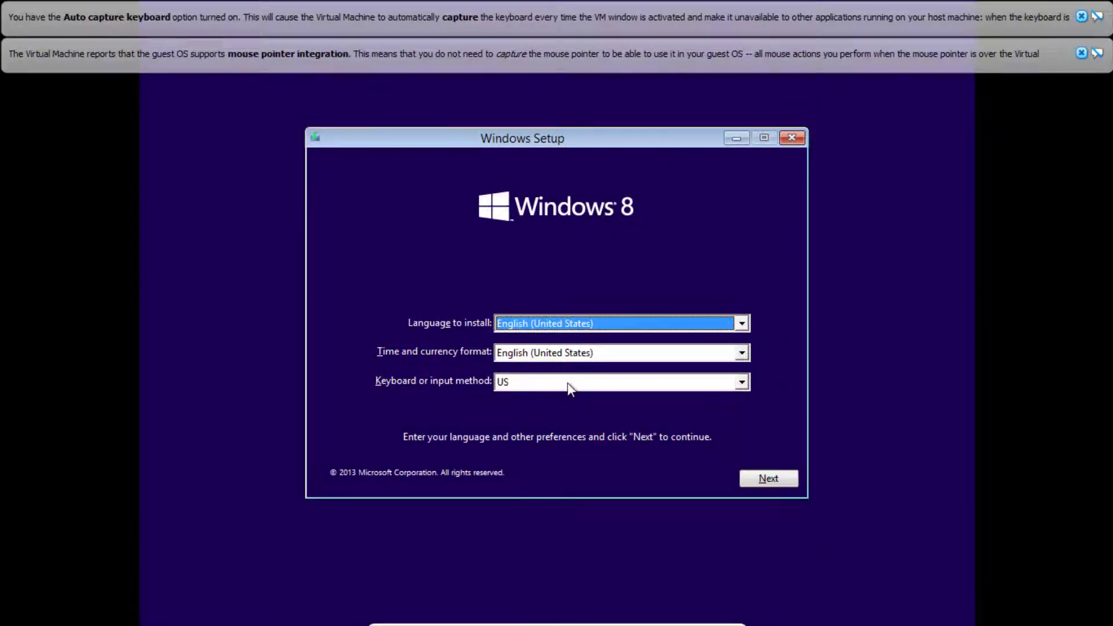
left_click(1082, 53)
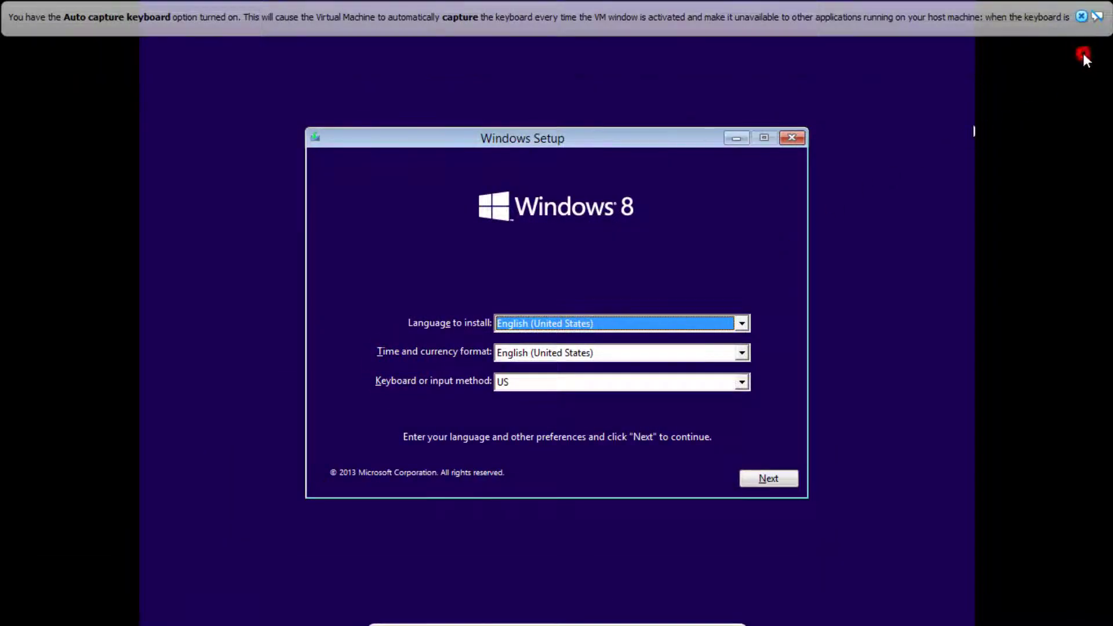
left_click(1081, 16)
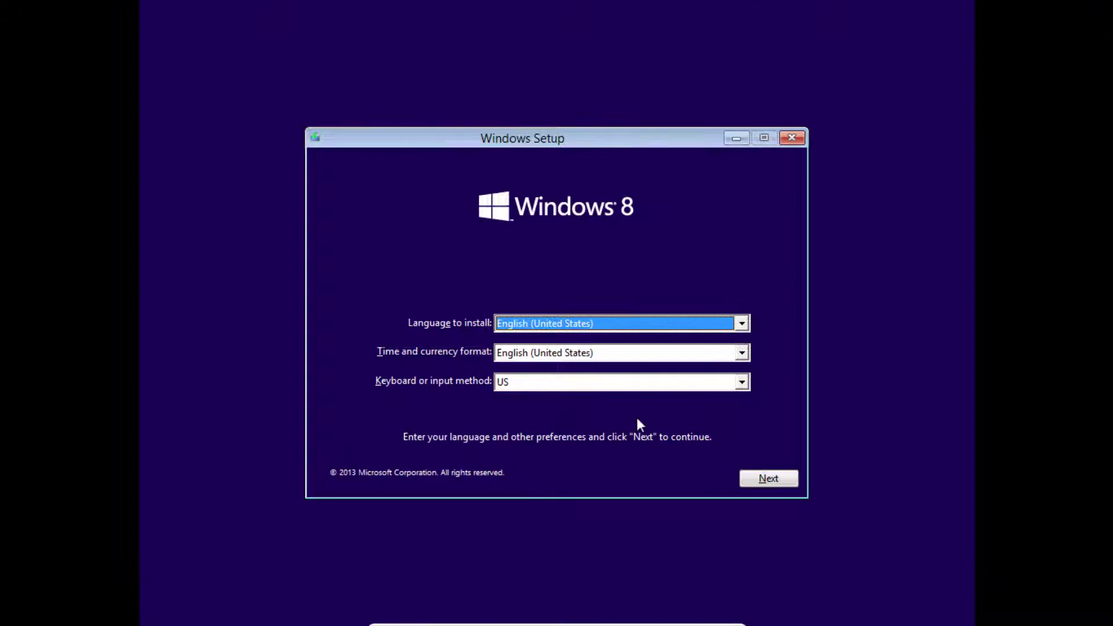
Set the time and currency format to Indonesian (Indonesia) and continue Windows Setup.
left_click(667, 353)
type("in")
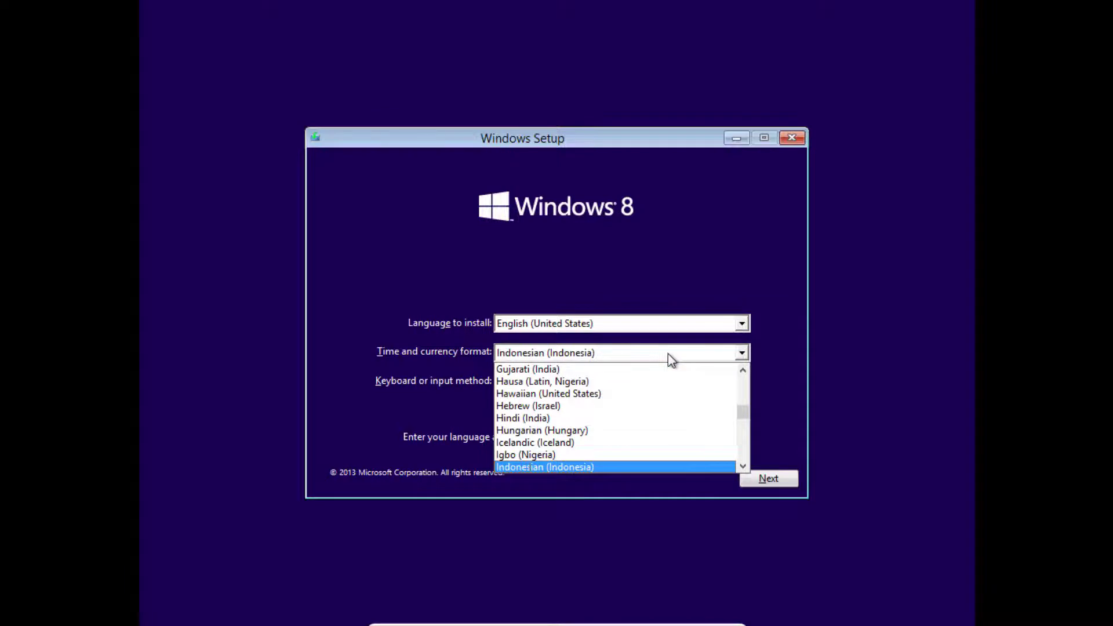
left_click(631, 466)
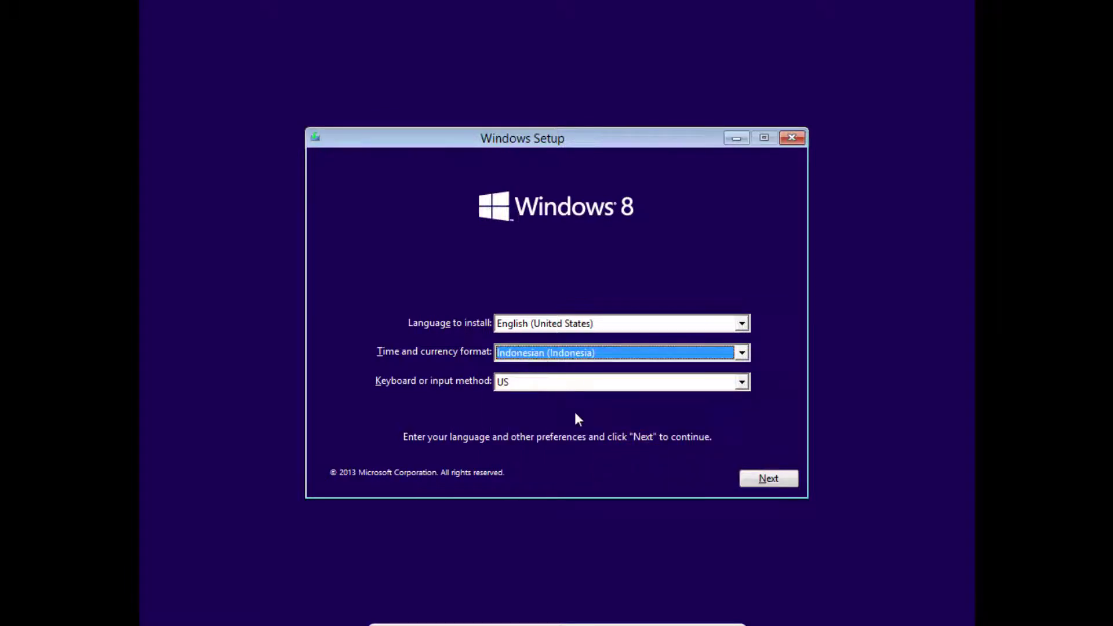
left_click(787, 478)
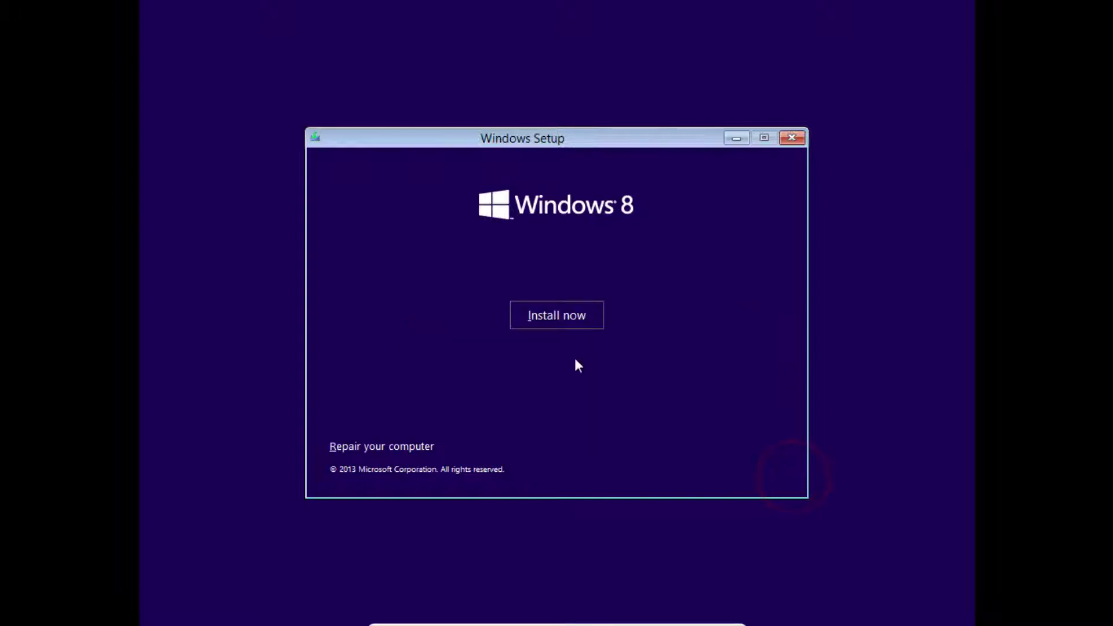
Start the Windows installation, accept the license terms and choose a custom installation on Drive 0 Unallocated Space.
left_click(571, 318)
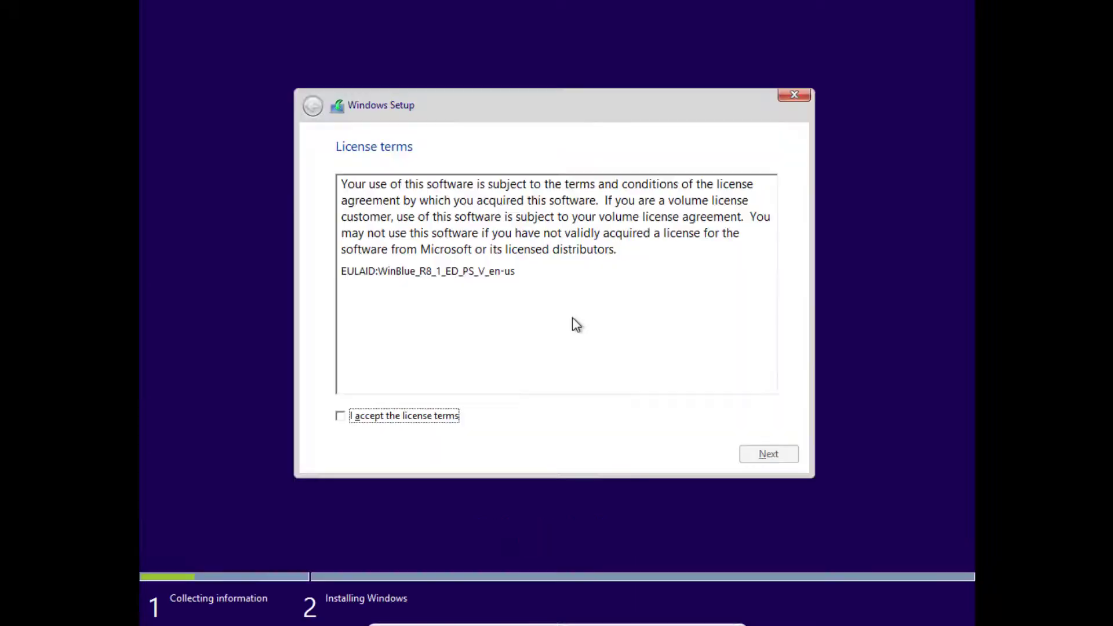
left_click(377, 416)
left_click(764, 453)
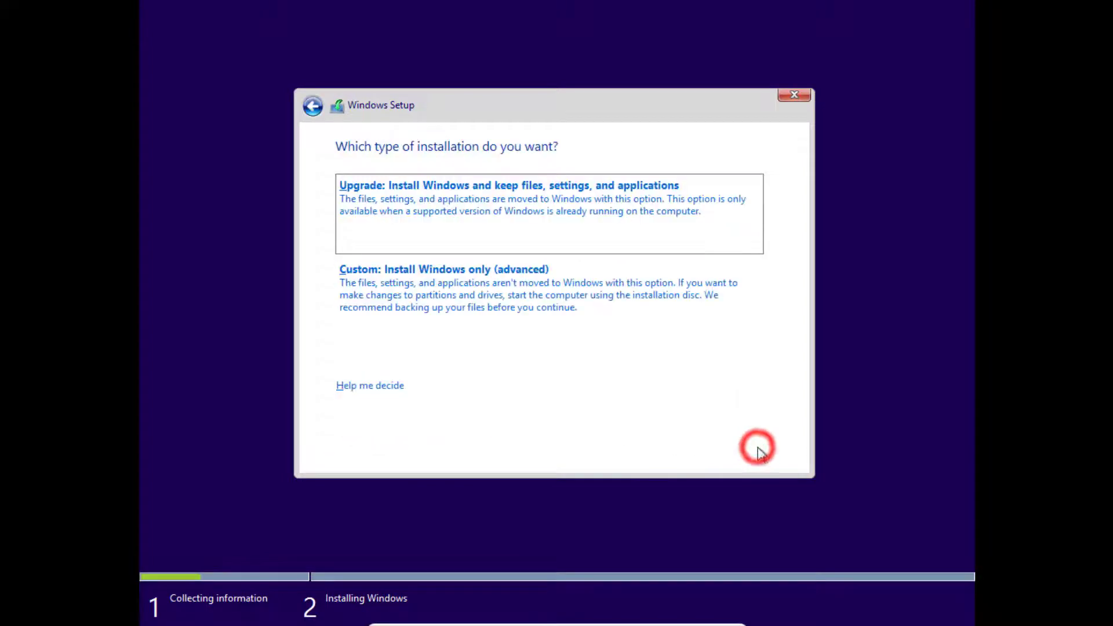
left_click(548, 302)
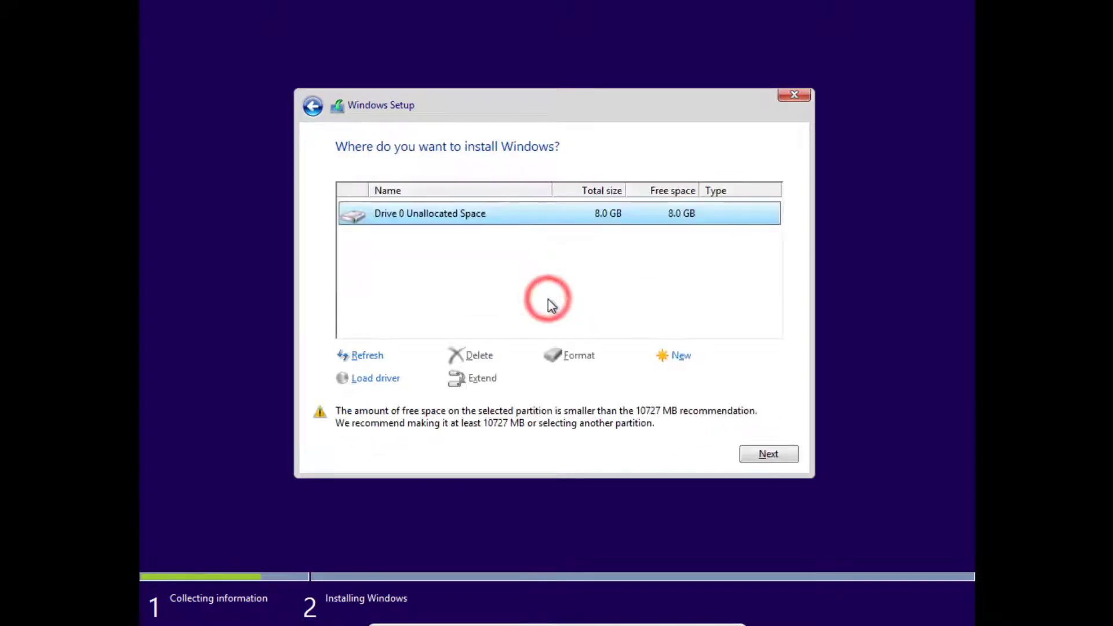
left_click(772, 452)
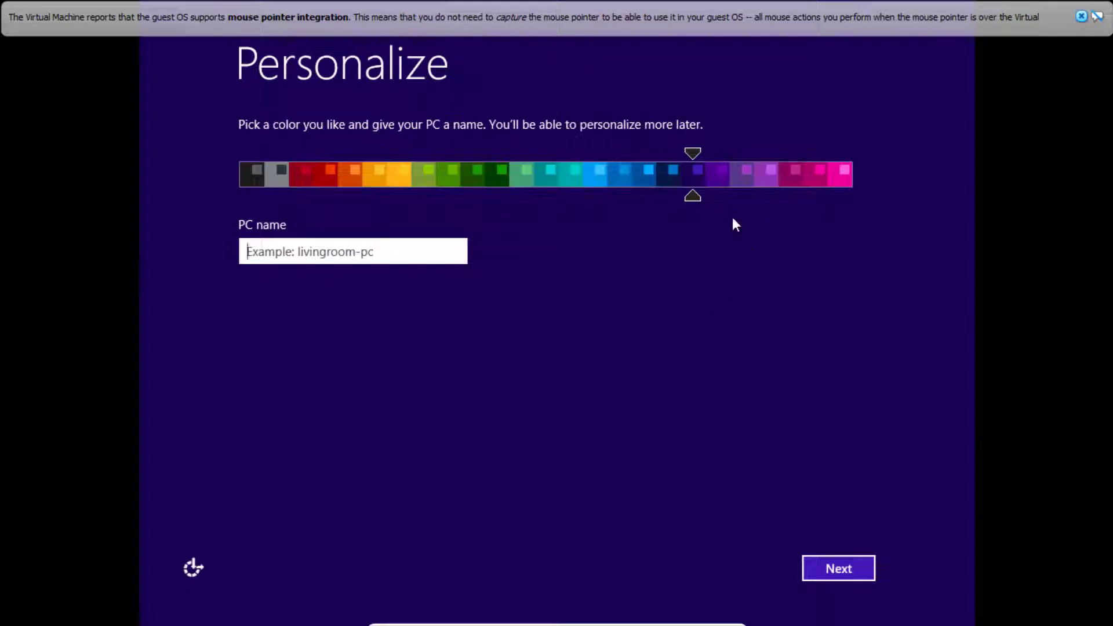
Personalize Windows with the teal color and the PC name IFRepair.
left_click_drag(670, 177, 451, 169)
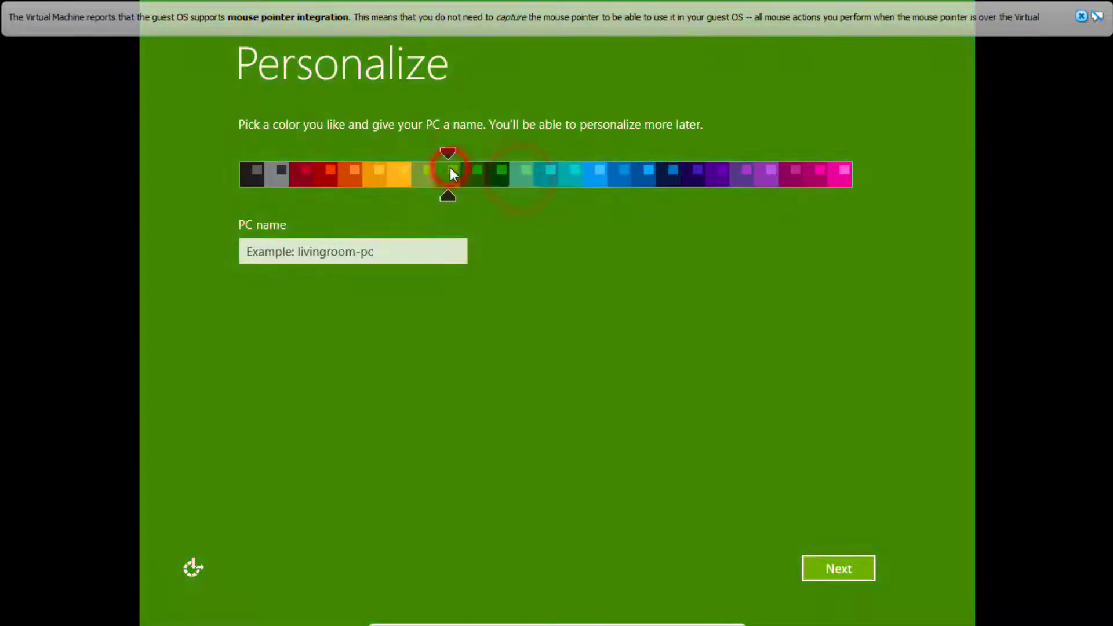
left_click(547, 172)
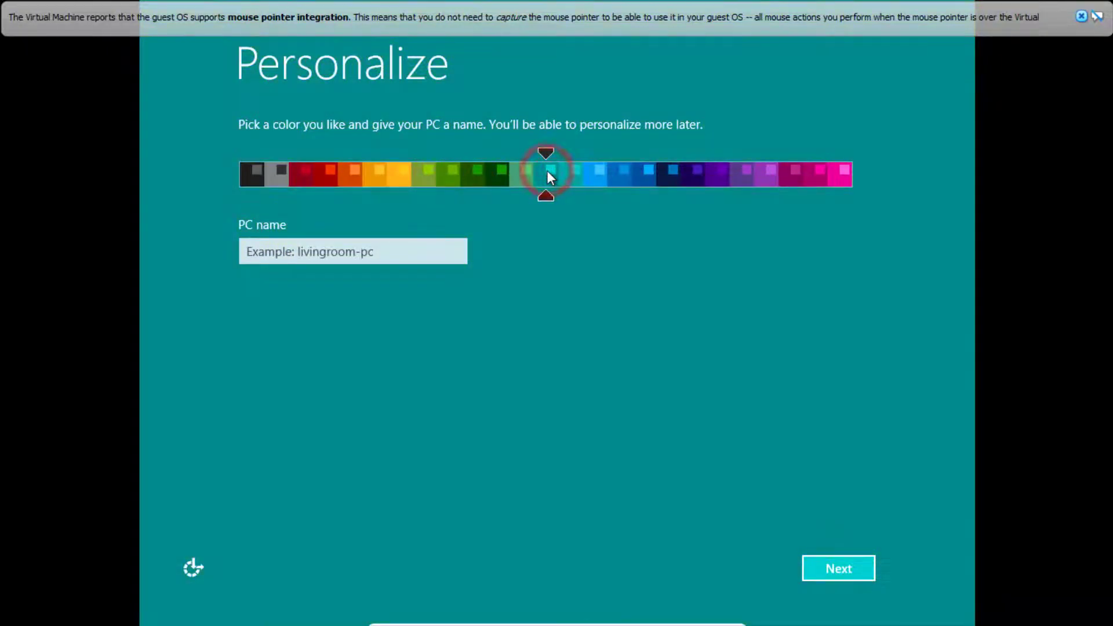
left_click(352, 246)
type("IFRepair")
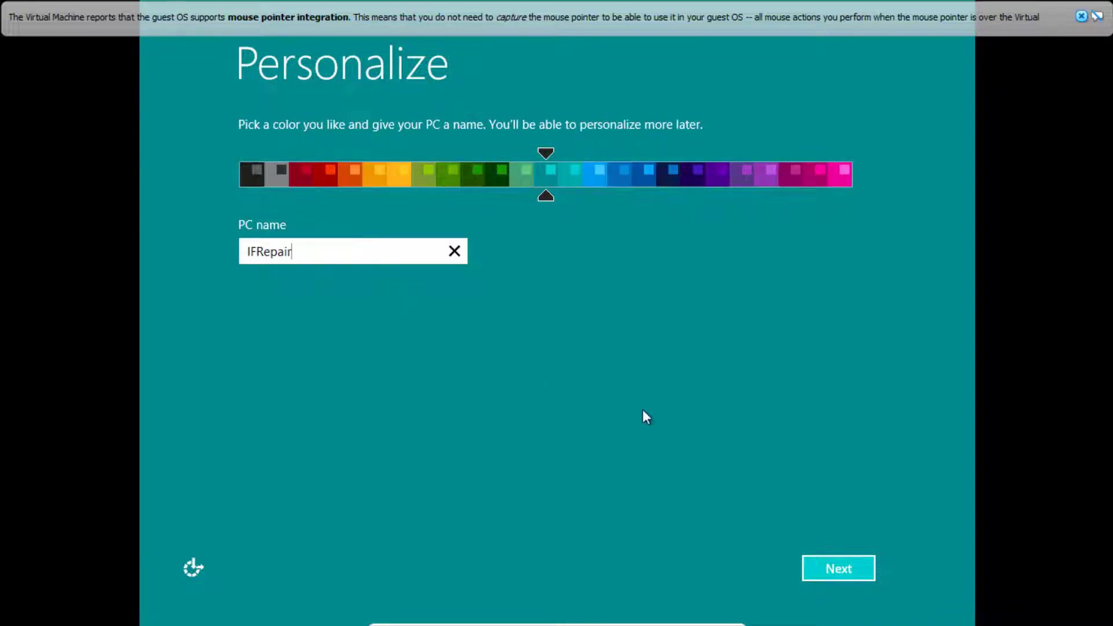
left_click(863, 570)
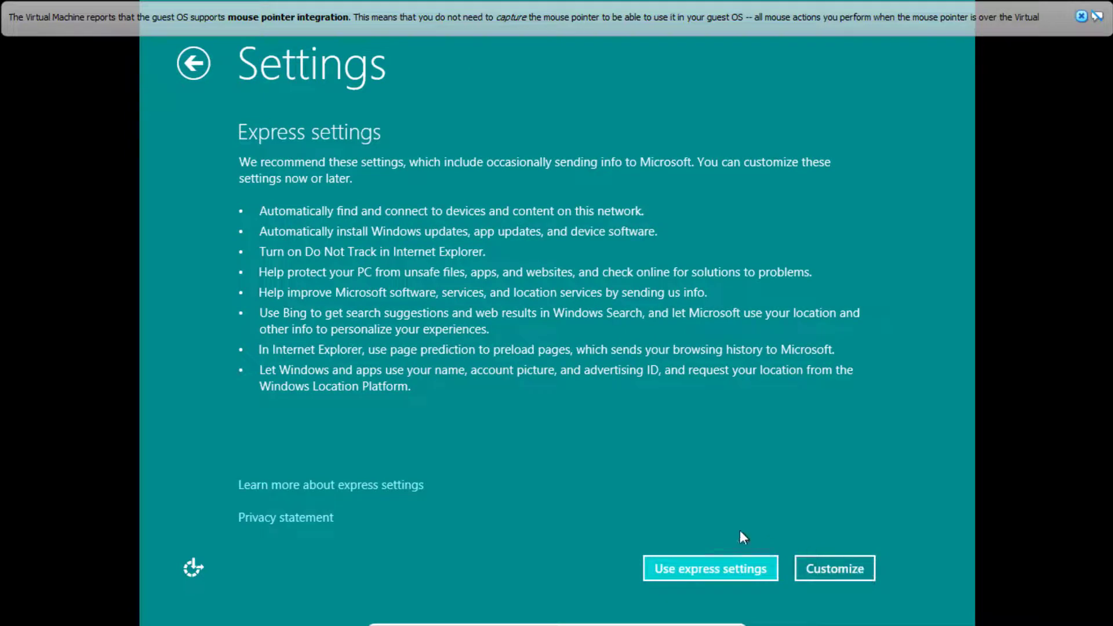
Accept the express settings and create a local account by entering a user name without a password.
left_click(750, 574)
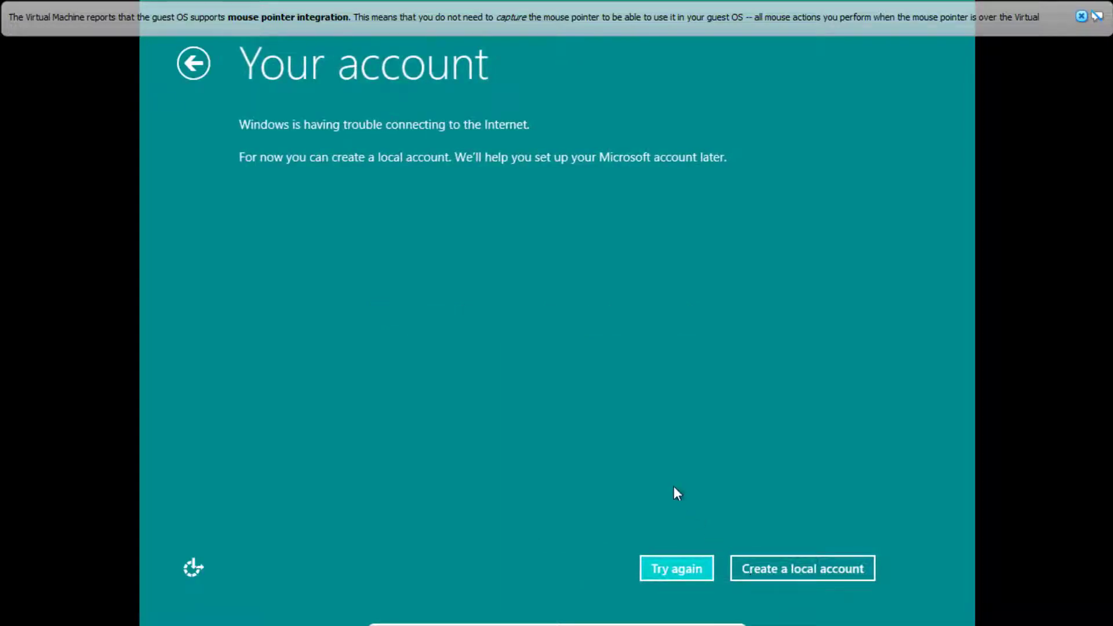
left_click(814, 572)
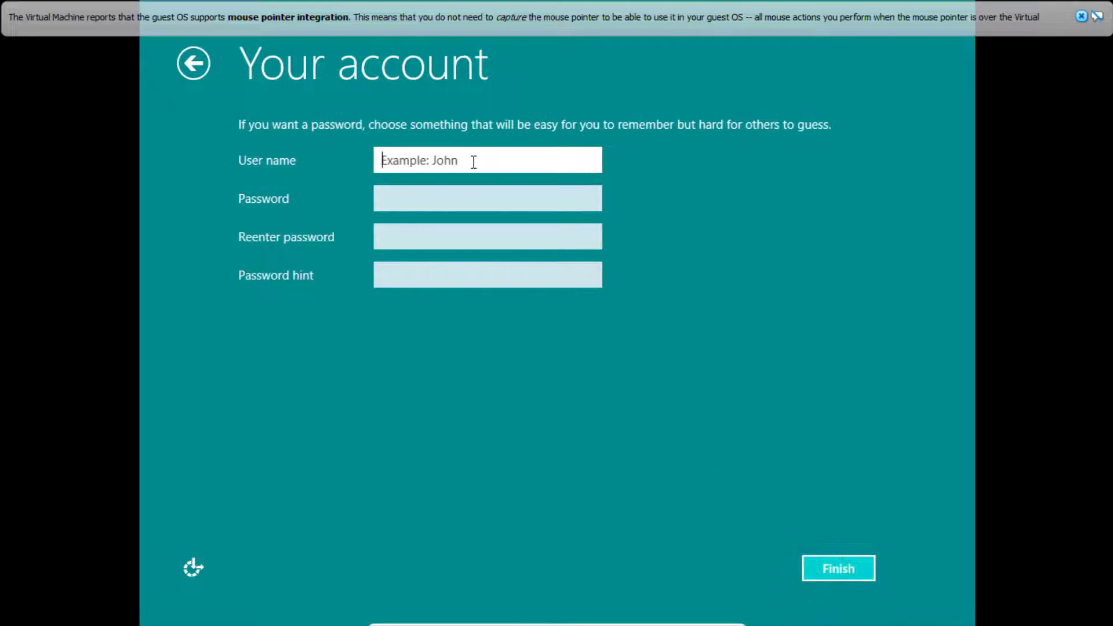
type("Boy")
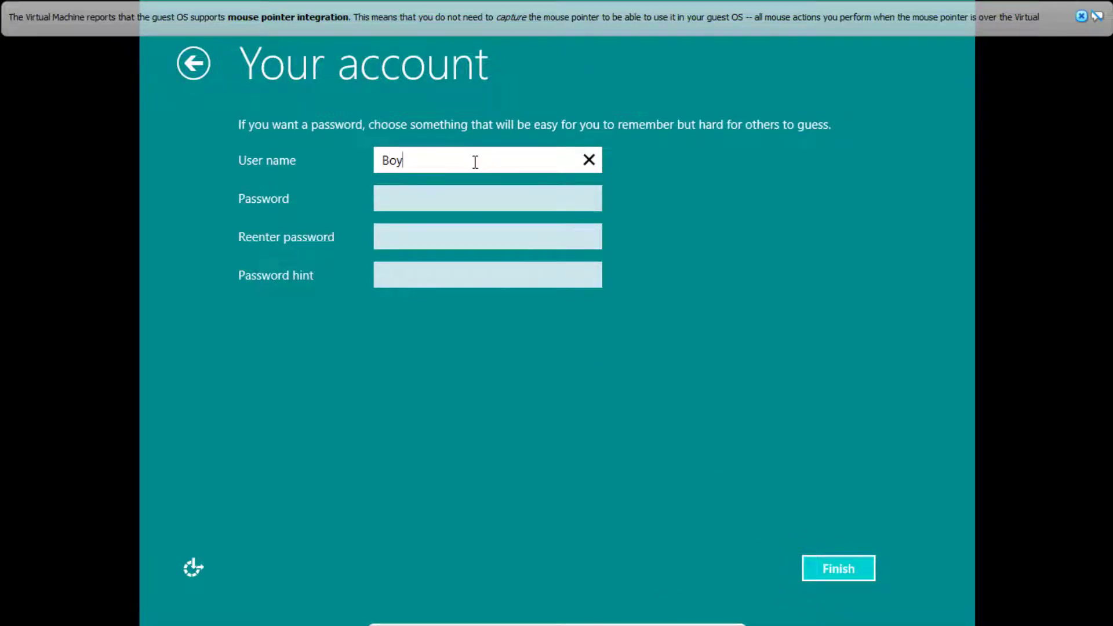
left_click(824, 569)
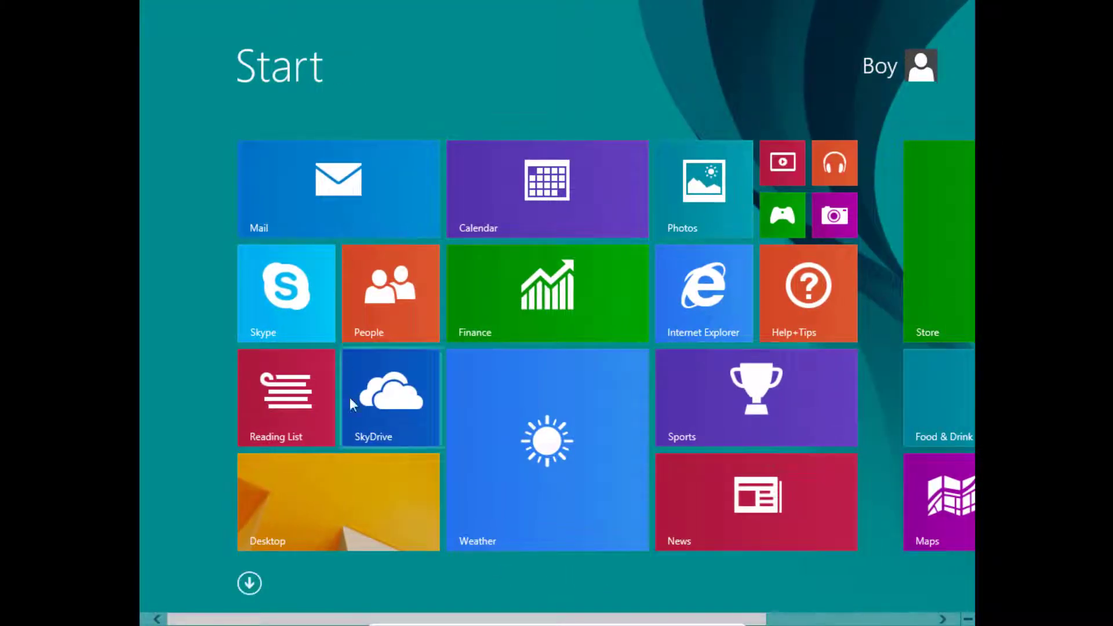
Go to the Windows 8.1 desktop, view the folders and drives in This PC, and close the window.
left_click(360, 489)
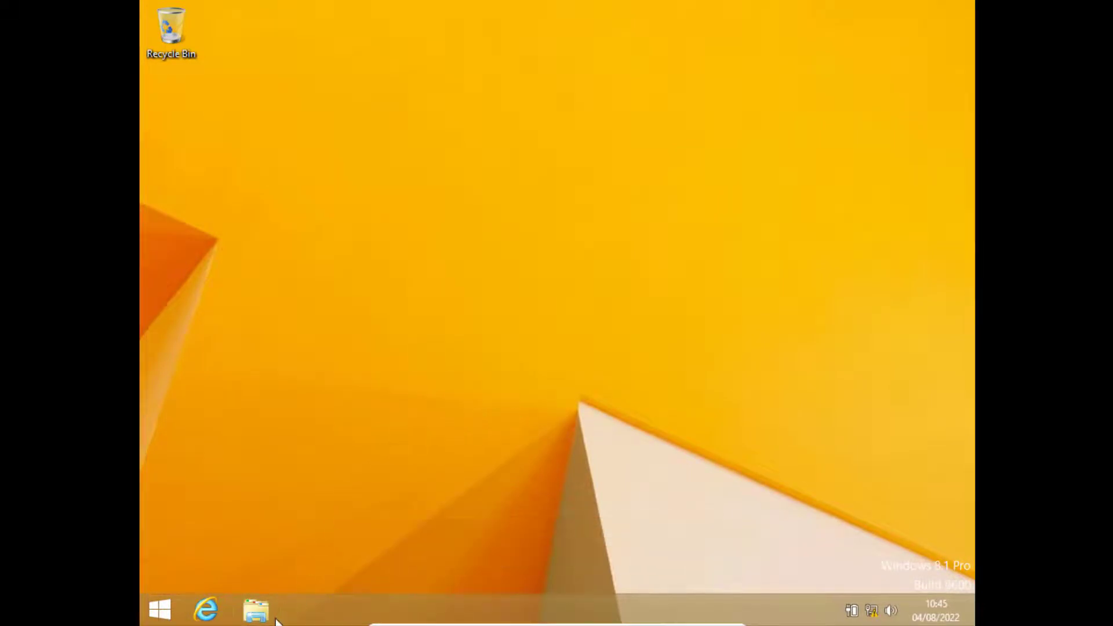
left_click(257, 609)
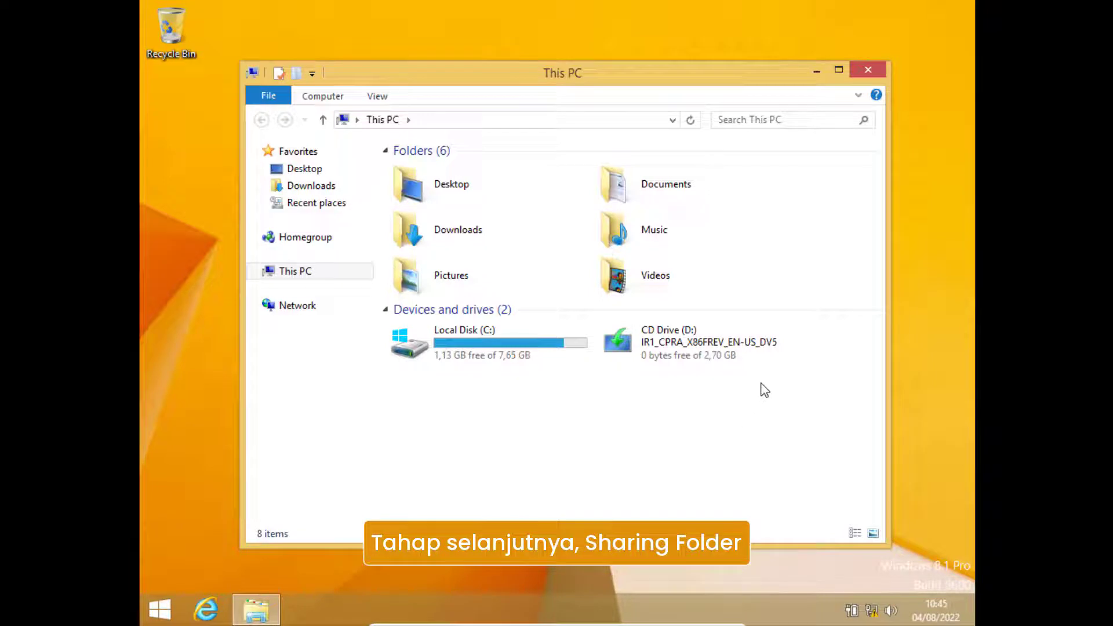
left_click(858, 74)
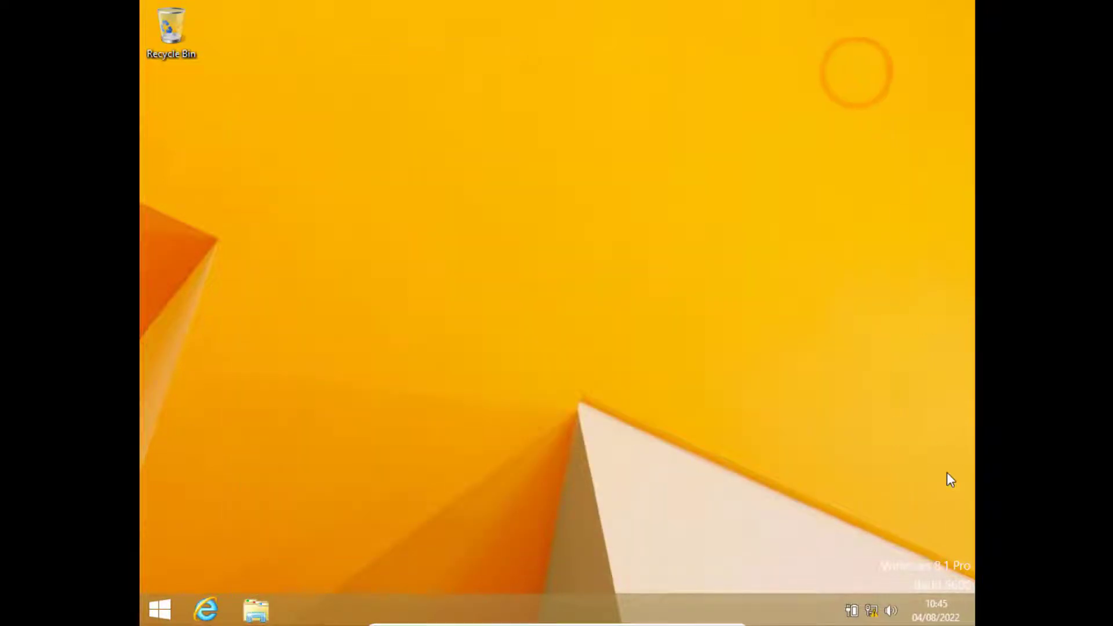
Shut down Windows 8.1 in the virtual machine.
mouse_move(966, 622)
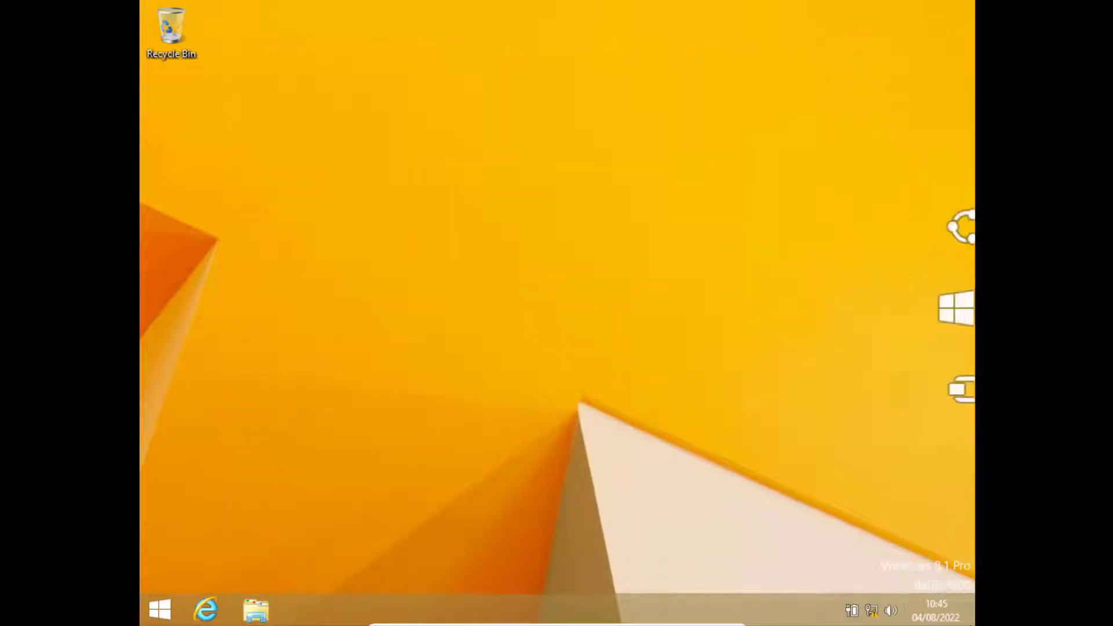
left_click(944, 488)
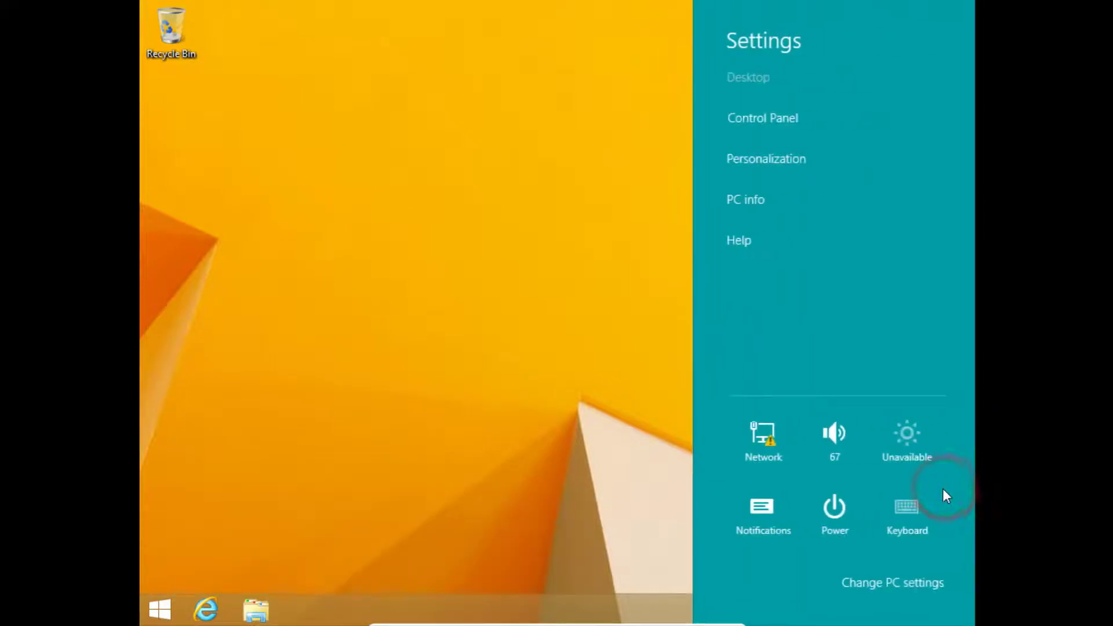
left_click(841, 511)
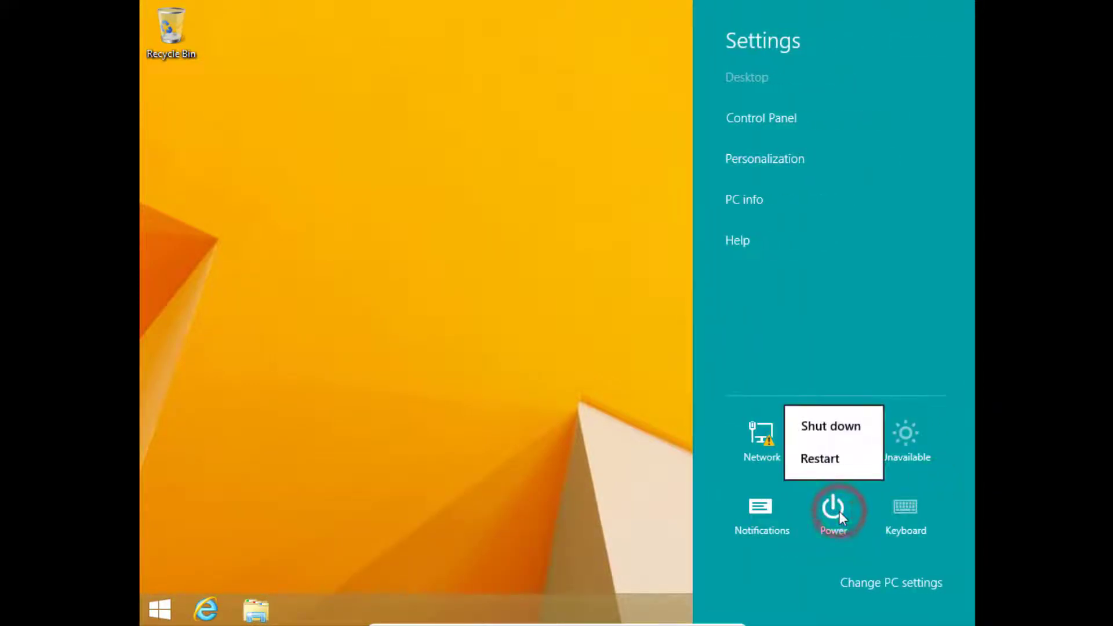
left_click(853, 429)
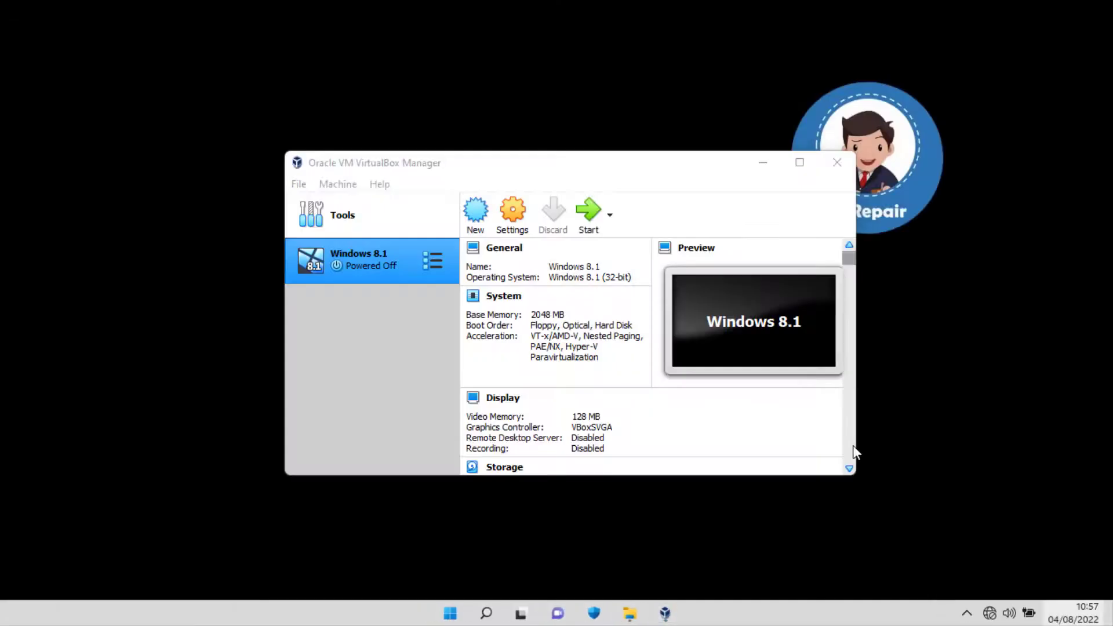
Switch to File Explorer on the host and open the contoh folder on Data (E:) to examine its files.
left_click(629, 613)
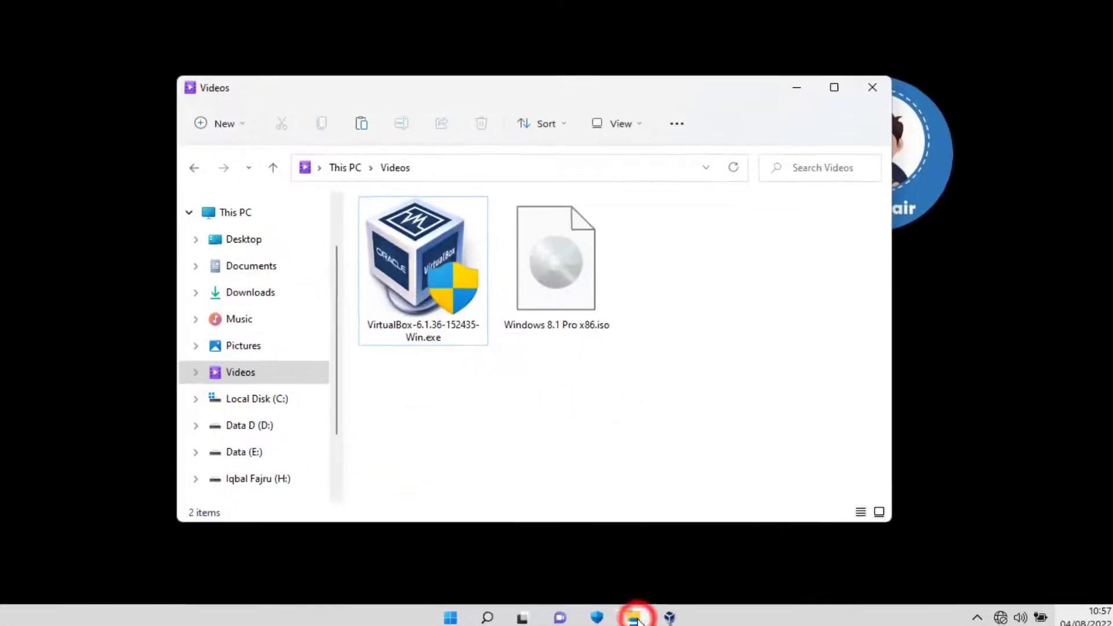
left_click(246, 466)
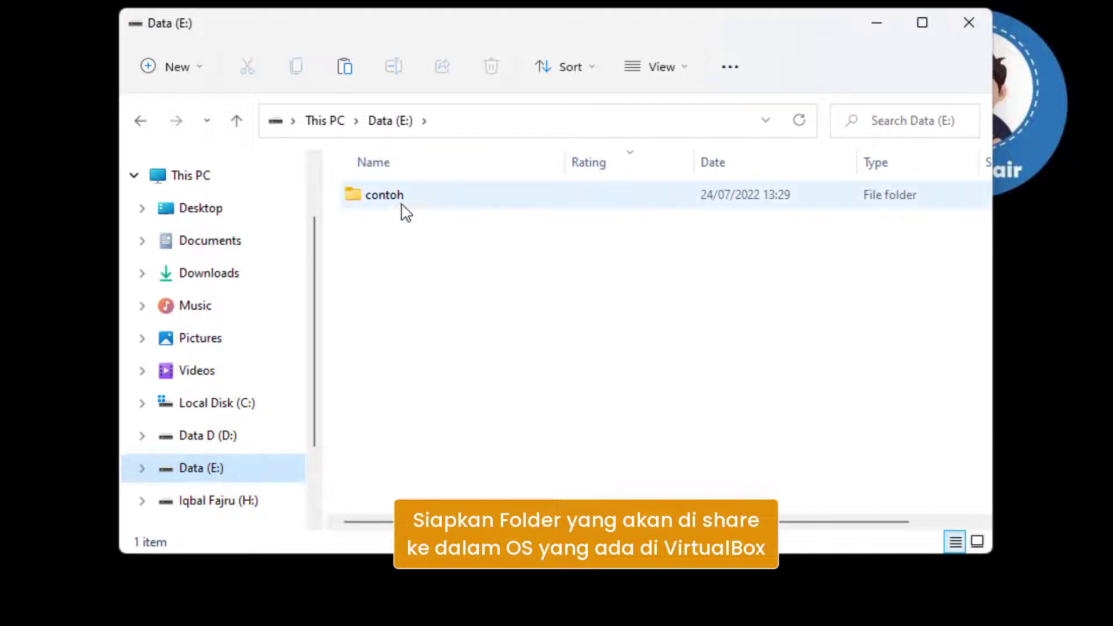
left_click(437, 199)
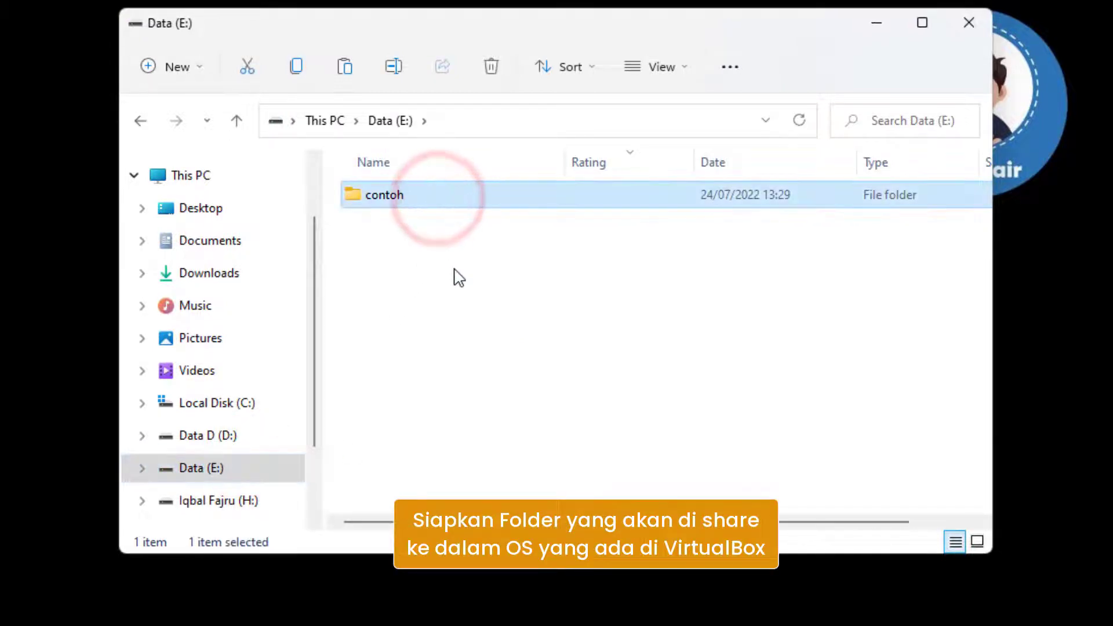
double_click(479, 203)
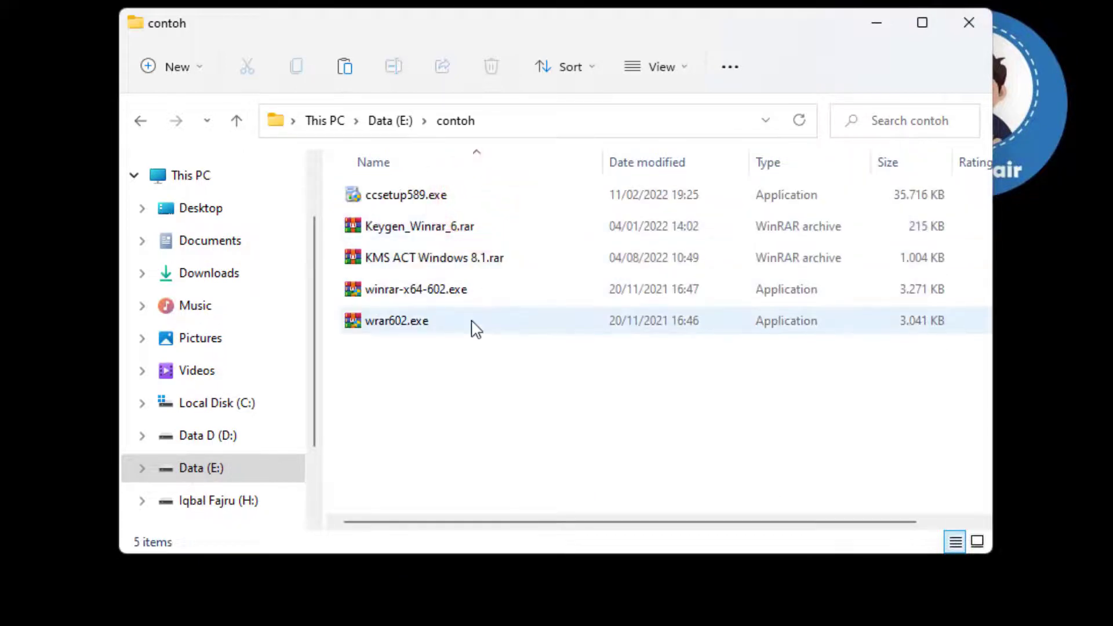
Return from File Explorer to VirtualBox Manager and open the Shared Folders settings of the Windows 8.1 virtual machine.
left_click(401, 122)
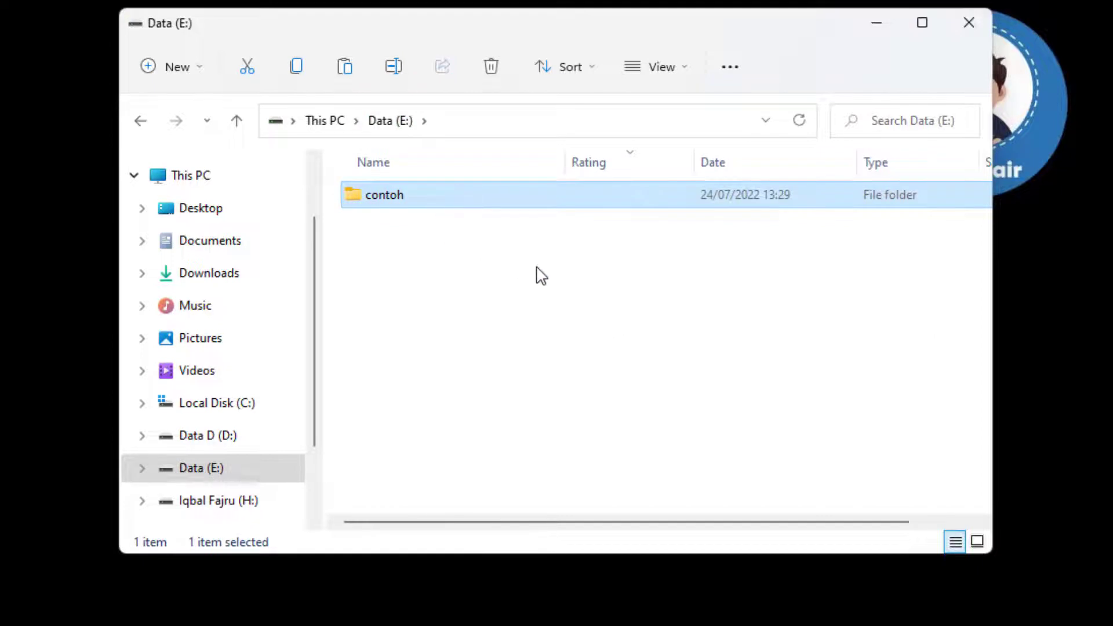
left_click(874, 23)
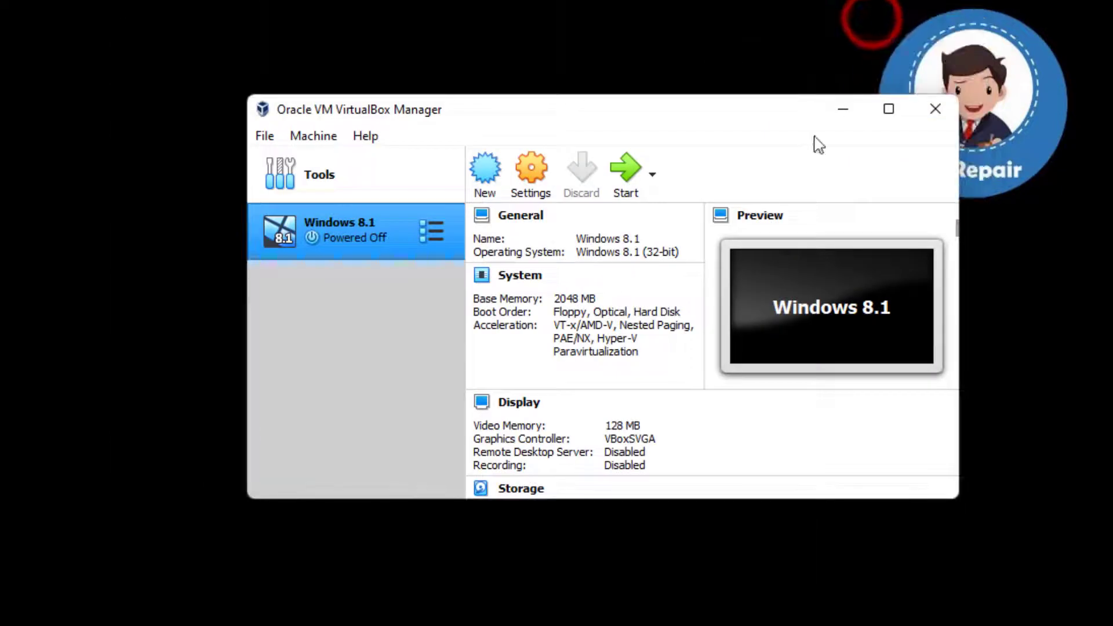
left_click(399, 234)
left_click(542, 164)
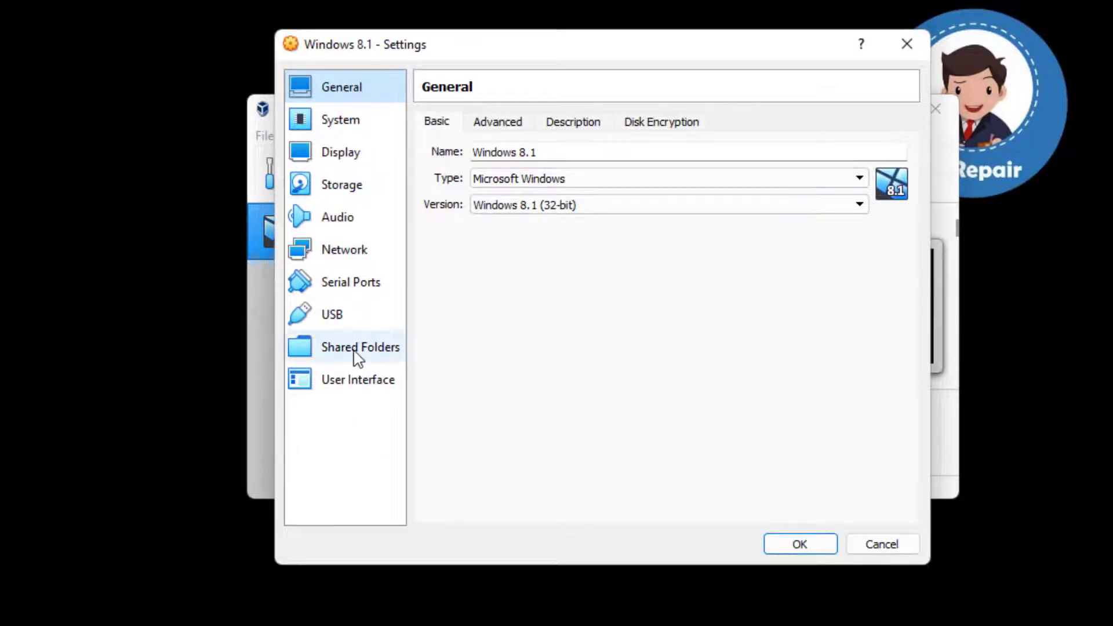
left_click(380, 350)
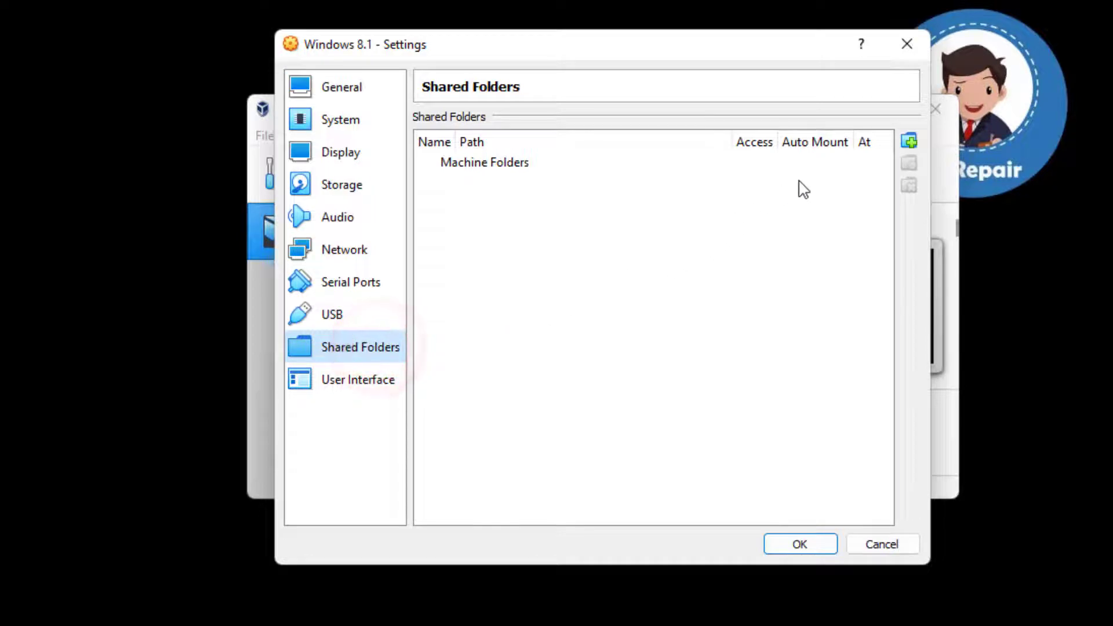
Add the host folder E:\contoh as a shared folder for the virtual machine with Auto-mount enabled.
left_click(912, 139)
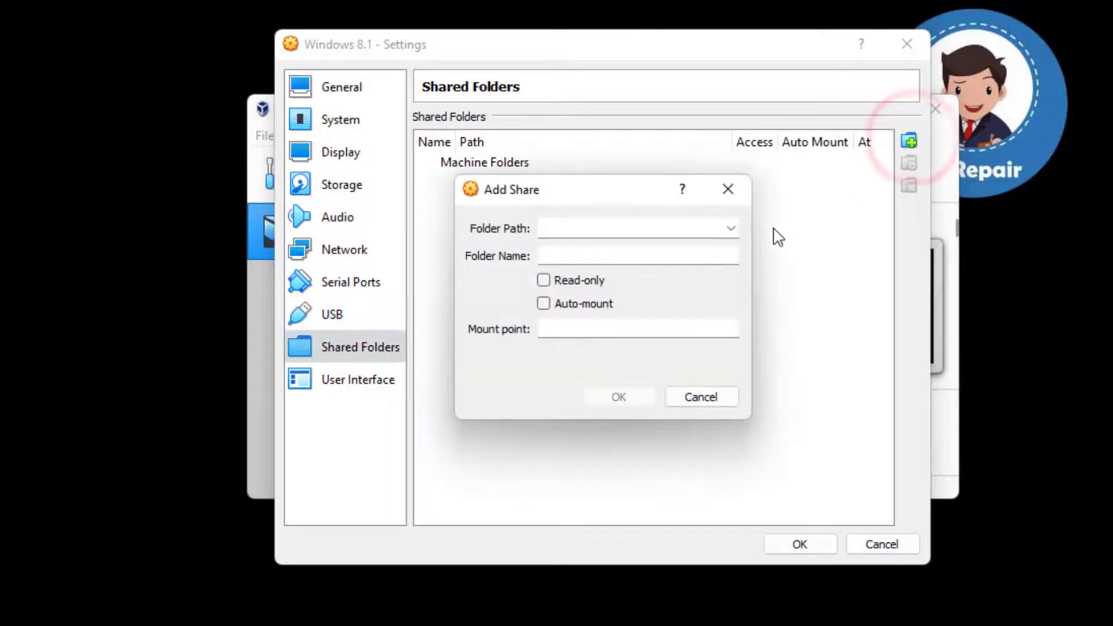
left_click(733, 228)
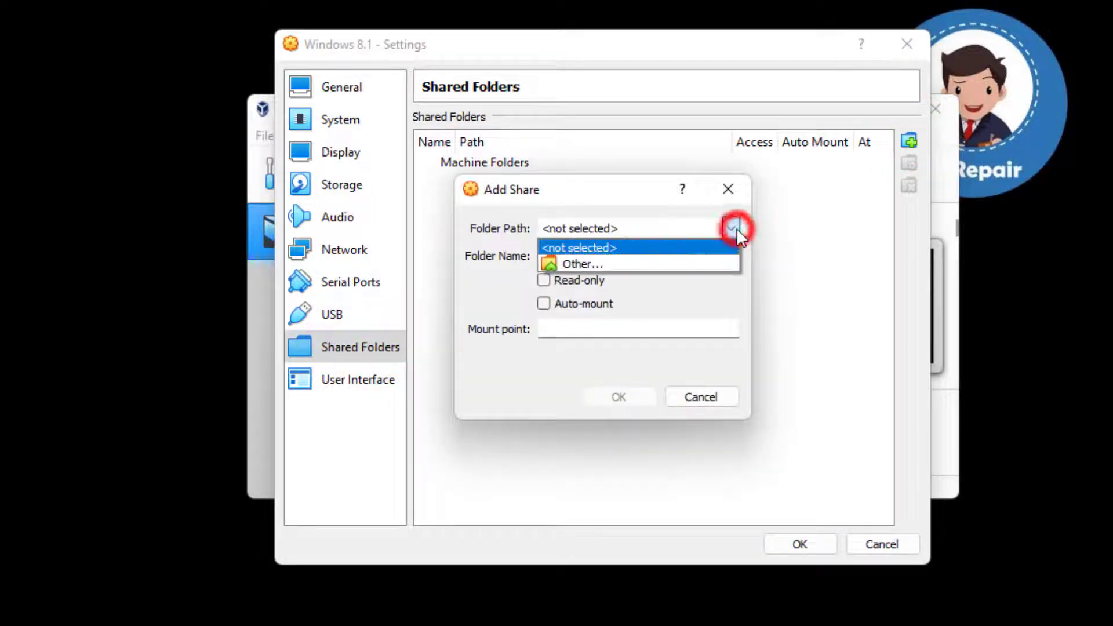
left_click(653, 262)
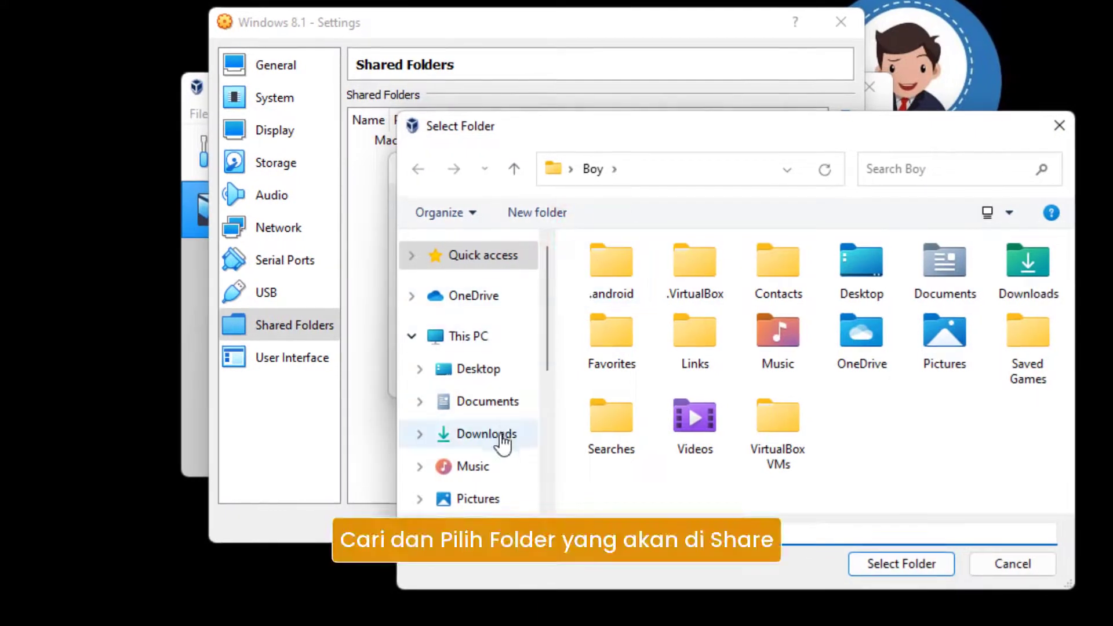
scroll(499, 464, "down", 3)
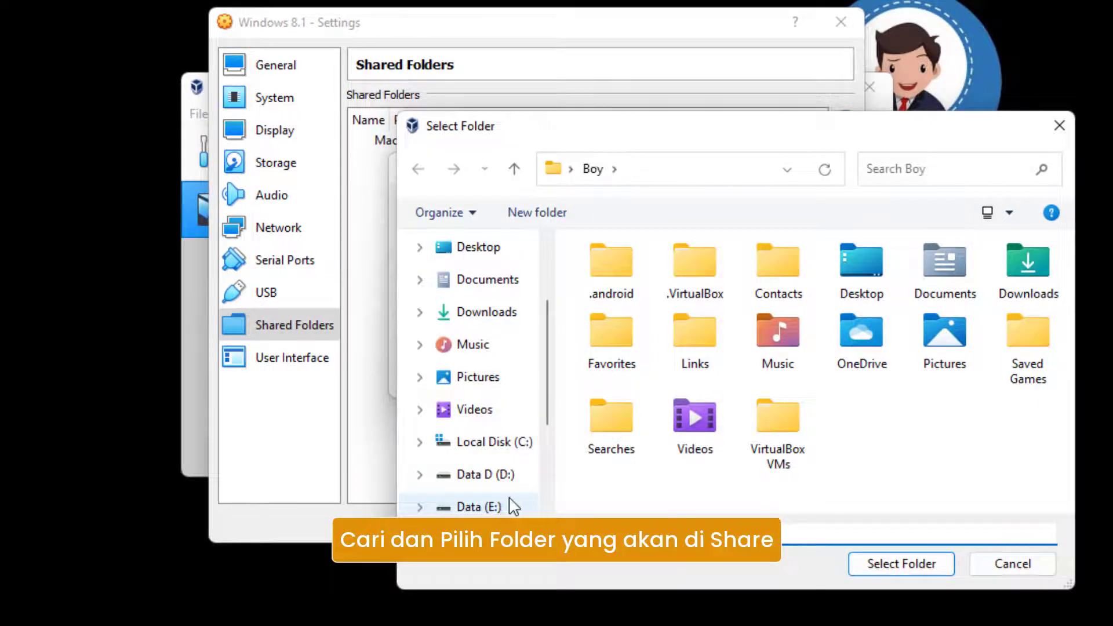
scroll(512, 506, "down", 1)
left_click(514, 475)
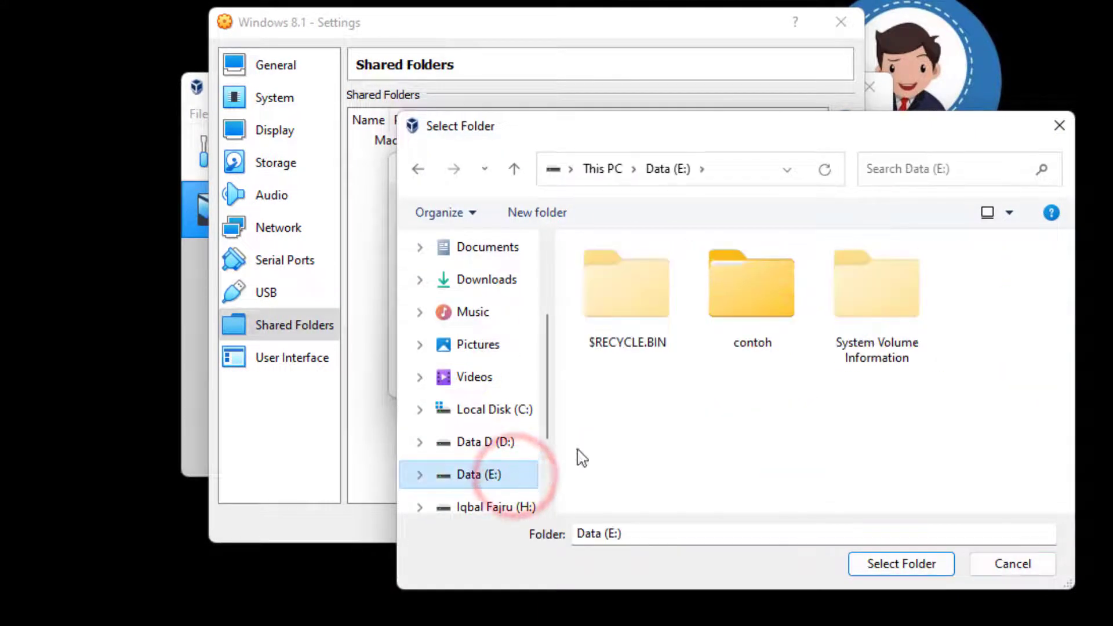
left_click(759, 302)
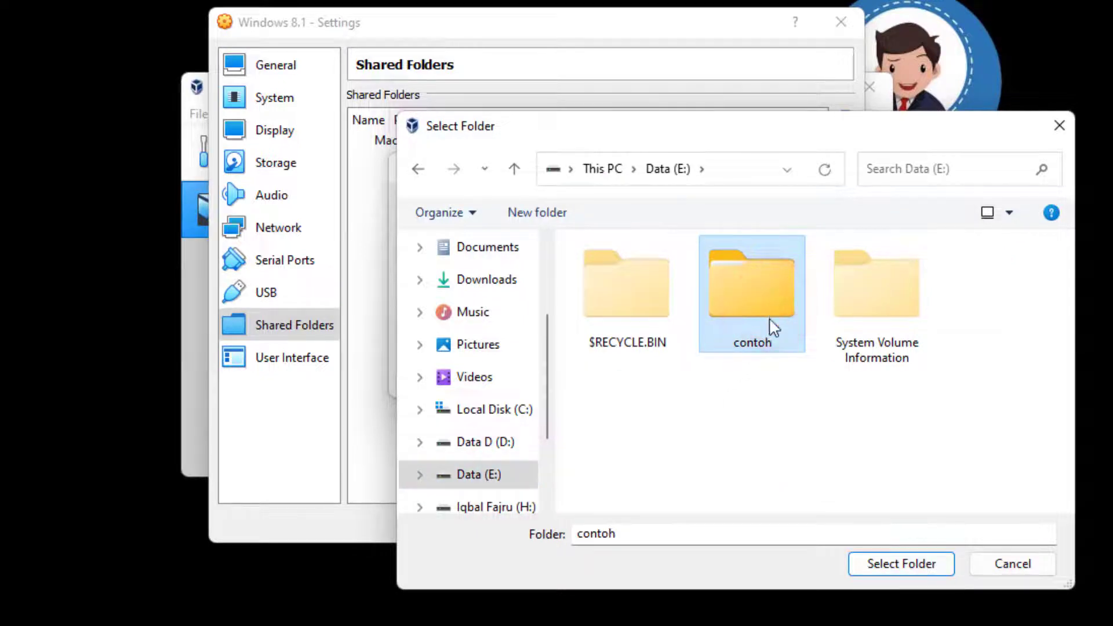
left_click(874, 568)
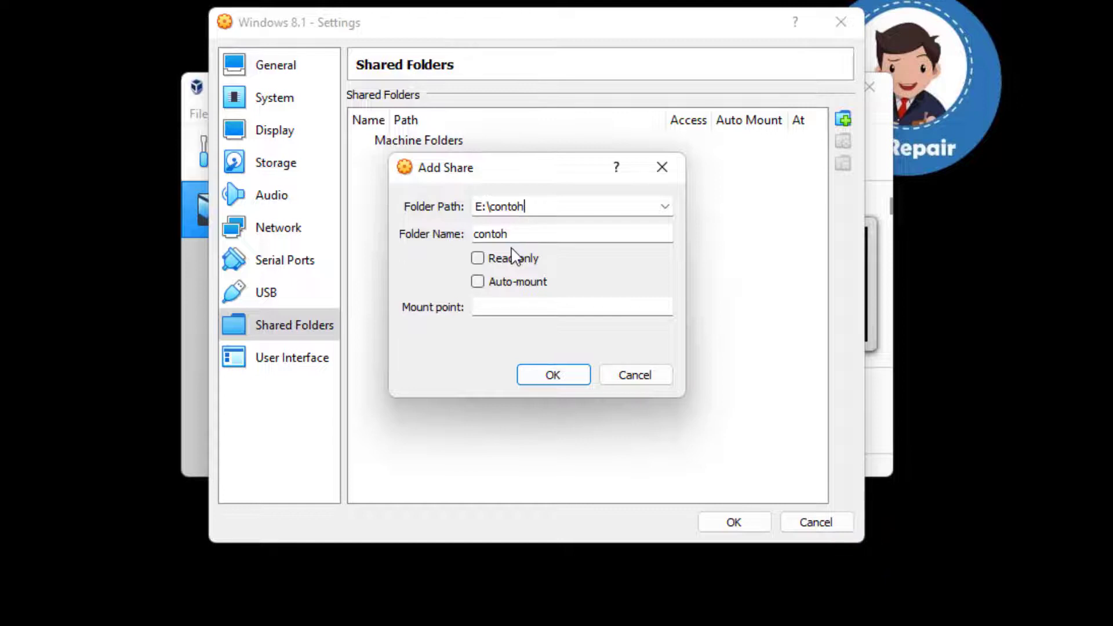
left_click(488, 282)
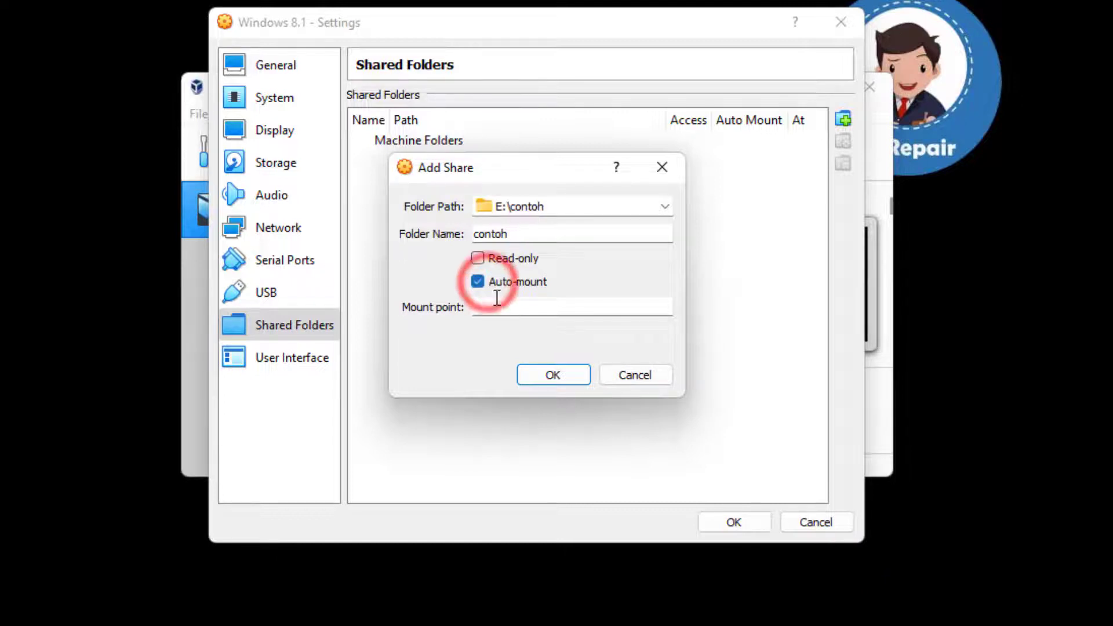
left_click(556, 376)
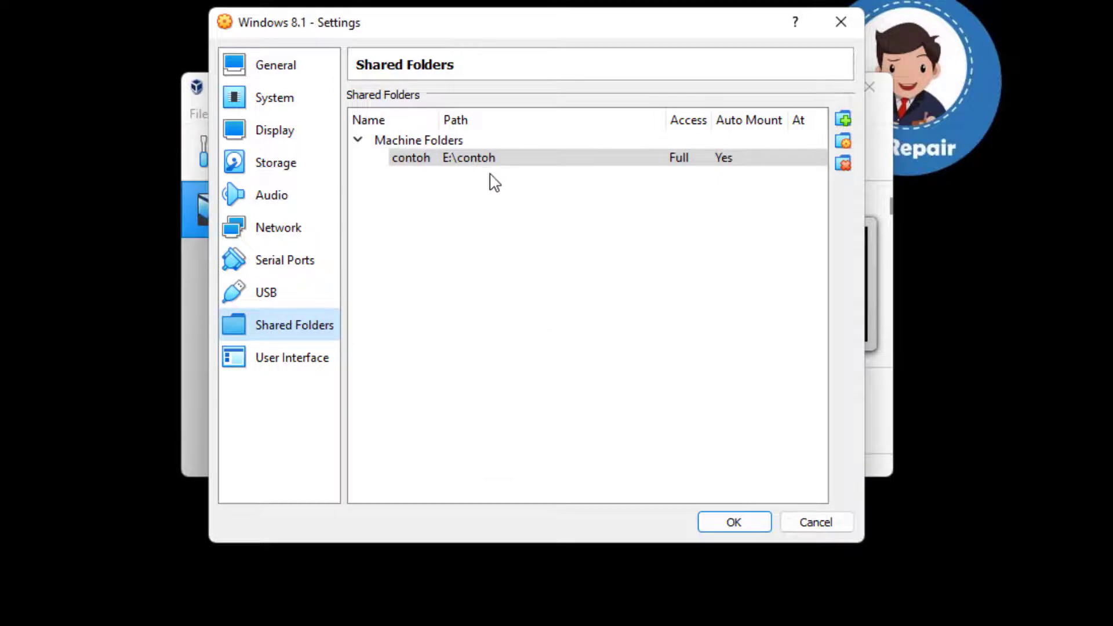
In the storage settings, add VBoxGuestAdditions.iso from C:\Program Files\Oracle\VirtualBox to the optical disks available for the SATA controller.
left_click(295, 166)
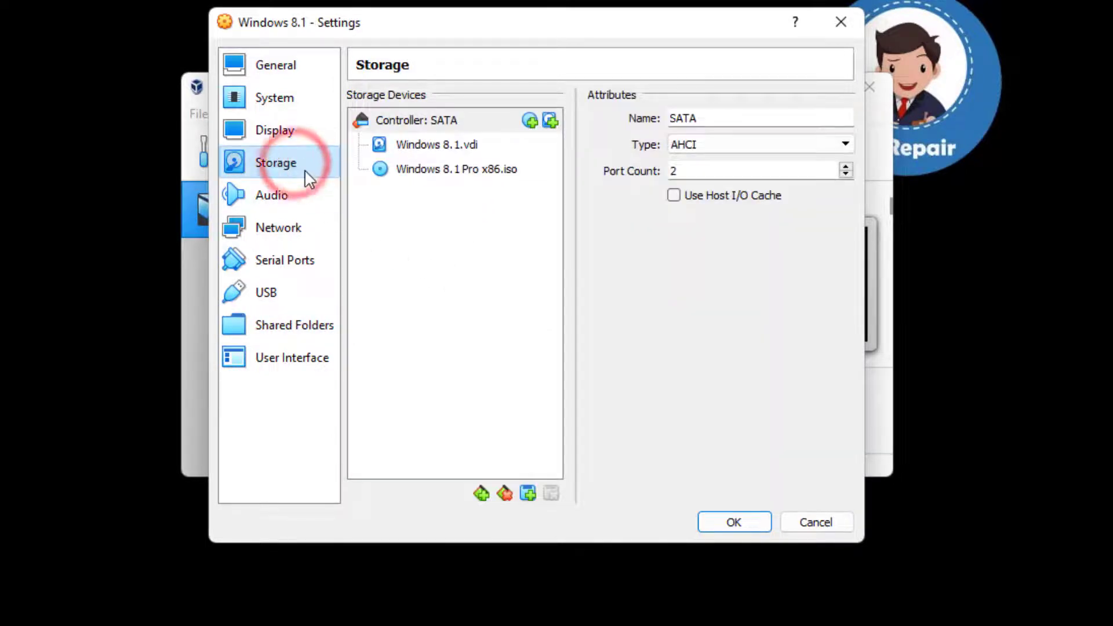
left_click(530, 122)
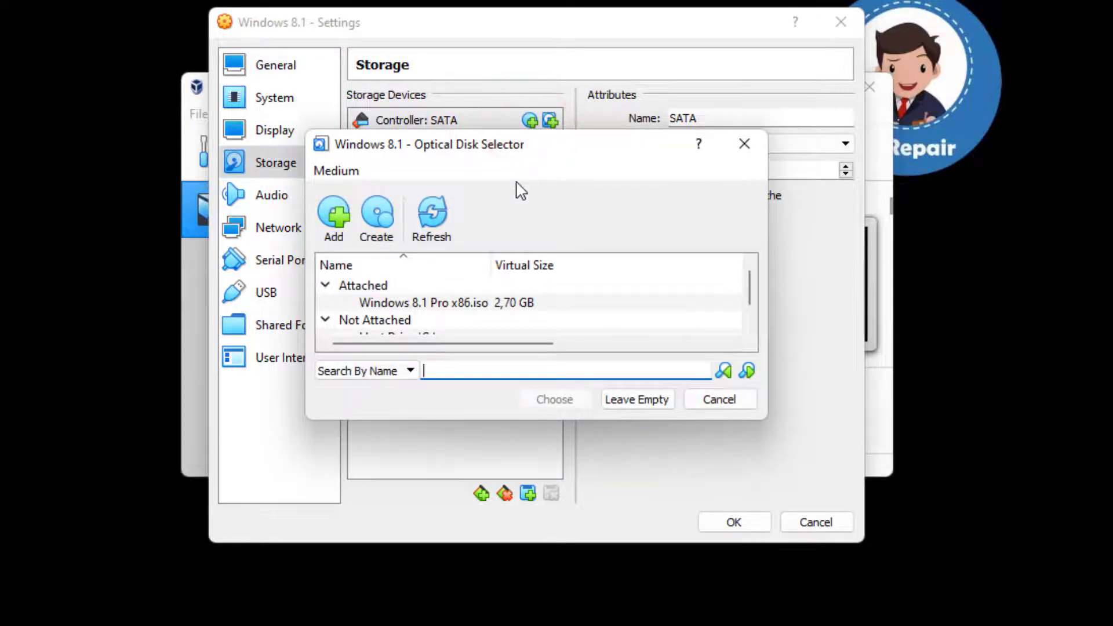
left_click(341, 224)
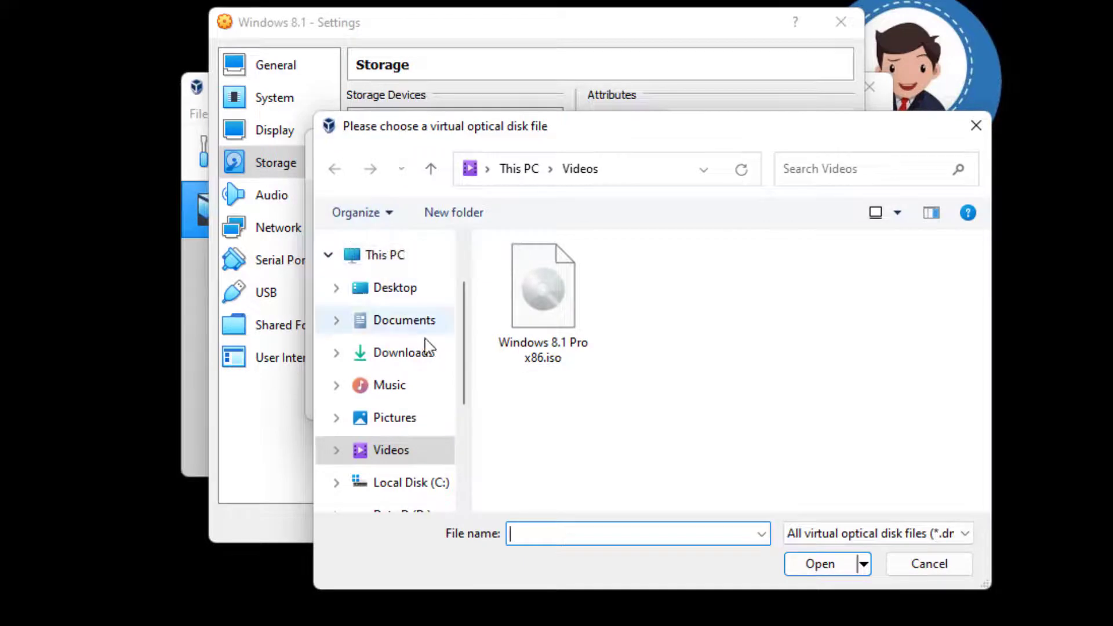
left_click(441, 486)
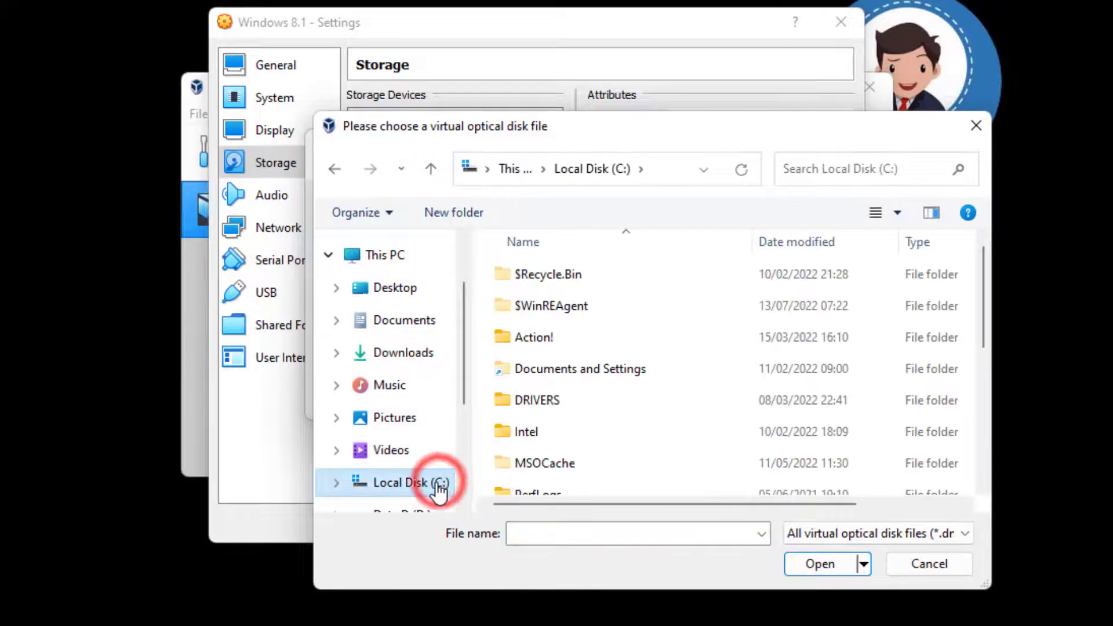
scroll(576, 423, "down", 2)
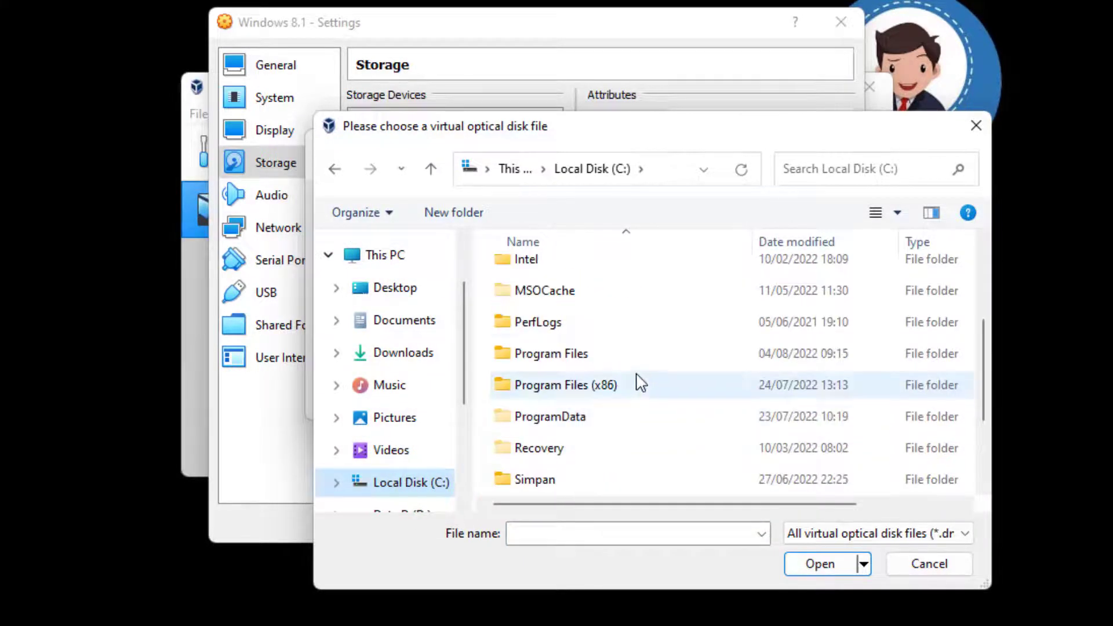
double_click(613, 356)
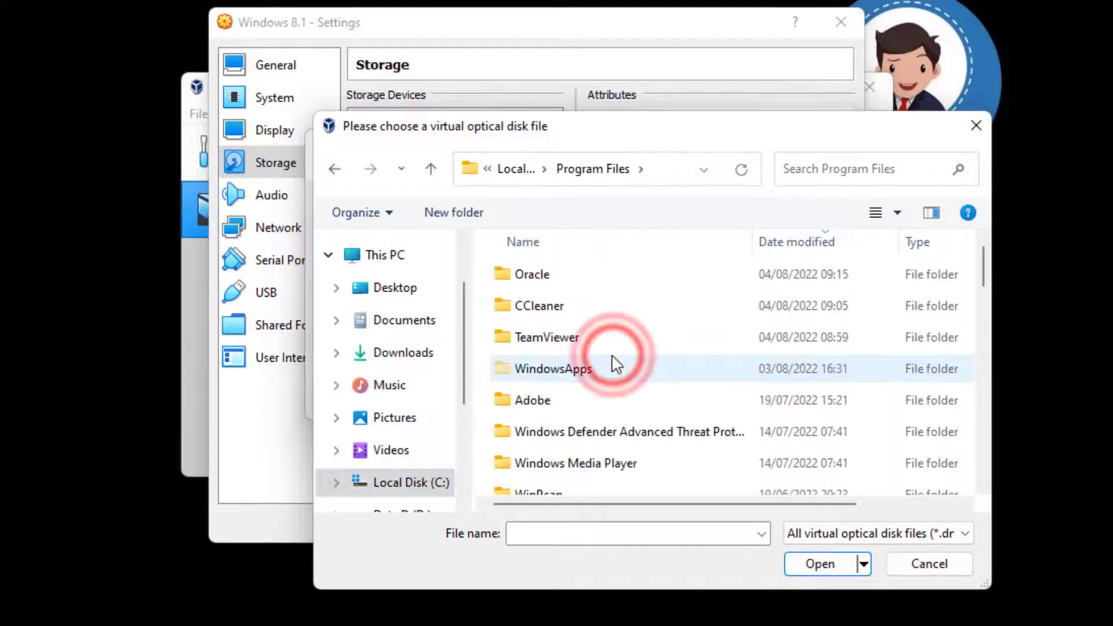
left_click(577, 280)
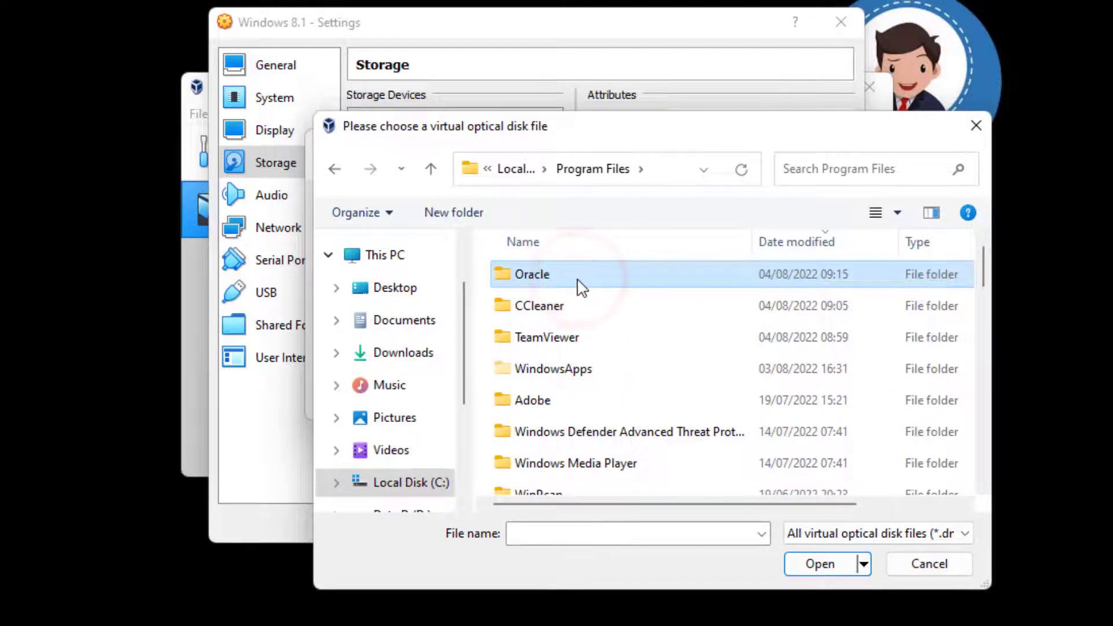
double_click(578, 280)
double_click(584, 277)
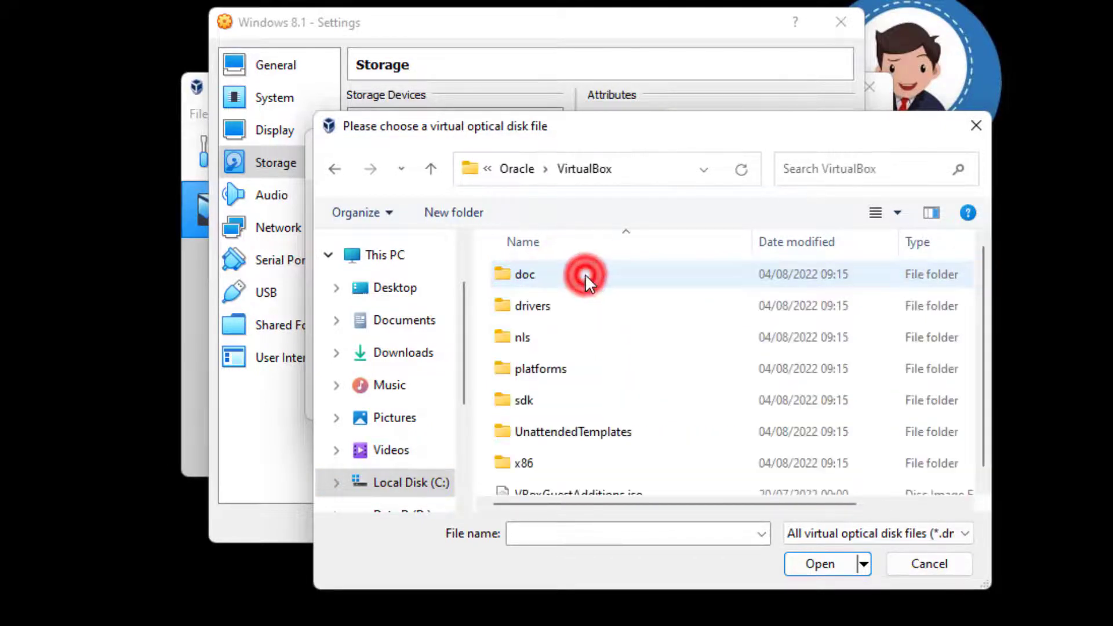
scroll(637, 405, "down", 1)
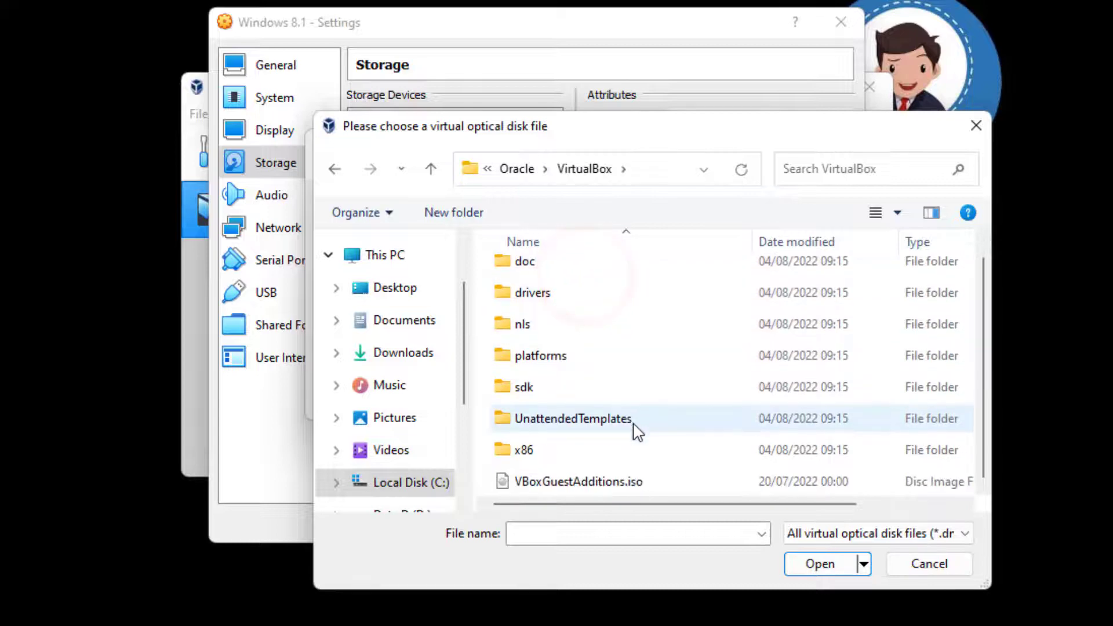
left_click(655, 482)
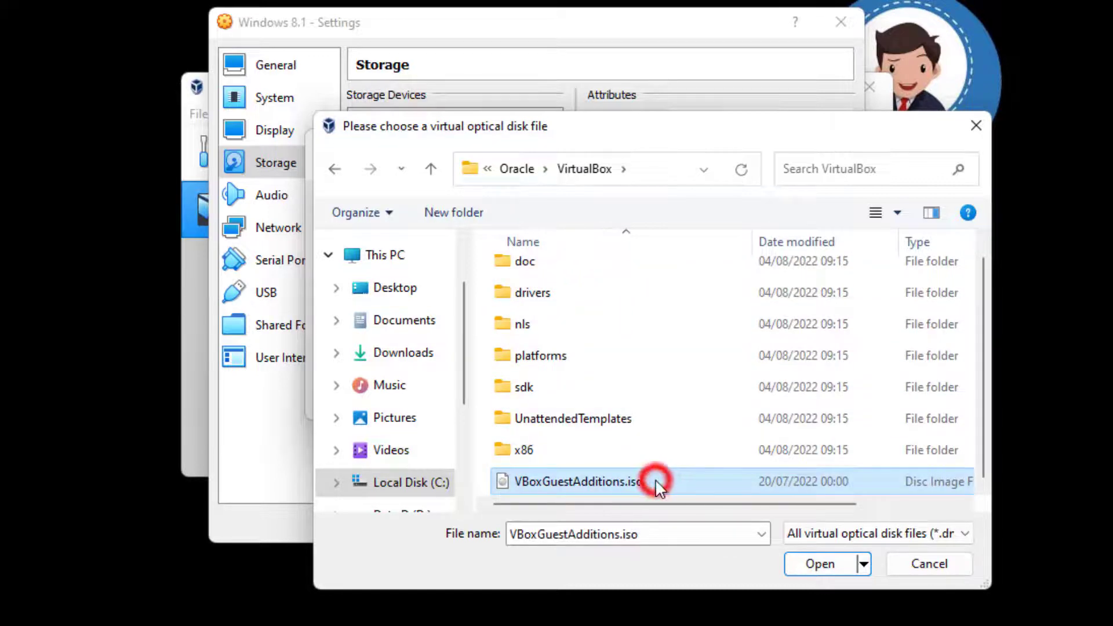
left_click(815, 566)
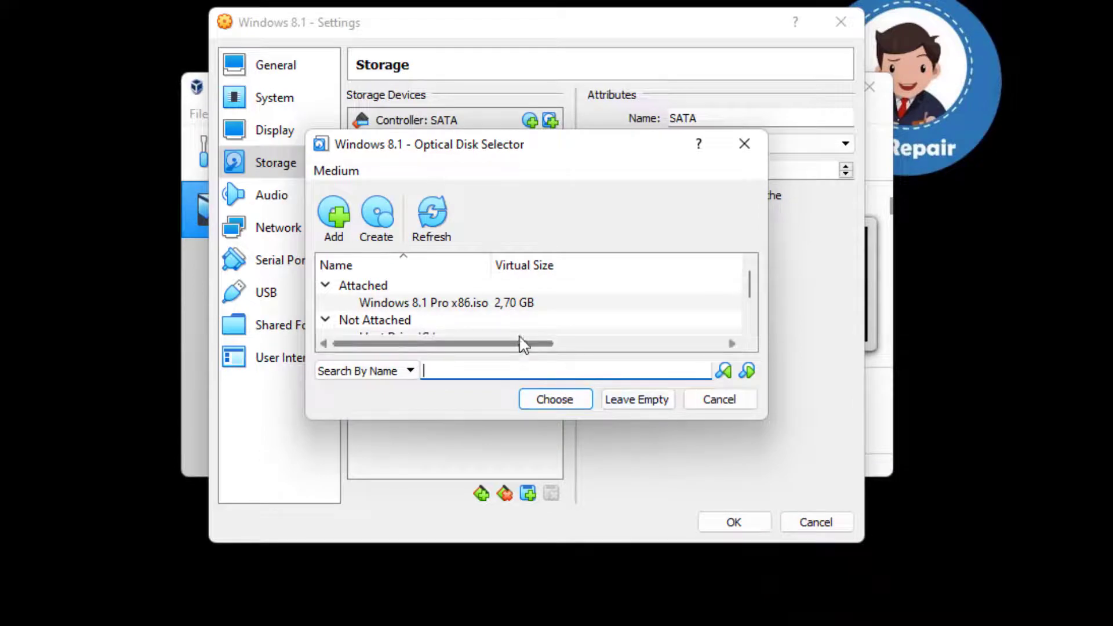
Attach VBoxGuestAdditions.iso to the SATA controller and save the virtual machine's settings.
scroll(522, 321, "down", 2)
left_click(445, 326)
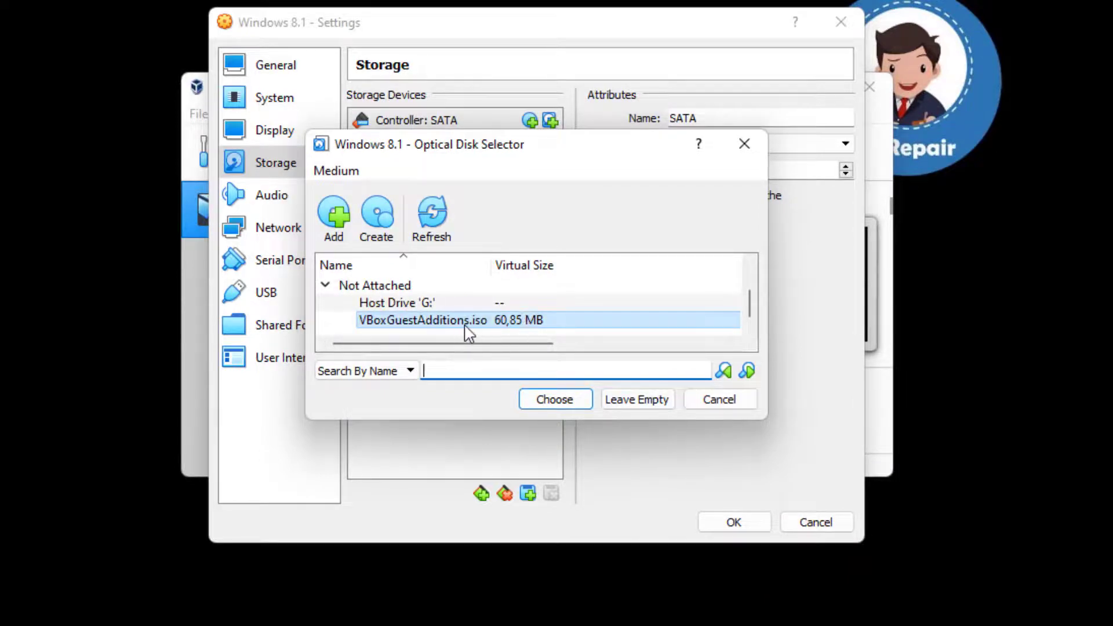
left_click(576, 398)
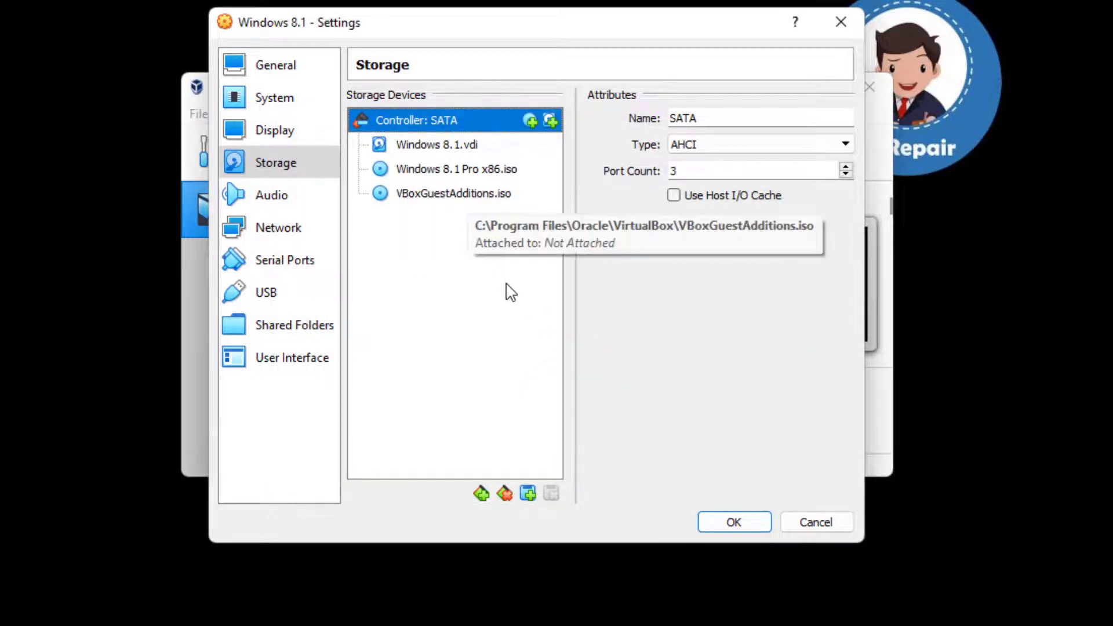
left_click(734, 522)
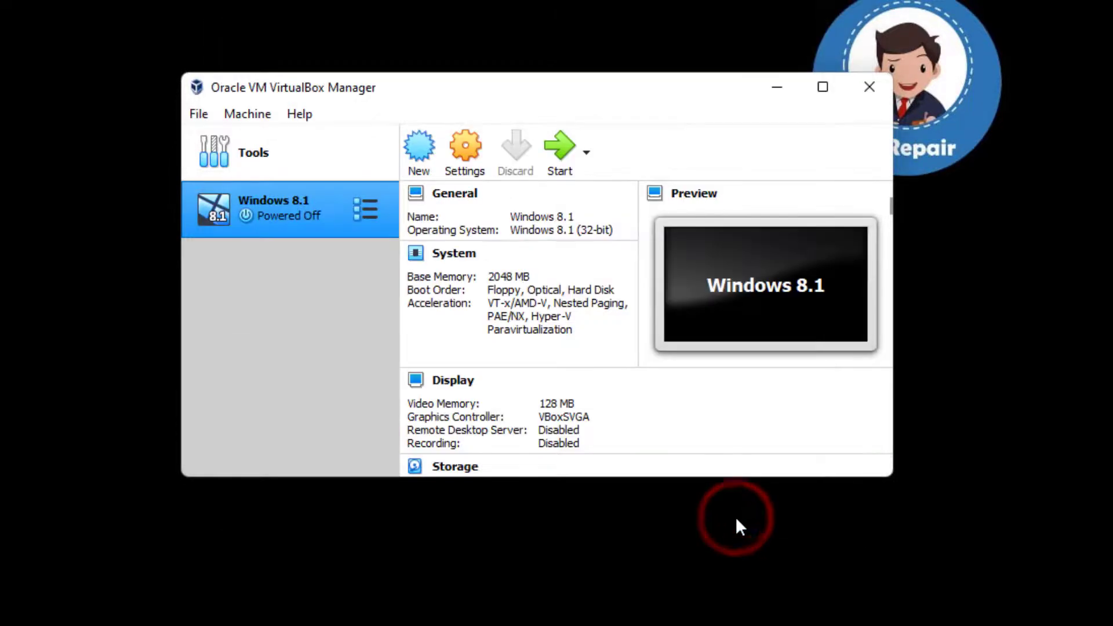
Start the Windows 8.1 virtual machine in full-screen mode and dismiss the keyboard capture and mouse integration notices.
left_click(562, 135)
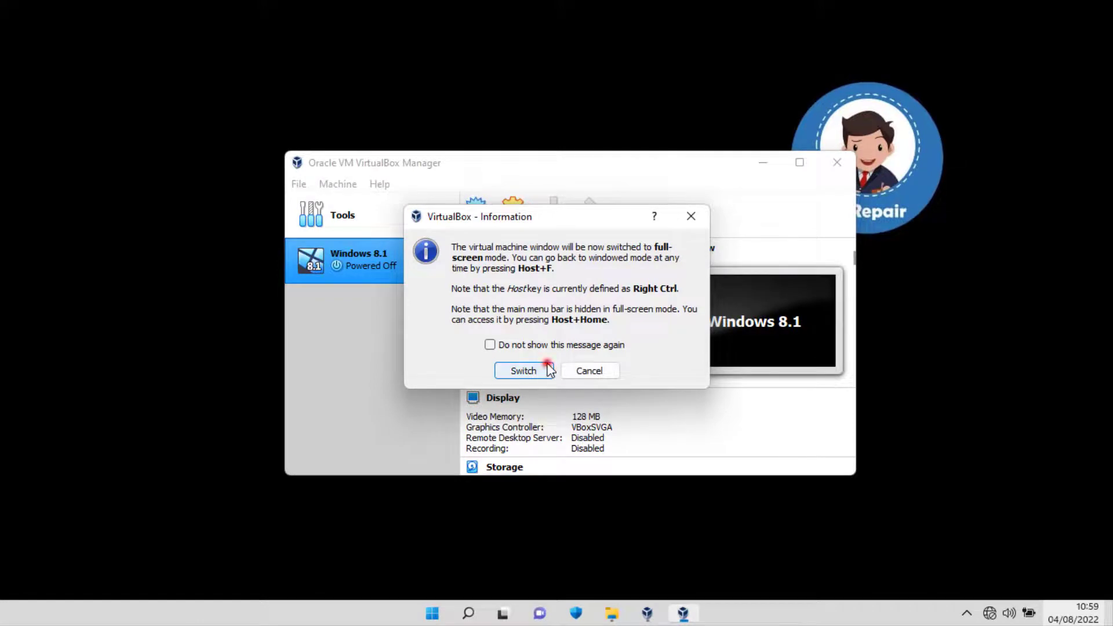
left_click(547, 369)
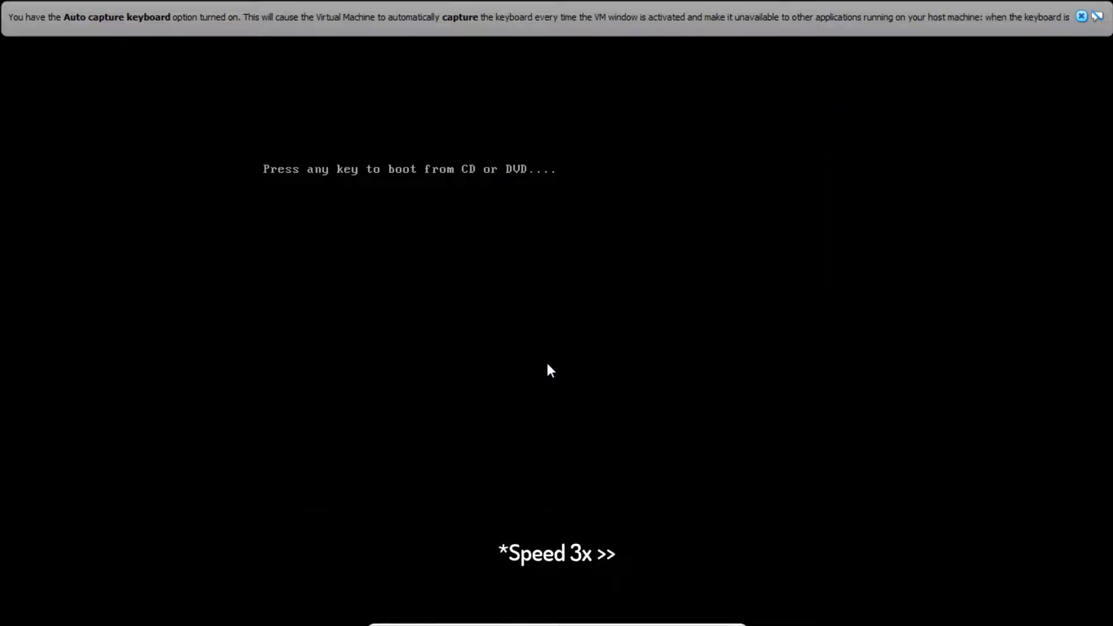
key("Return")
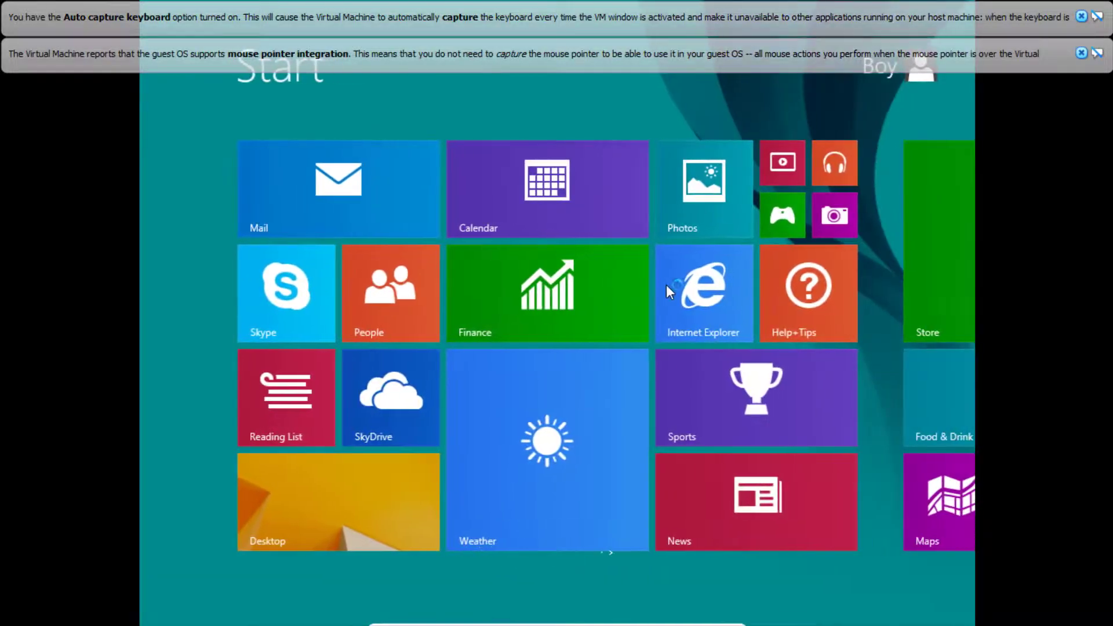
left_click(1081, 54)
left_click(1081, 17)
Open the VirtualBox Guest Additions CD drive from the Windows 8.1 desktop and launch the VBoxWindowsAdditions installer.
left_click(370, 493)
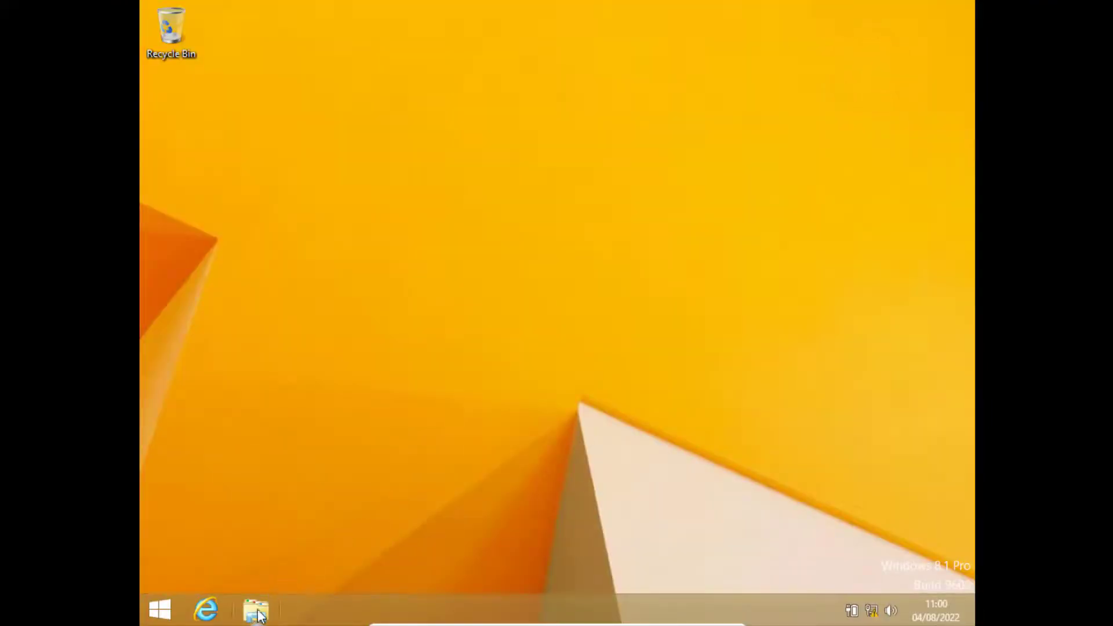
left_click(257, 611)
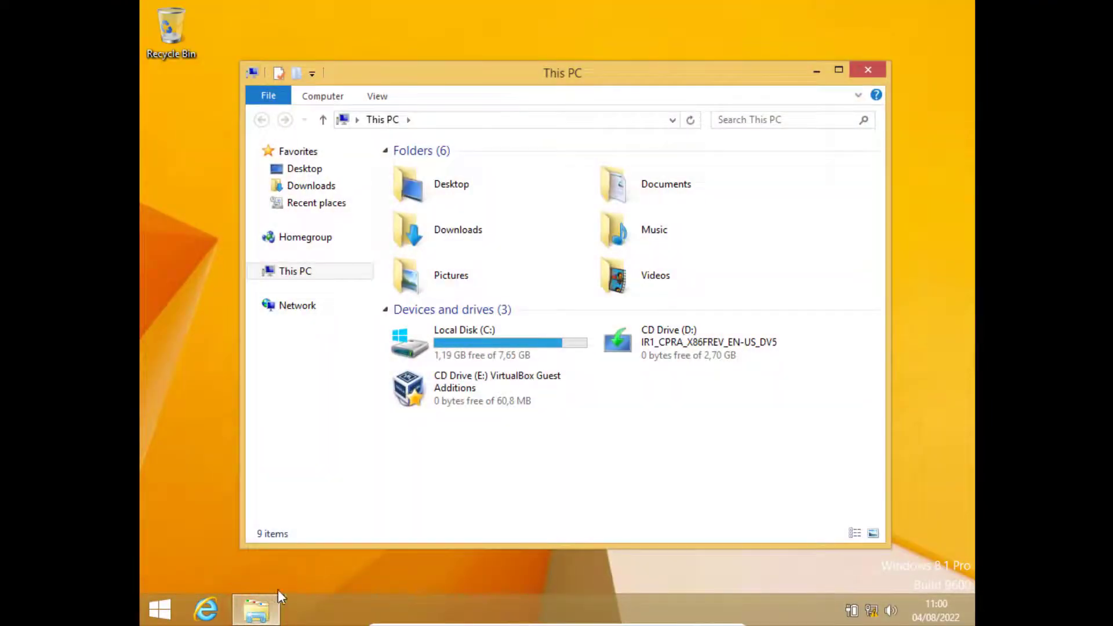
double_click(508, 389)
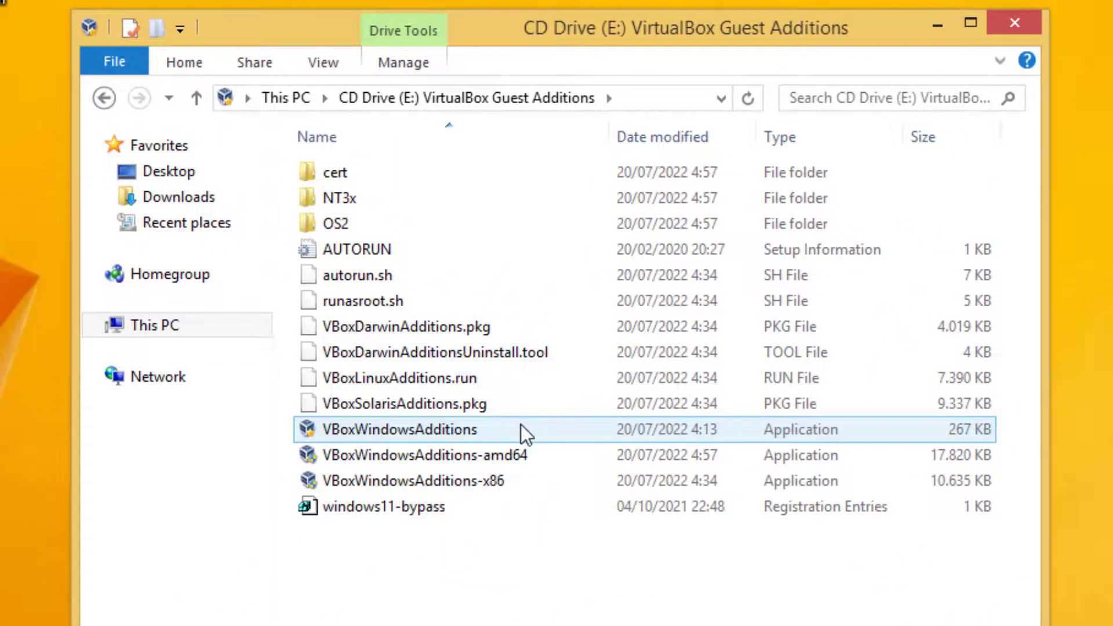
double_click(520, 428)
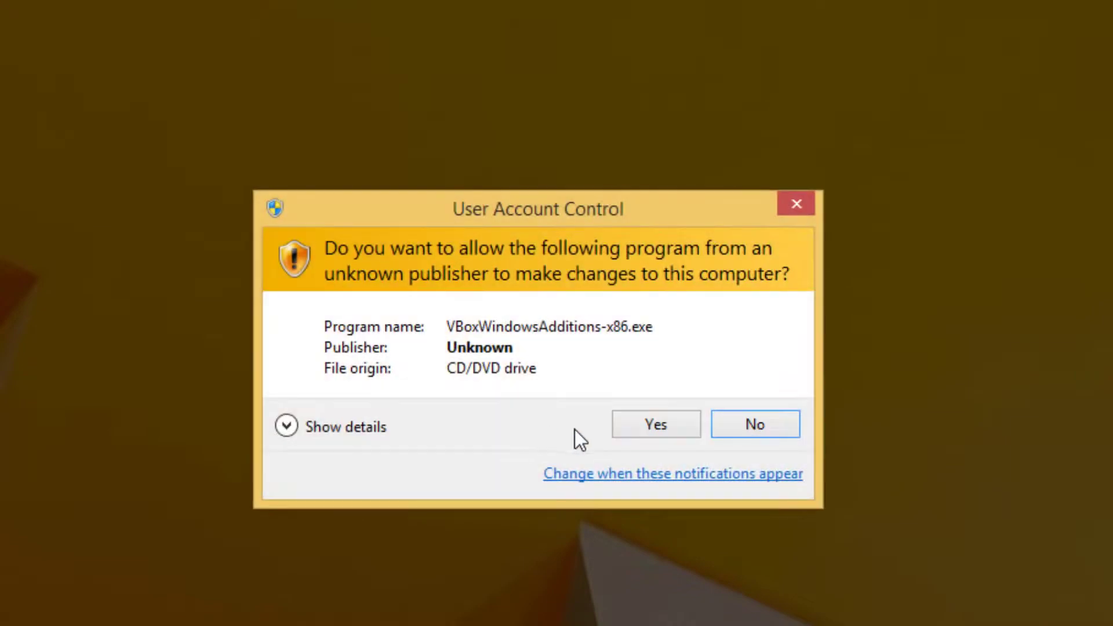
left_click(636, 427)
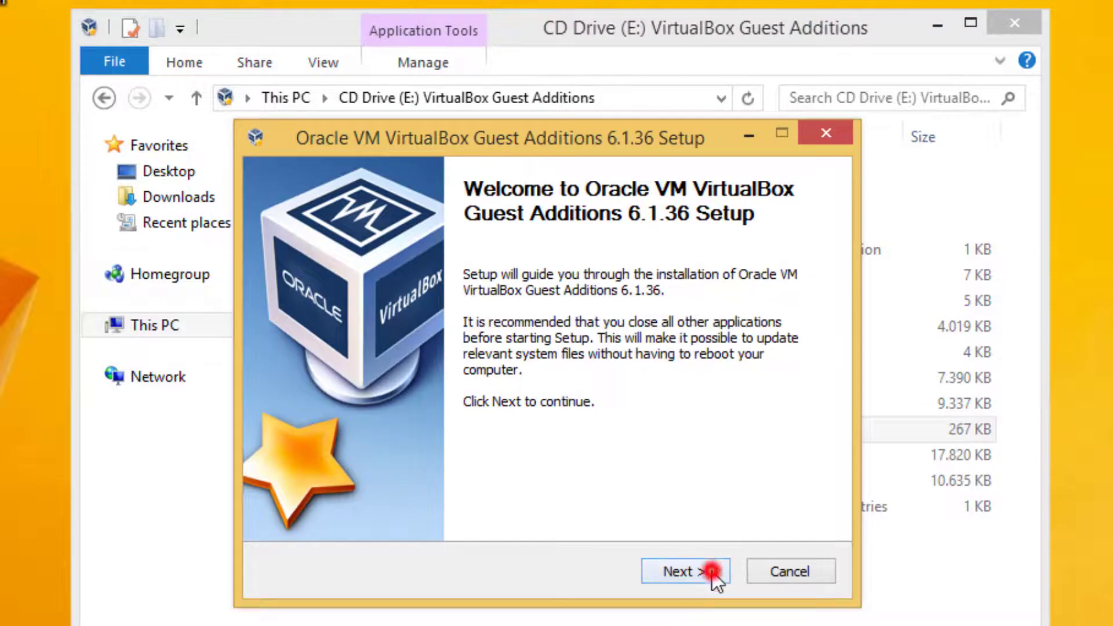
Install VirtualBox Guest Additions 6.1.36 with the default options, allow the Oracle Corporation device software, and reboot the guest immediately.
left_click(711, 572)
left_click(712, 572)
left_click(712, 572)
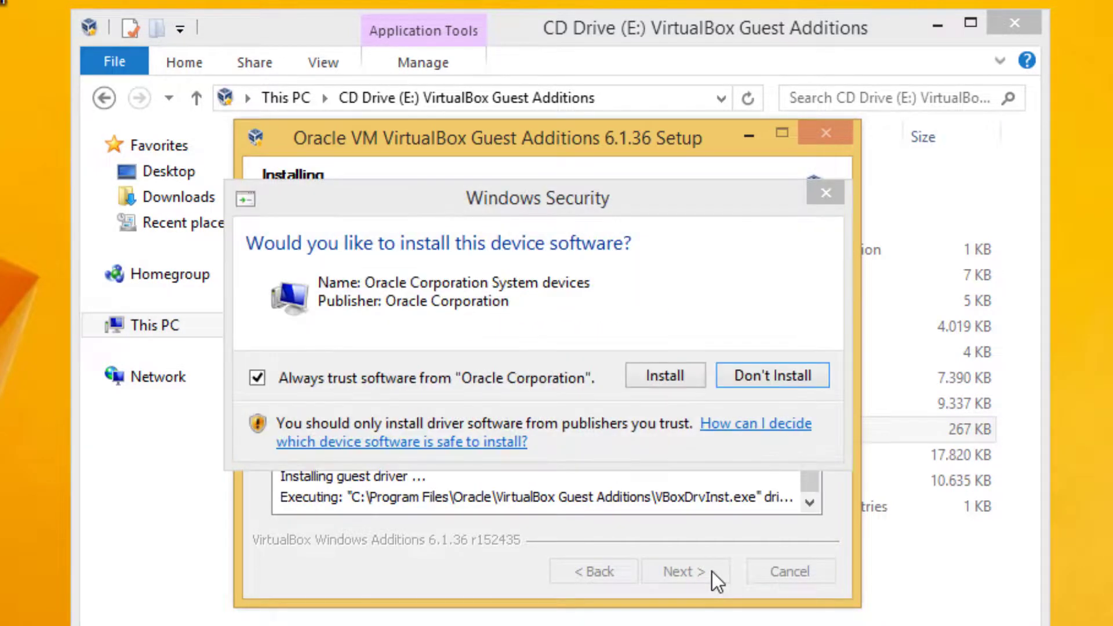
left_click(650, 366)
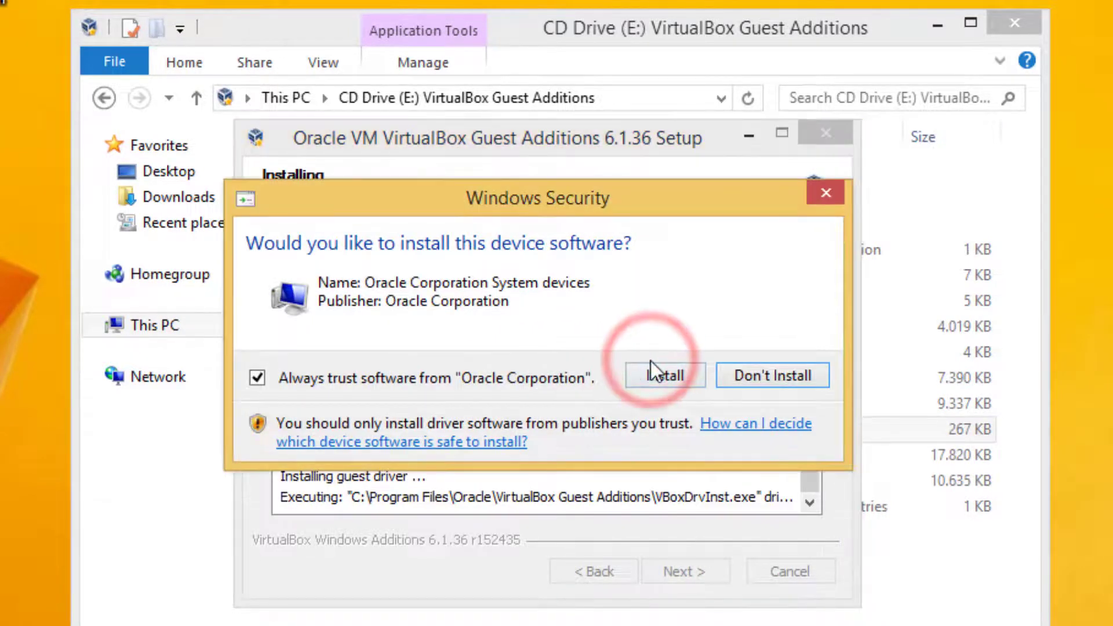
left_click(653, 375)
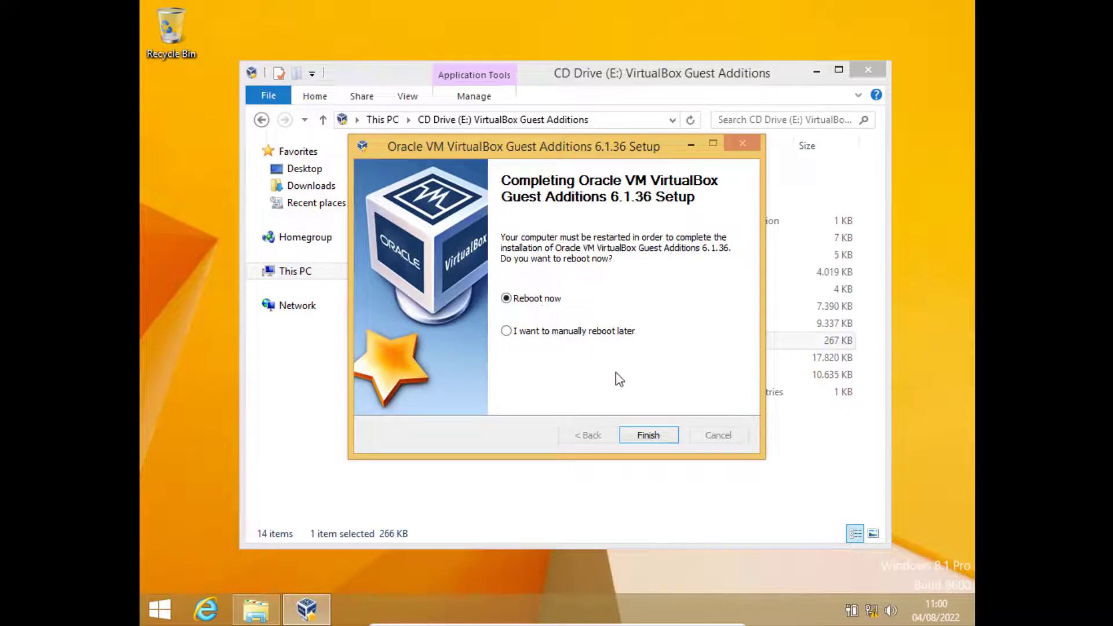
left_click(648, 436)
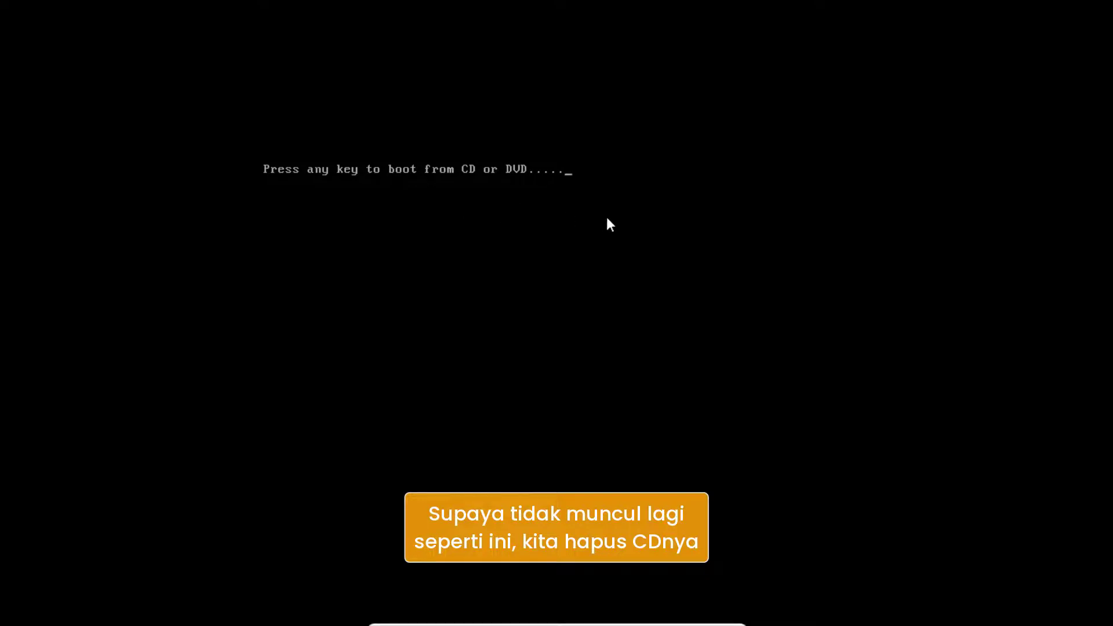
Leave full-screen mode and close the Windows 8.1 virtual machine by powering it off.
key("ctrl+f")
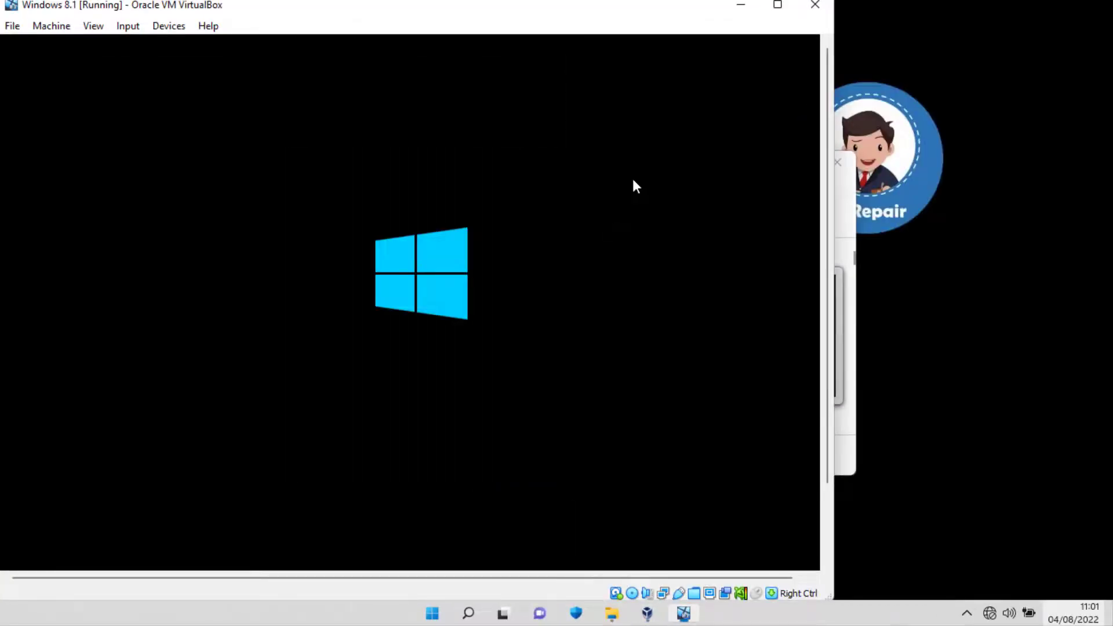
left_click(815, 8)
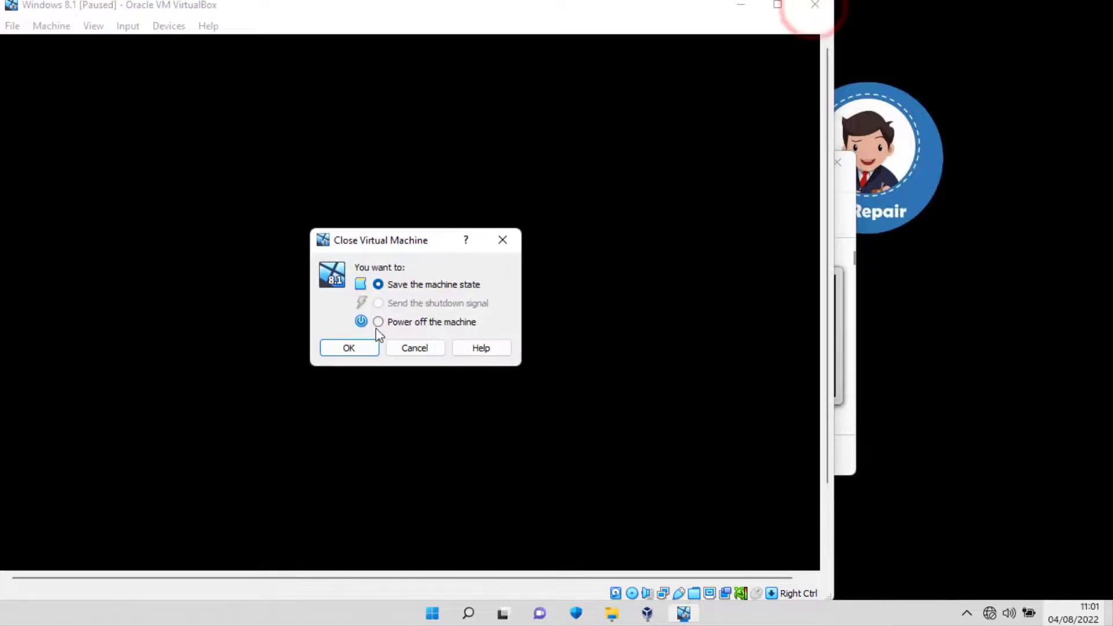
left_click(356, 350)
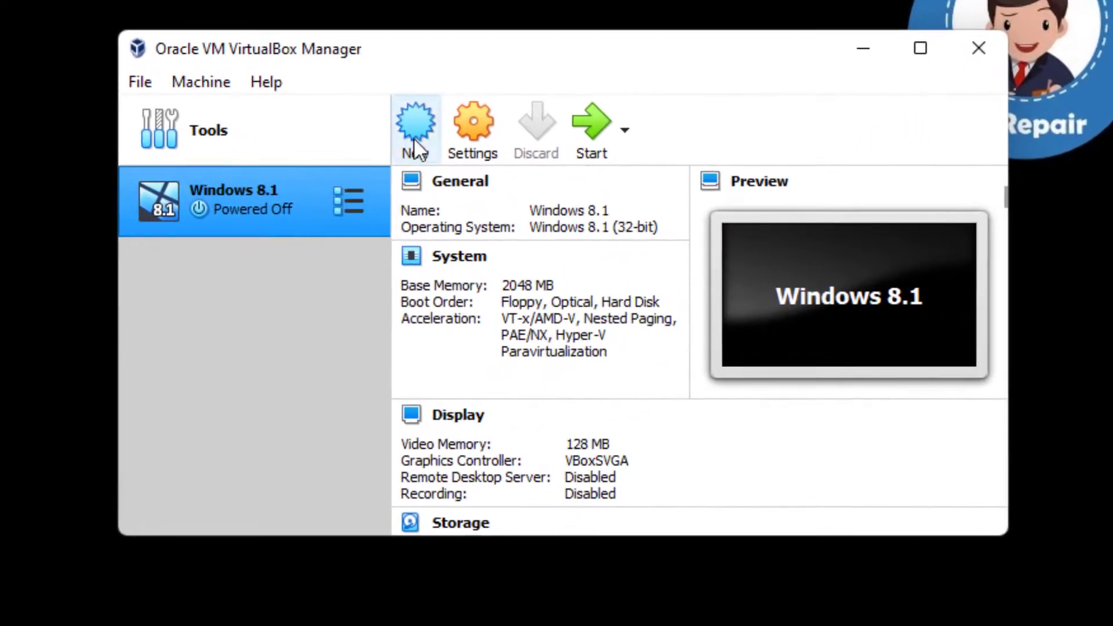
Remove the Windows 8.1 Pro x86.iso attachment from the virtual machine's SATA controller and save the settings.
left_click(380, 268)
left_click(464, 135)
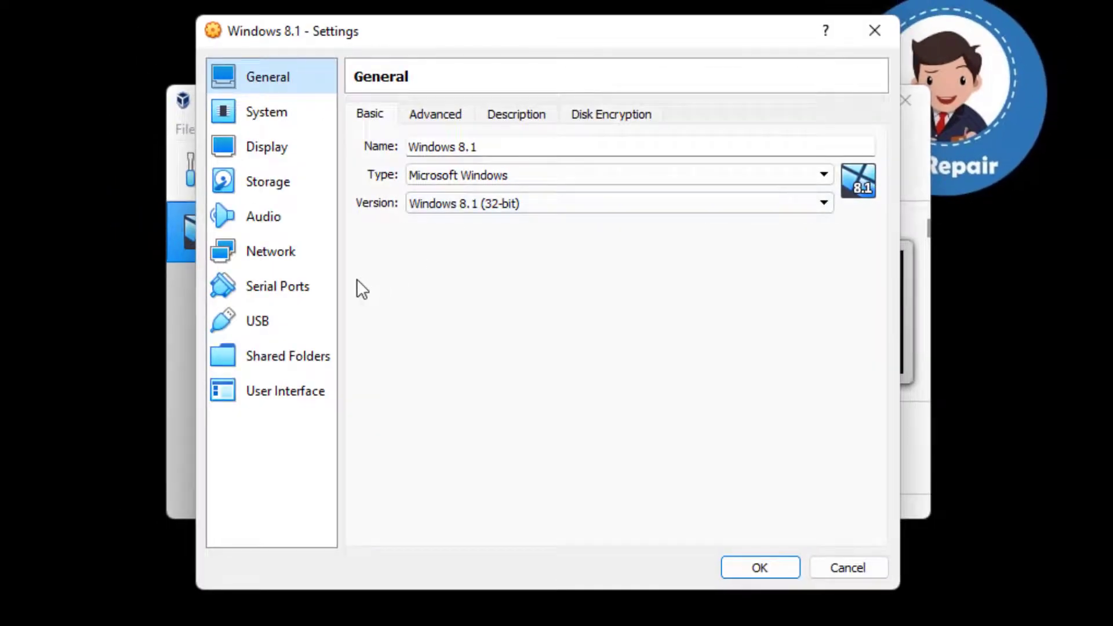
left_click(290, 189)
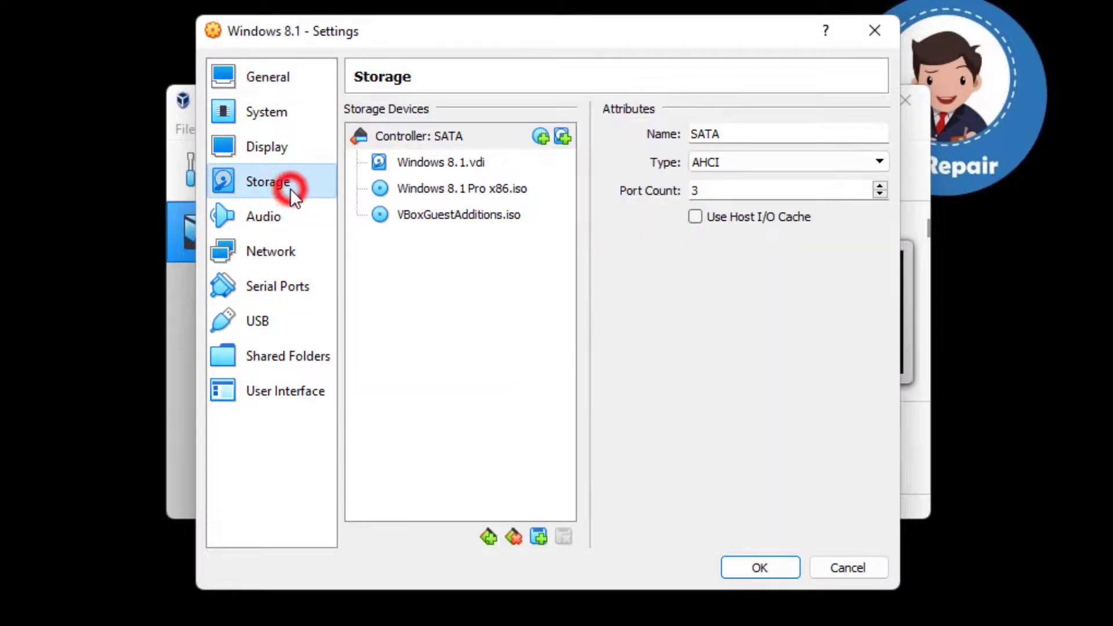
left_click(442, 192)
right_click(512, 188)
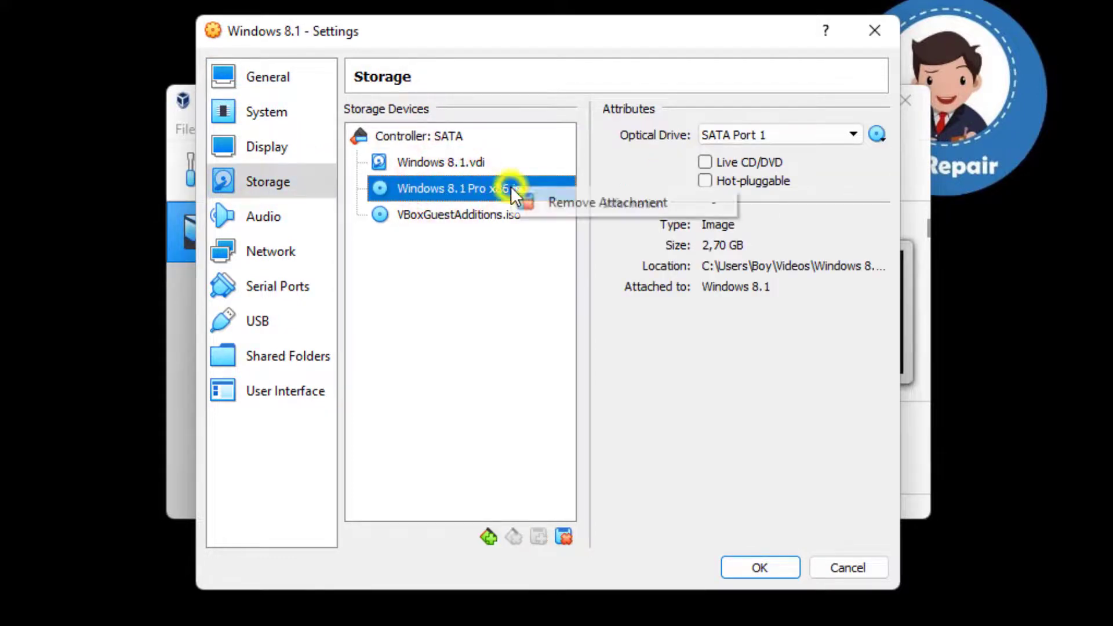
left_click(574, 202)
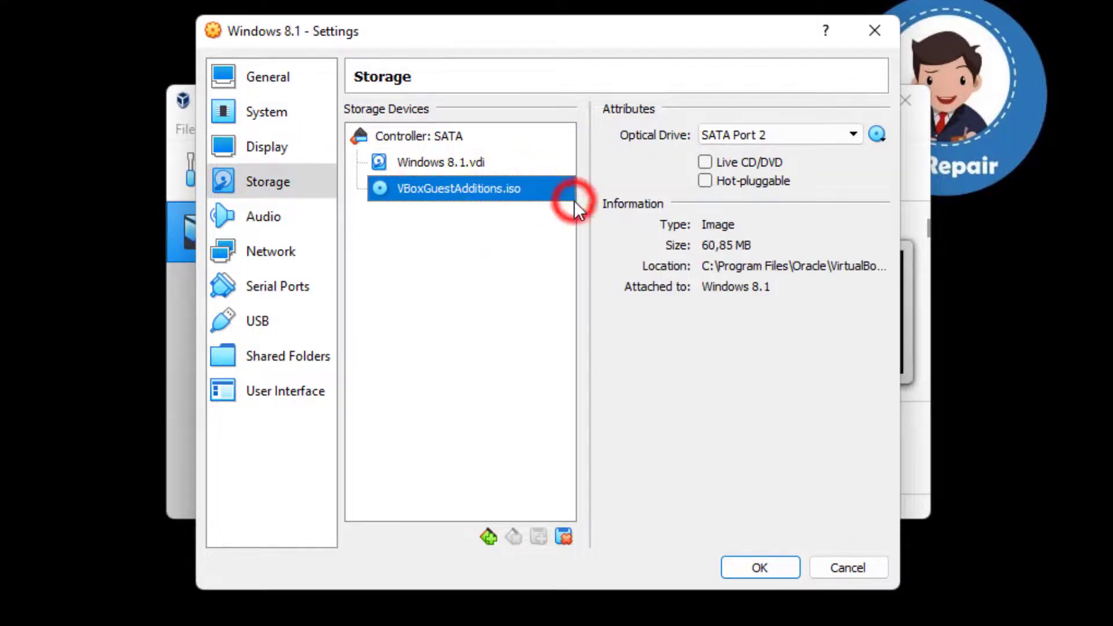
left_click(764, 564)
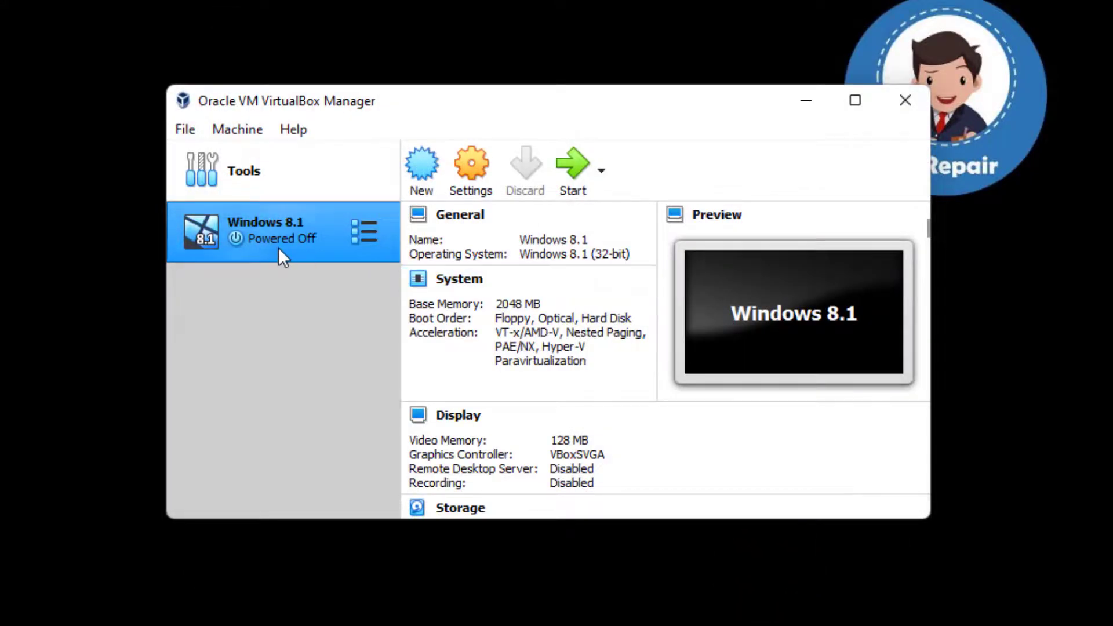
Start the Windows 8.1 virtual machine, switch it to full-screen mode, and dismiss the keyboard capture and mouse integration messages.
left_click(576, 161)
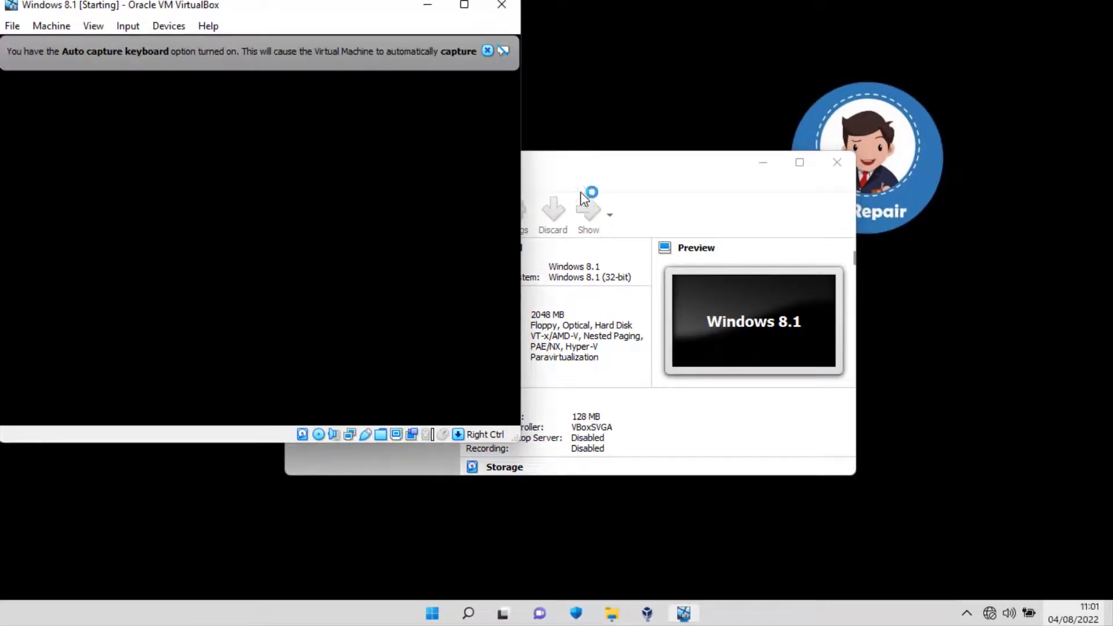
left_click(487, 51)
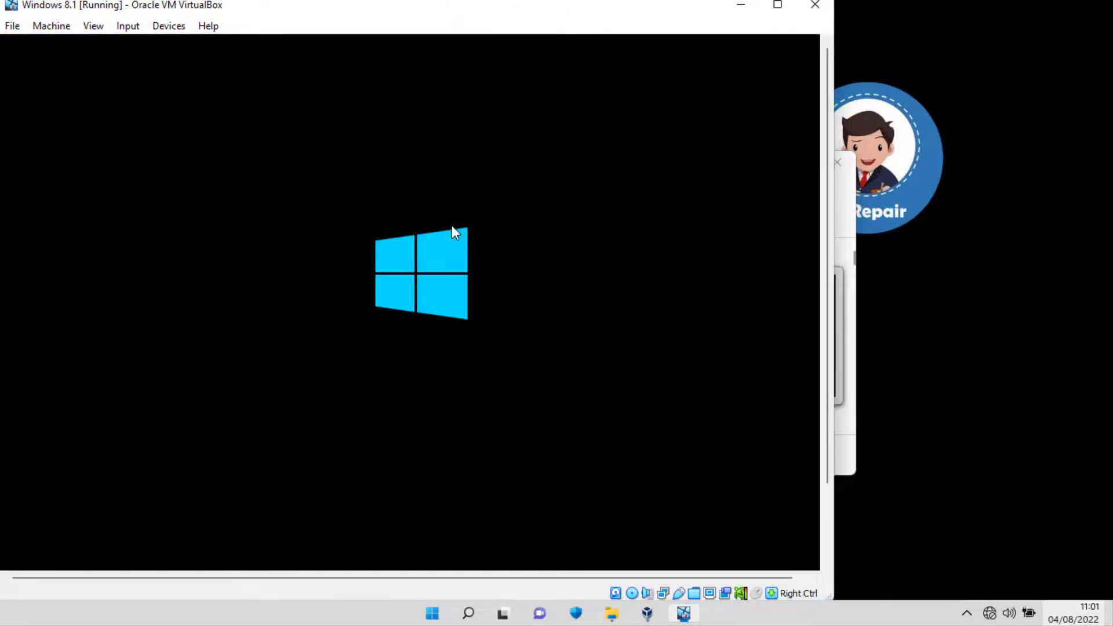
key("ctrl+f")
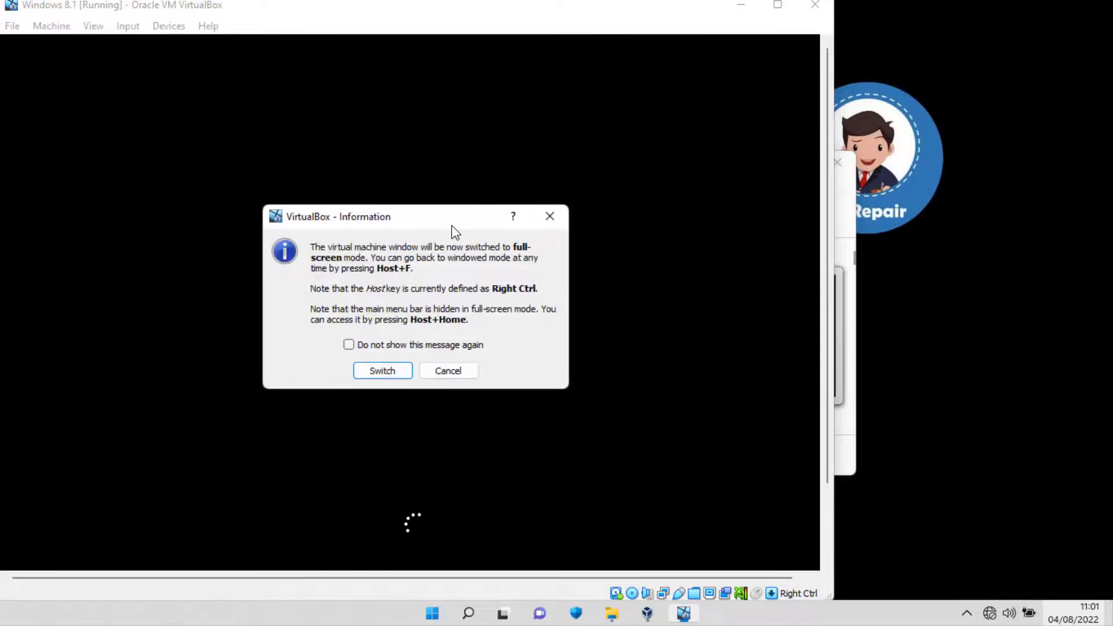
key("Return")
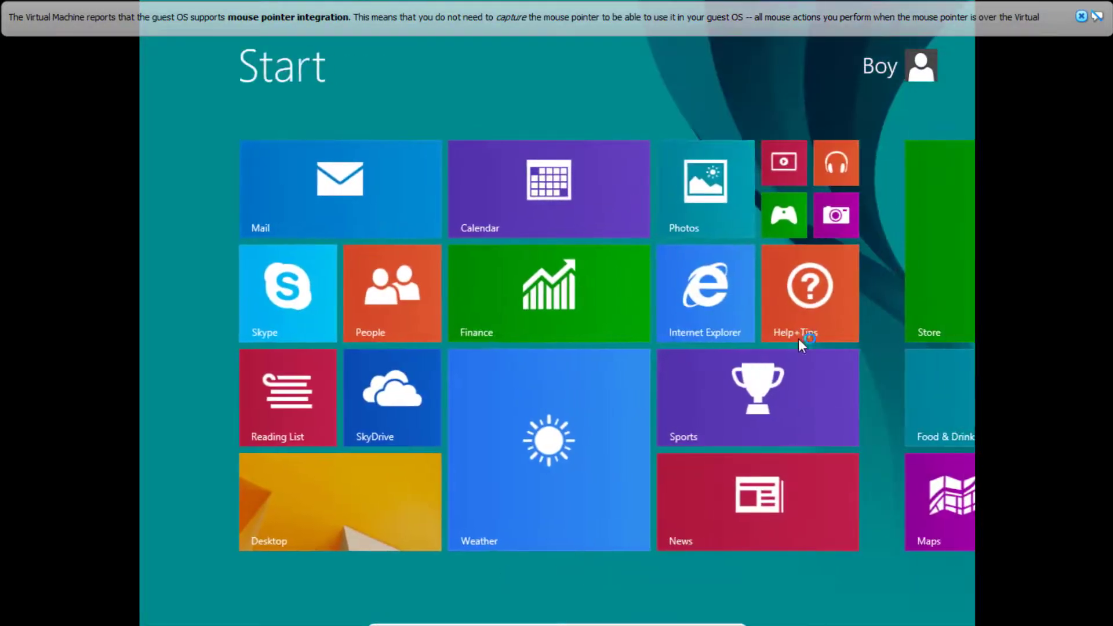
left_click(1082, 18)
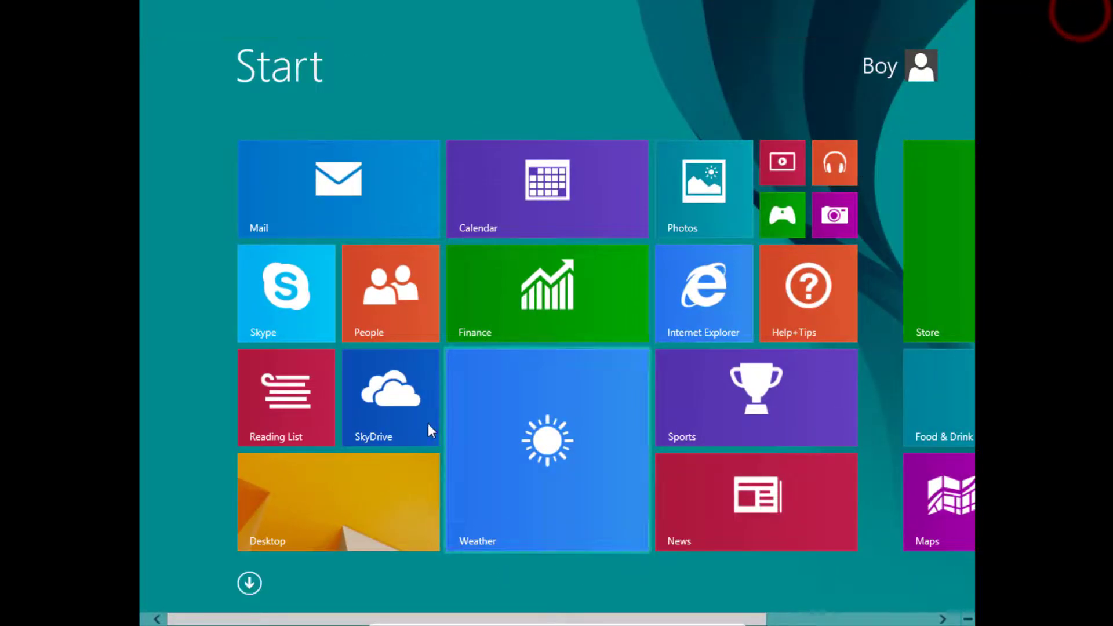
Go to the Windows 8.1 desktop and open the shared network drive contoh (Z:) from This PC.
left_click(378, 478)
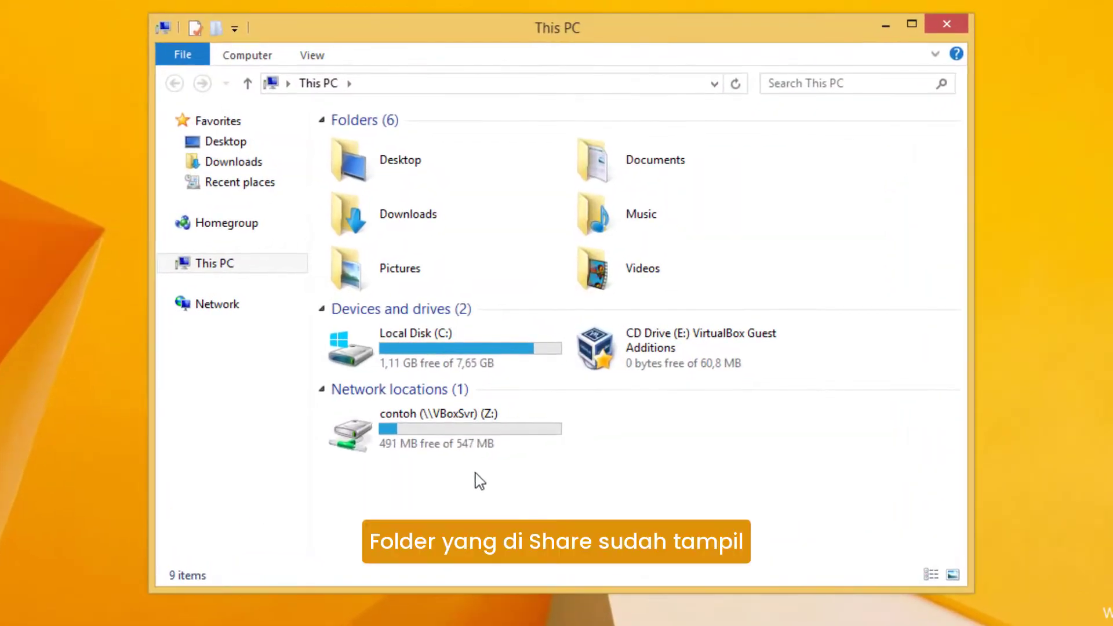
left_click(494, 423)
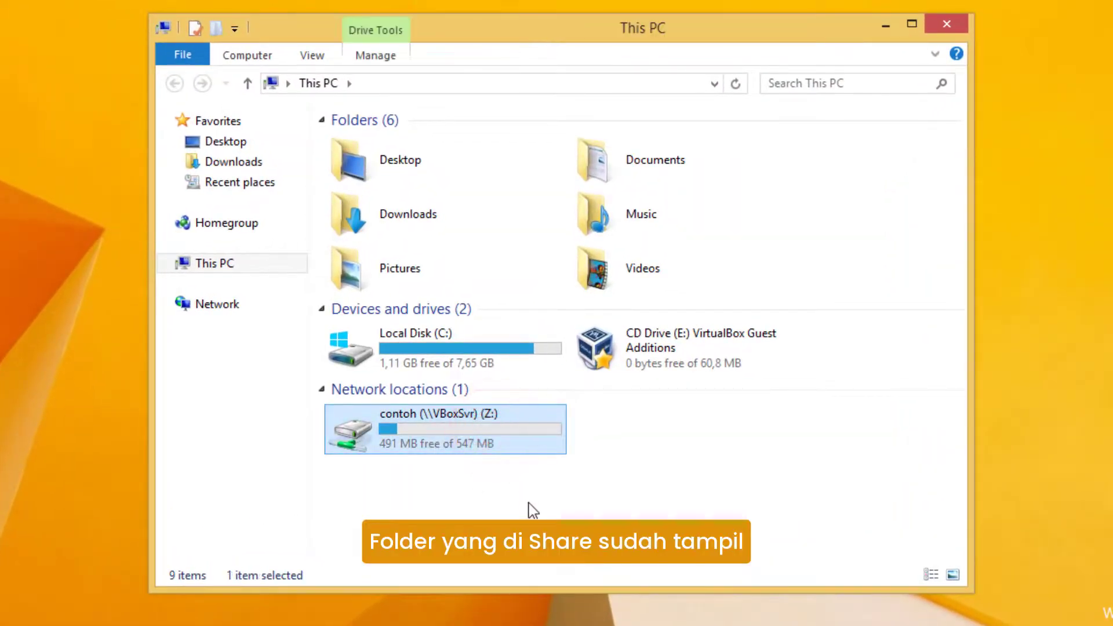
double_click(513, 435)
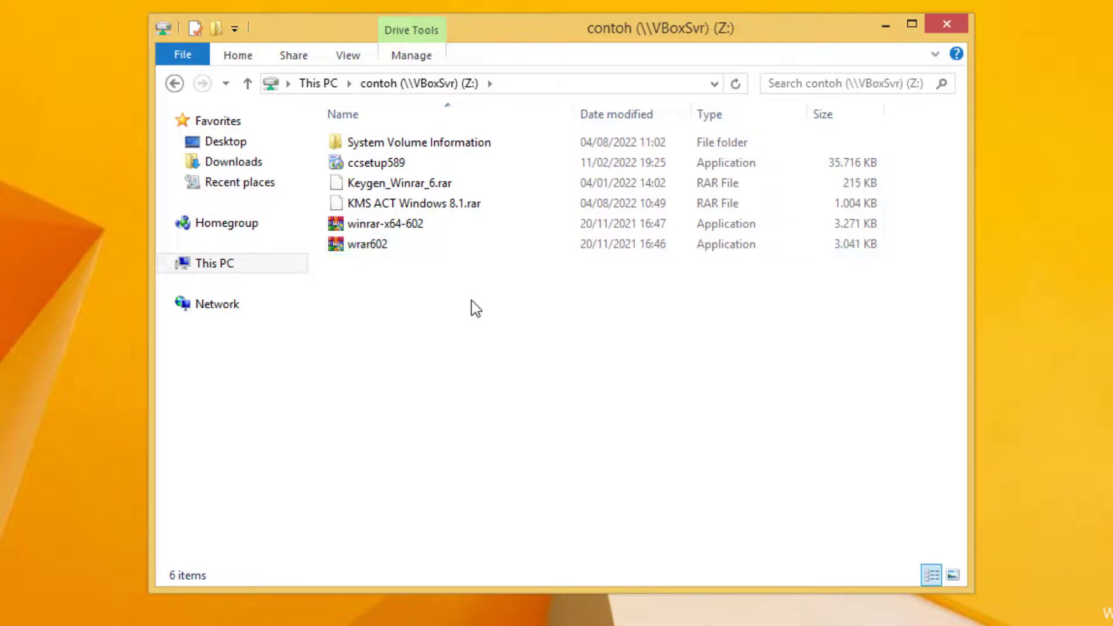
Install WinRAR 6.02 from wrar602 in the shared folder with the default settings, and close the WinRAR shortcuts folder.
left_click(443, 252)
double_click(444, 251)
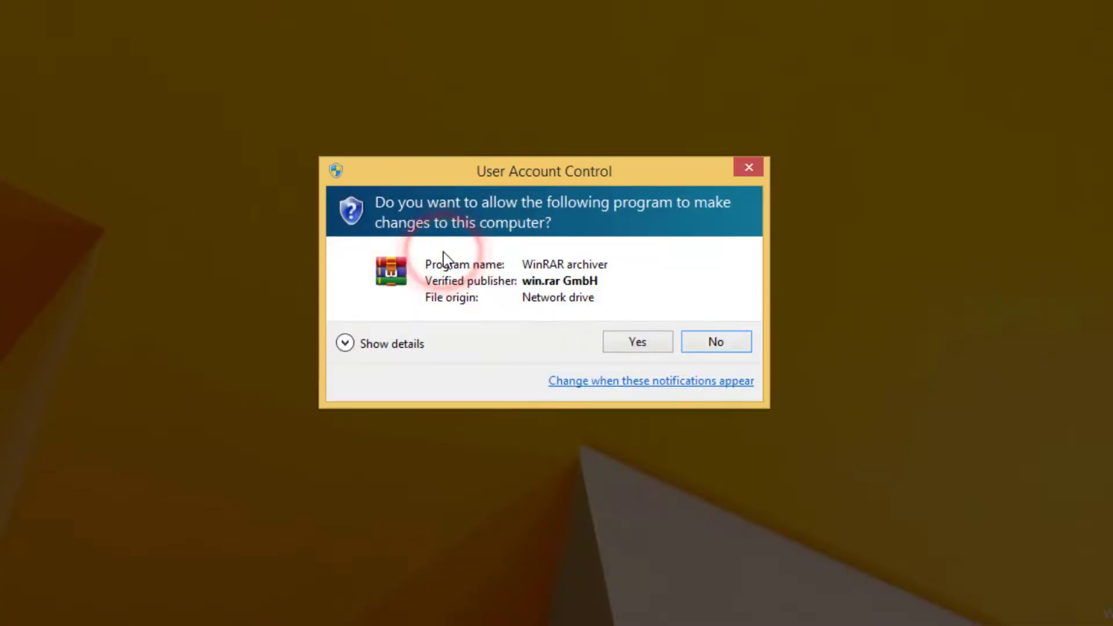
left_click(625, 342)
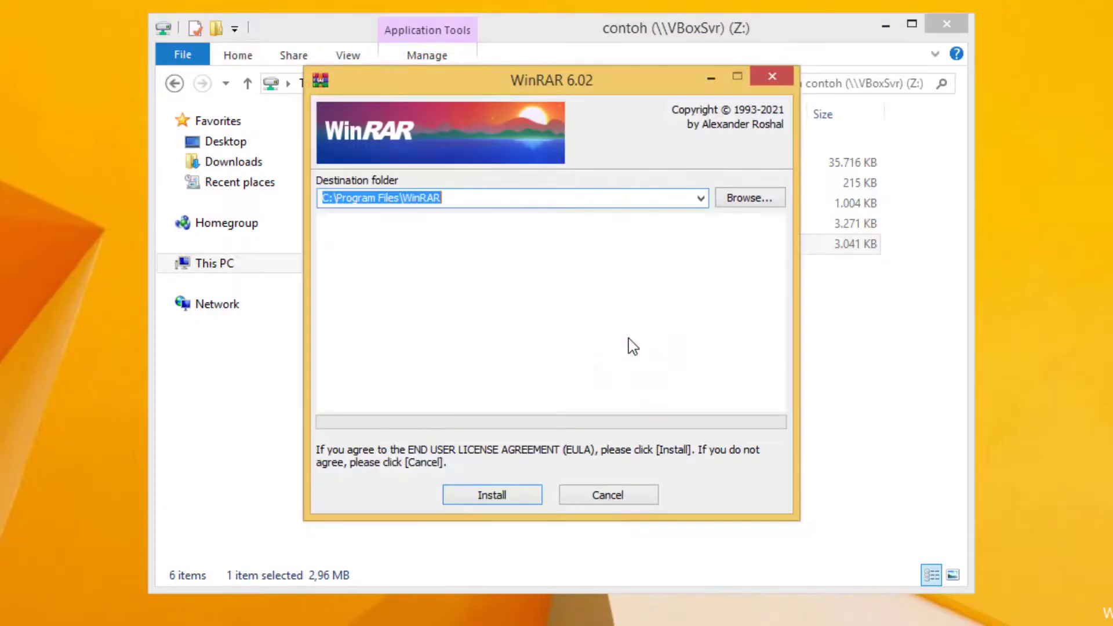
left_click(526, 497)
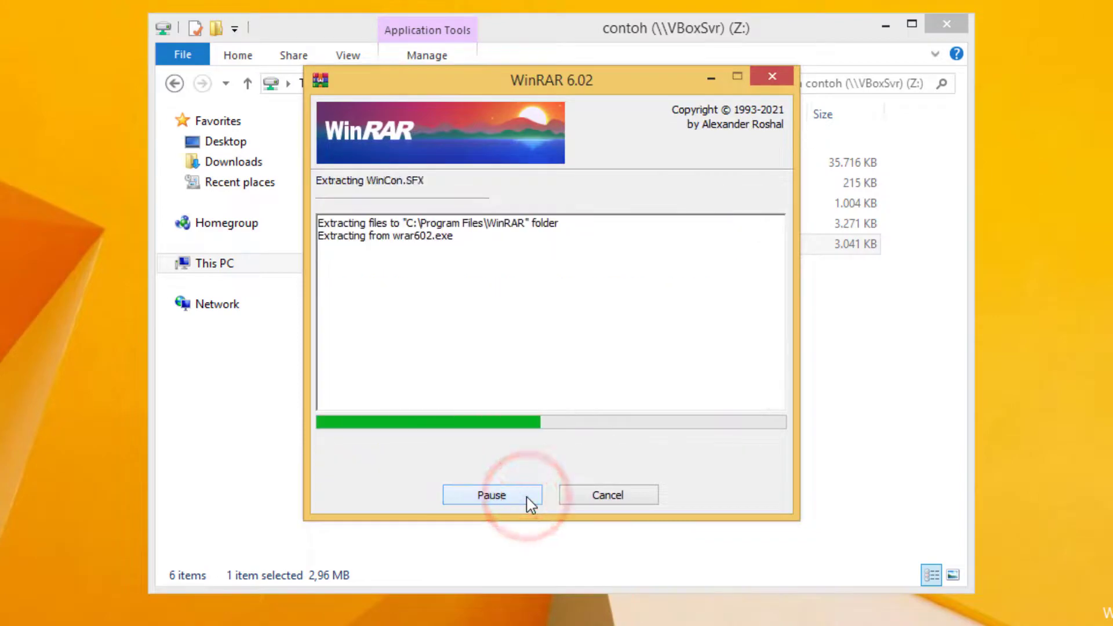
left_click(516, 486)
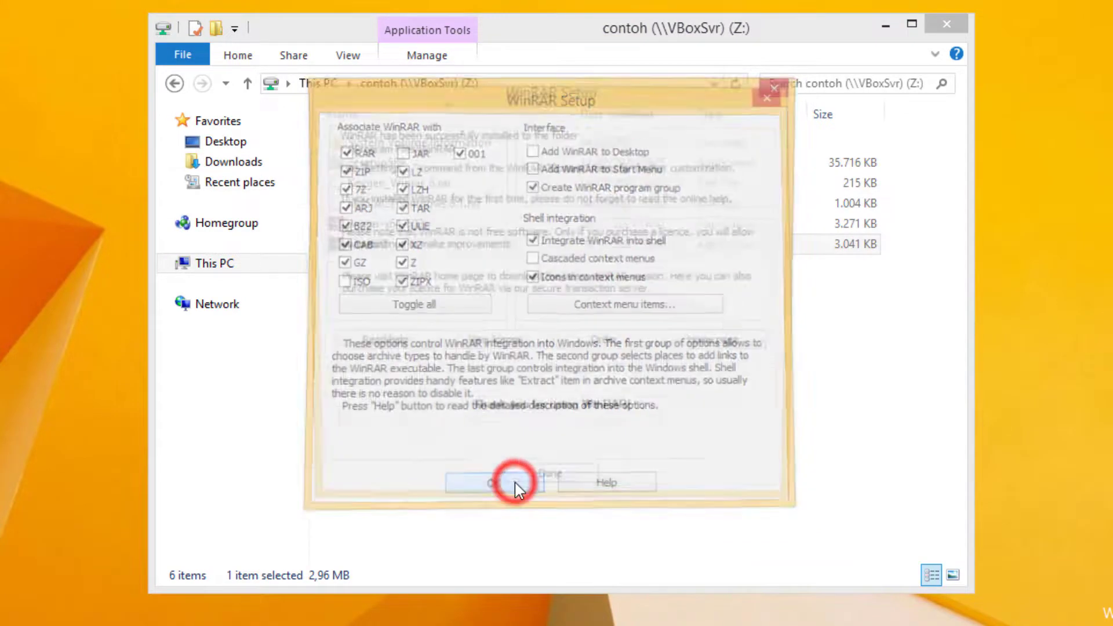
left_click(542, 483)
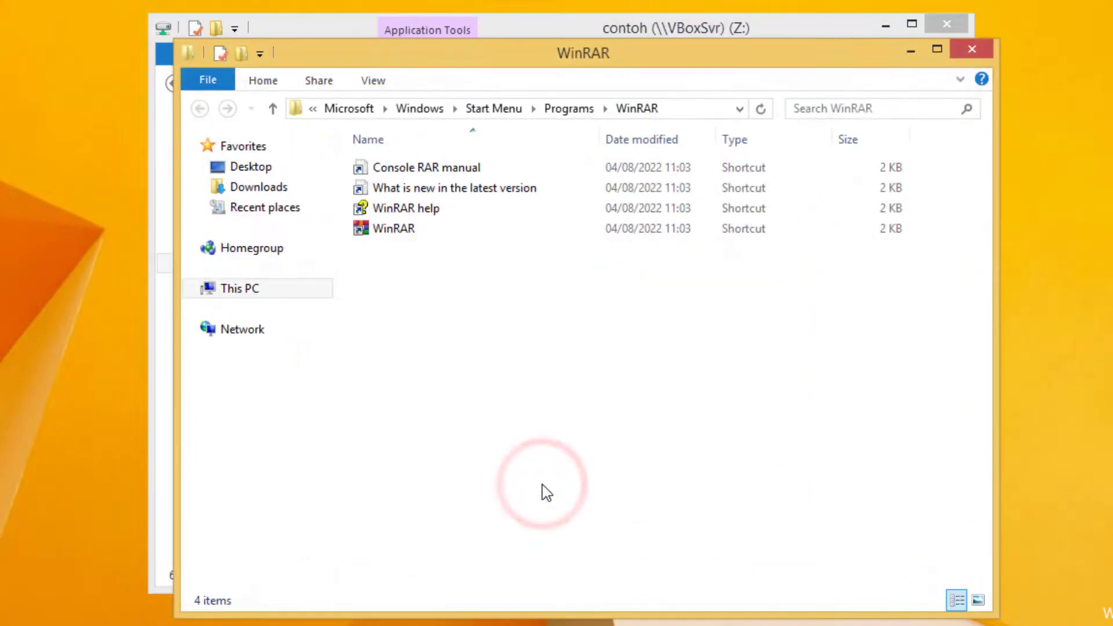
left_click(974, 51)
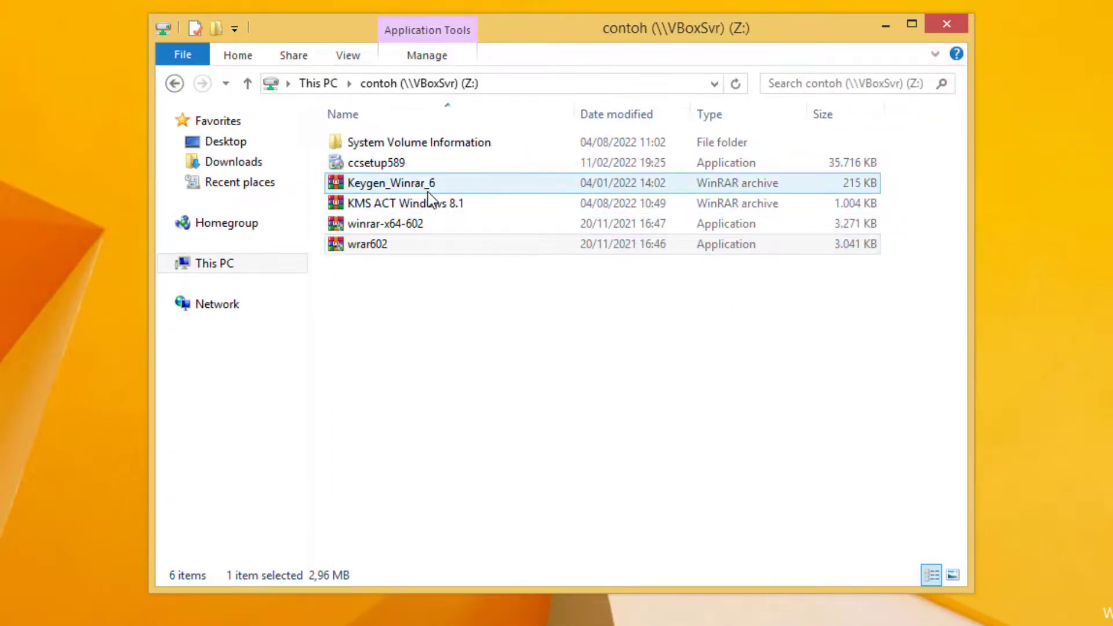
Copy ccsetup589 from the shared contoh drive into the virtual machine's Music folder.
left_click(440, 167)
right_click(423, 158)
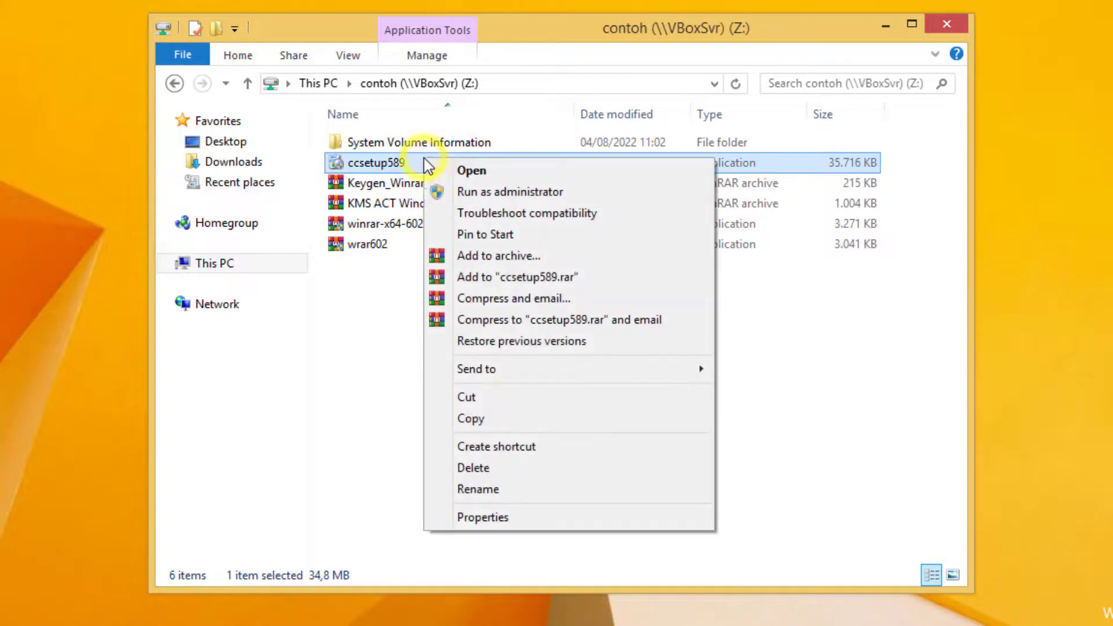
left_click(496, 419)
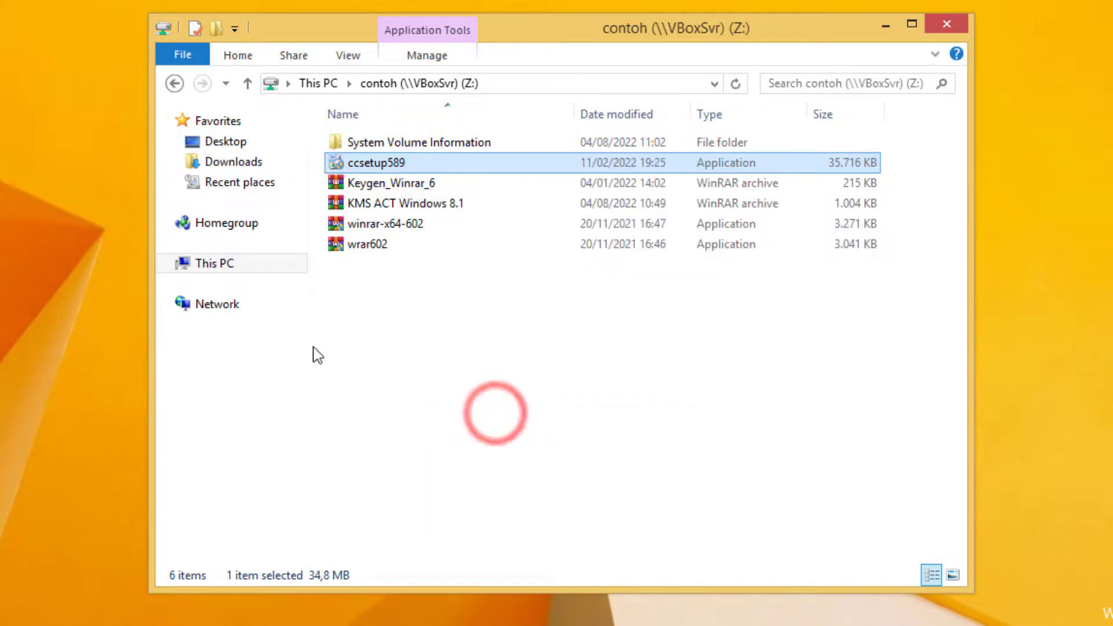
left_click(168, 263)
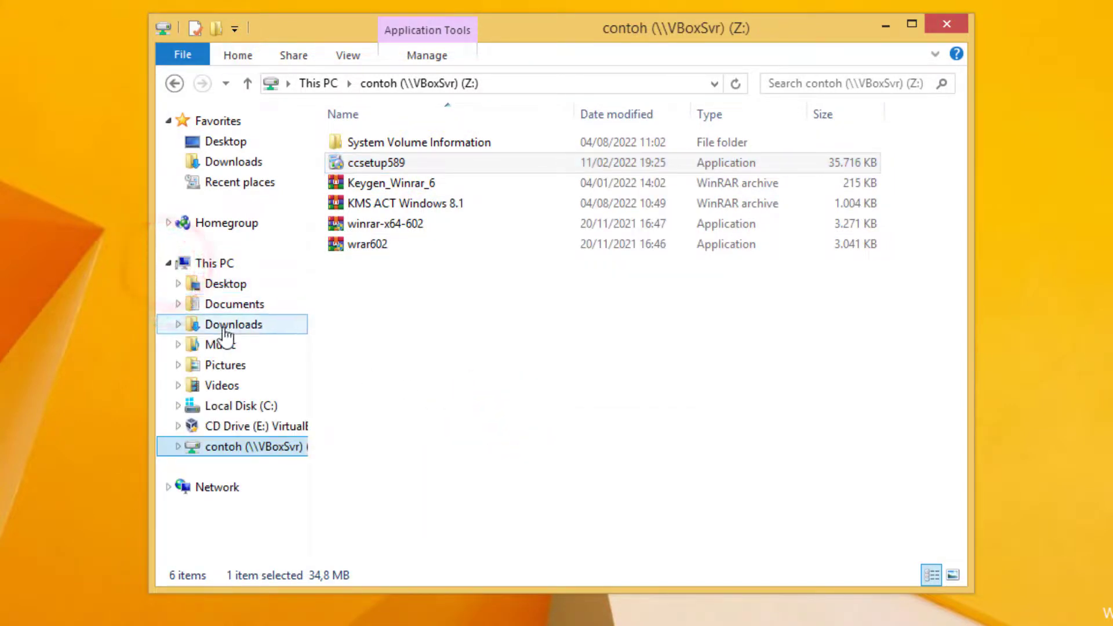
left_click(253, 343)
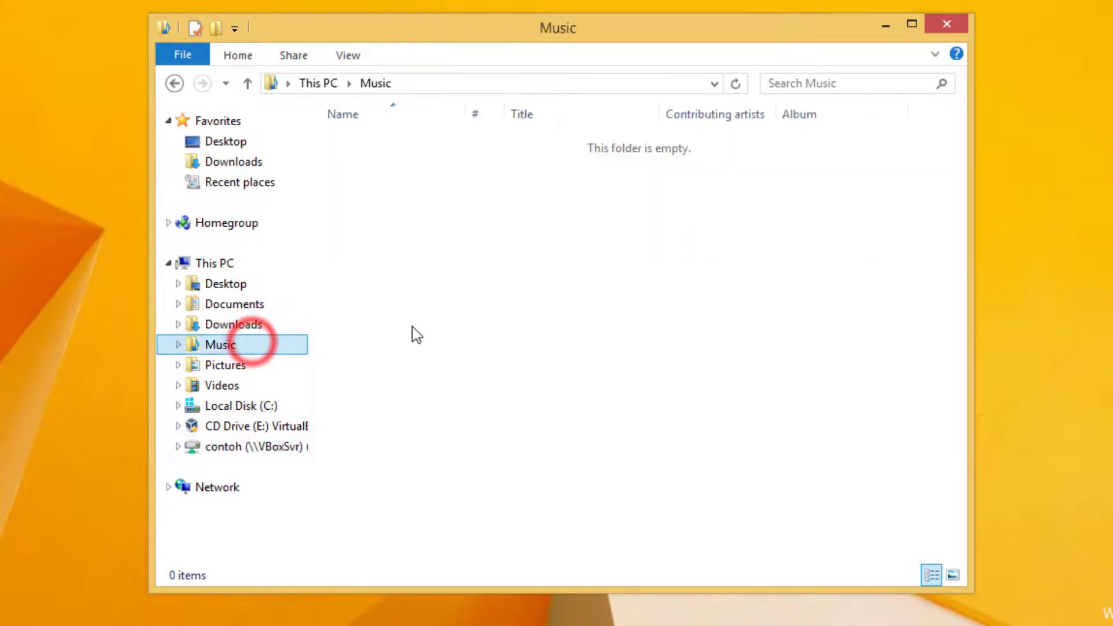
right_click(524, 255)
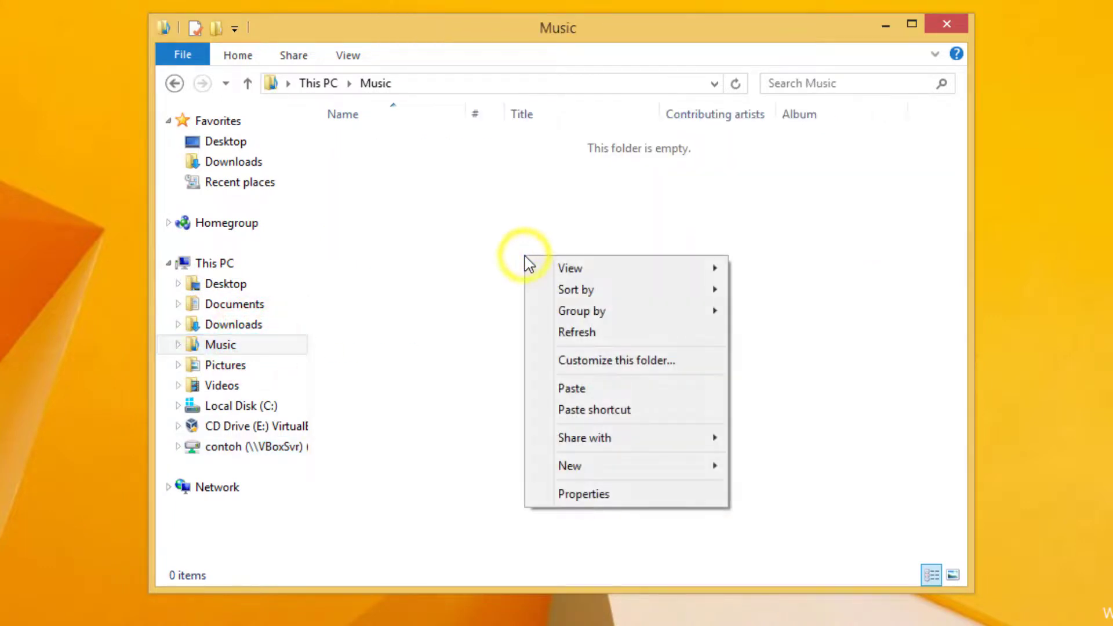
left_click(573, 387)
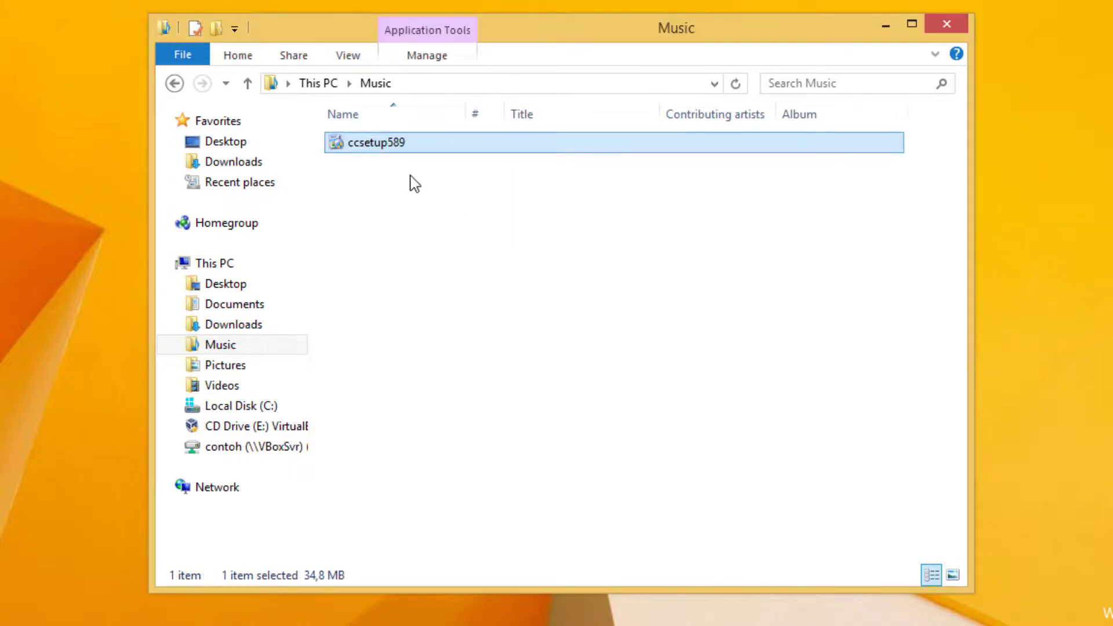
Run the ccsetup589 copy in the Music folder, allow it to make changes, and install CCleaner v5.89.
double_click(400, 145)
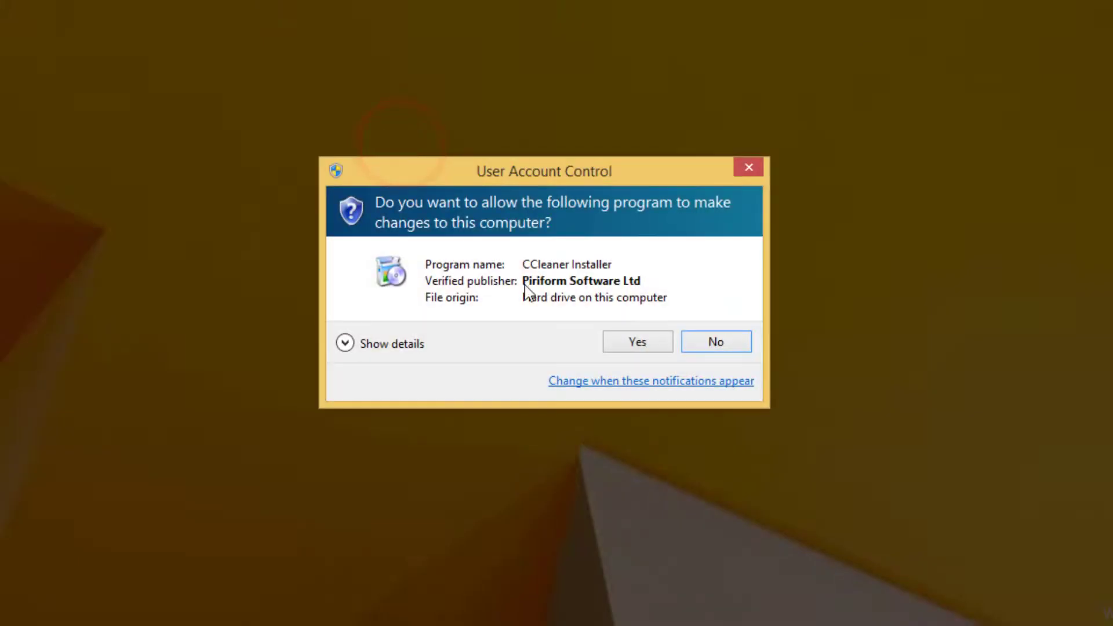
left_click(633, 342)
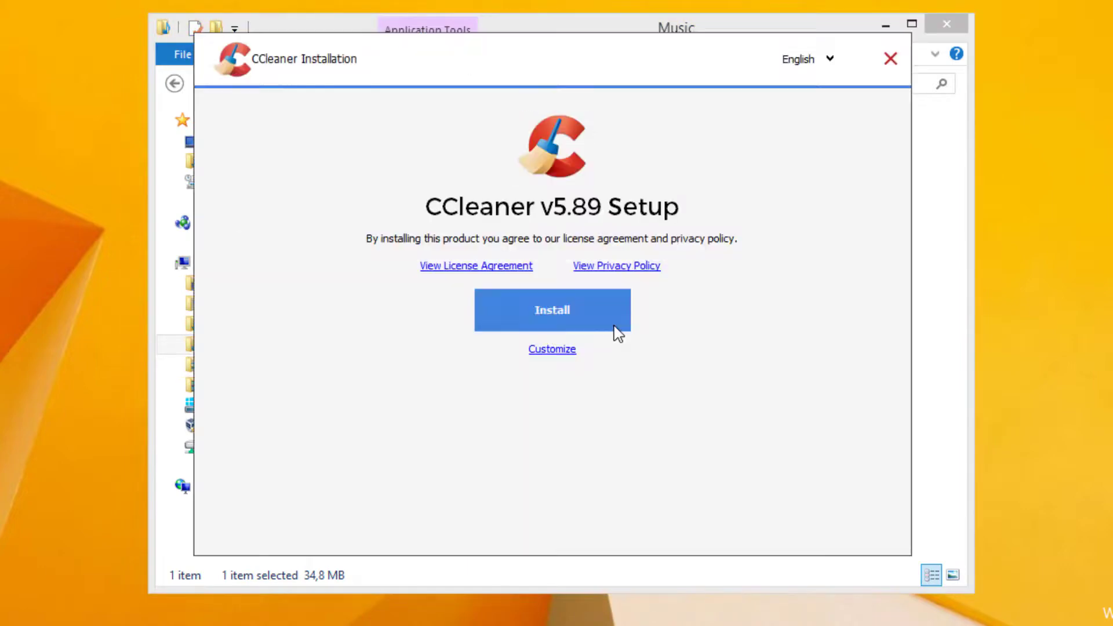
left_click(604, 307)
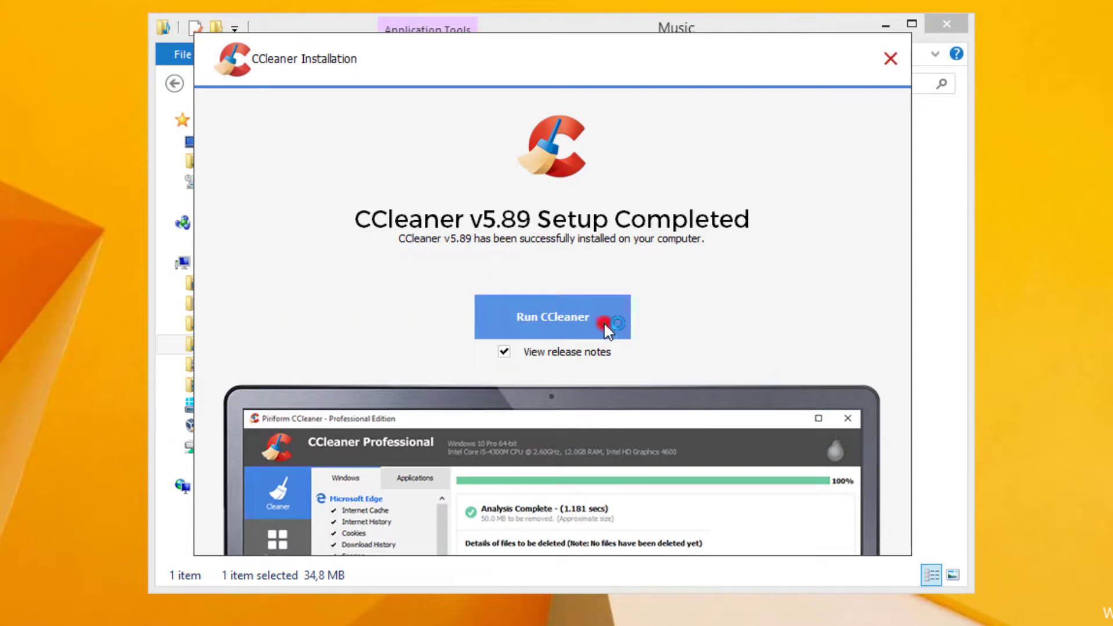
Run CCleaner from the completed installer and close the release notes page that opens in Internet Explorer.
left_click(603, 321)
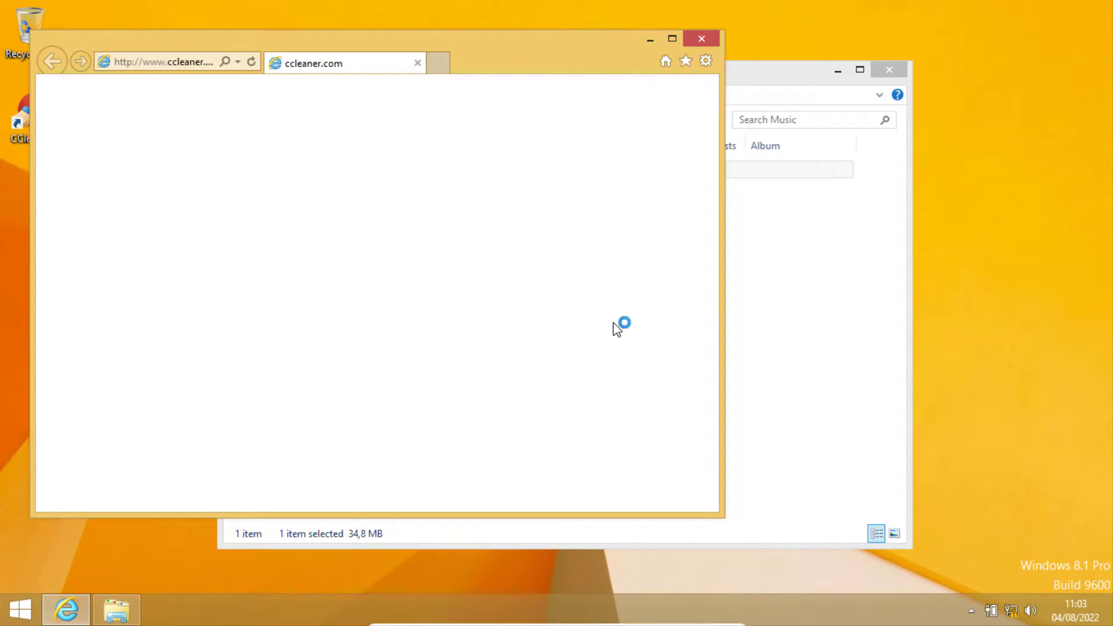
left_click(699, 39)
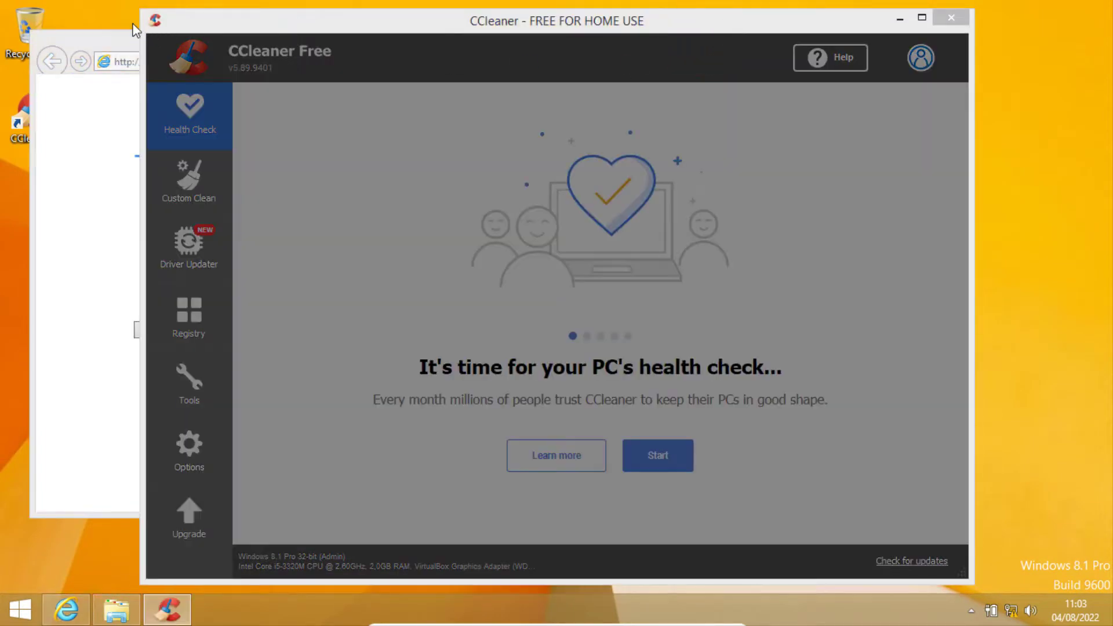
left_click(120, 36)
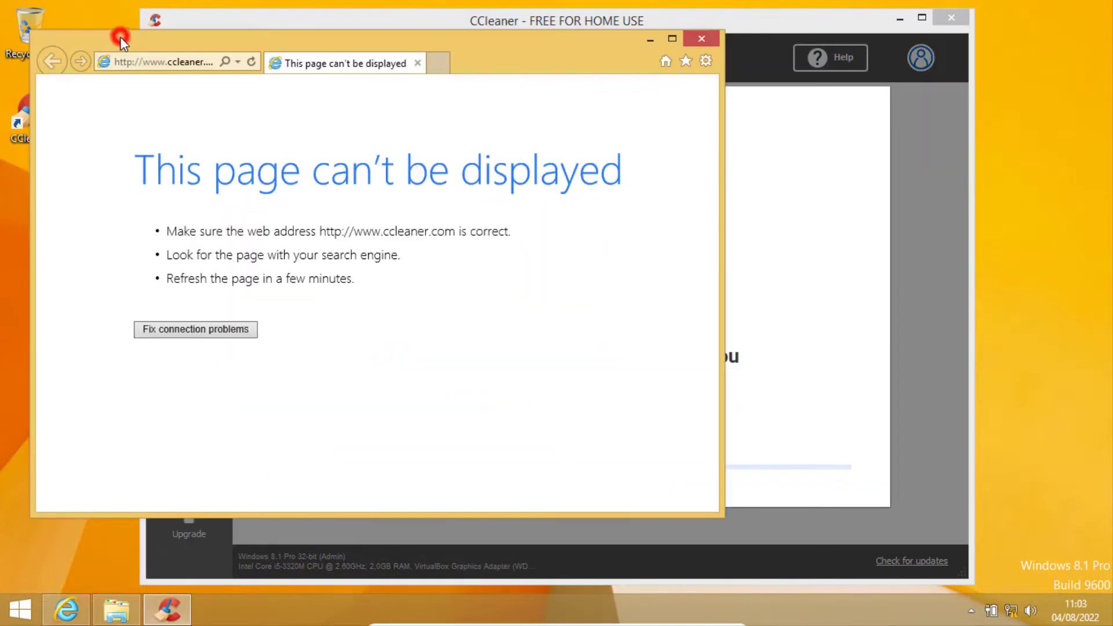
left_click(705, 36)
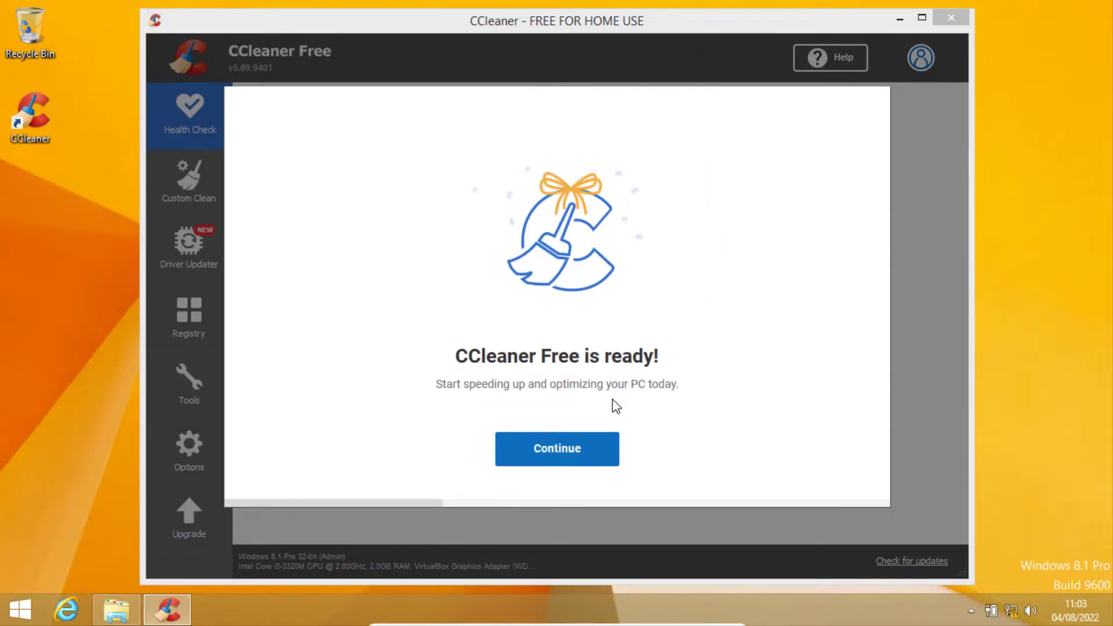
Continue past the CCleaner Free welcome screens to Health Check, and close CCleaner and its Smart Cleaning notification.
left_click(593, 440)
left_click(609, 430)
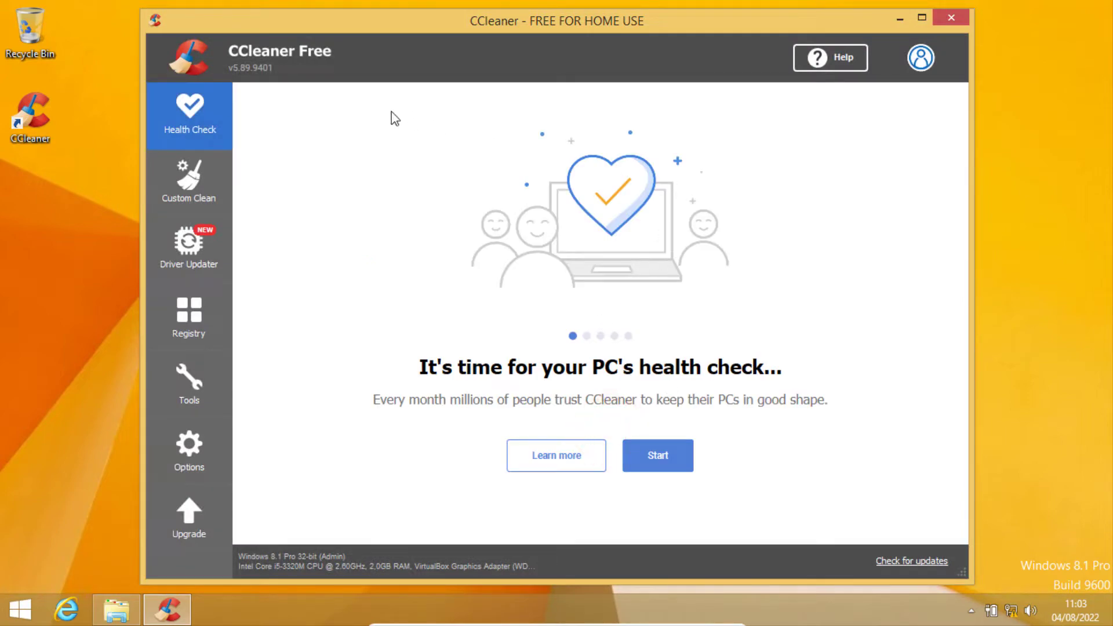
left_click(949, 16)
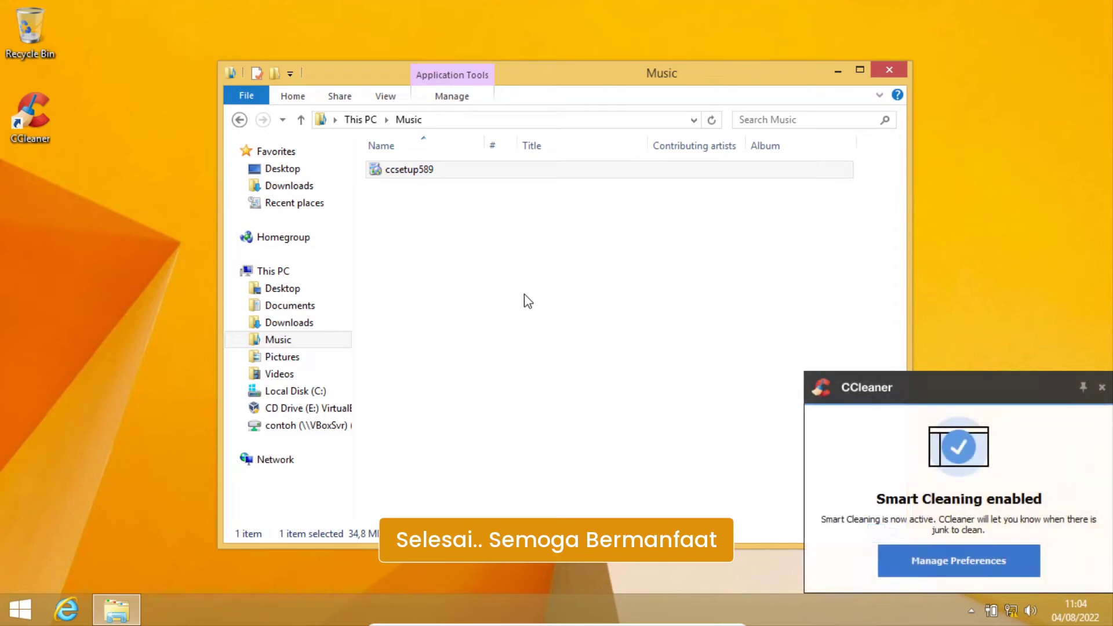
left_click(1103, 387)
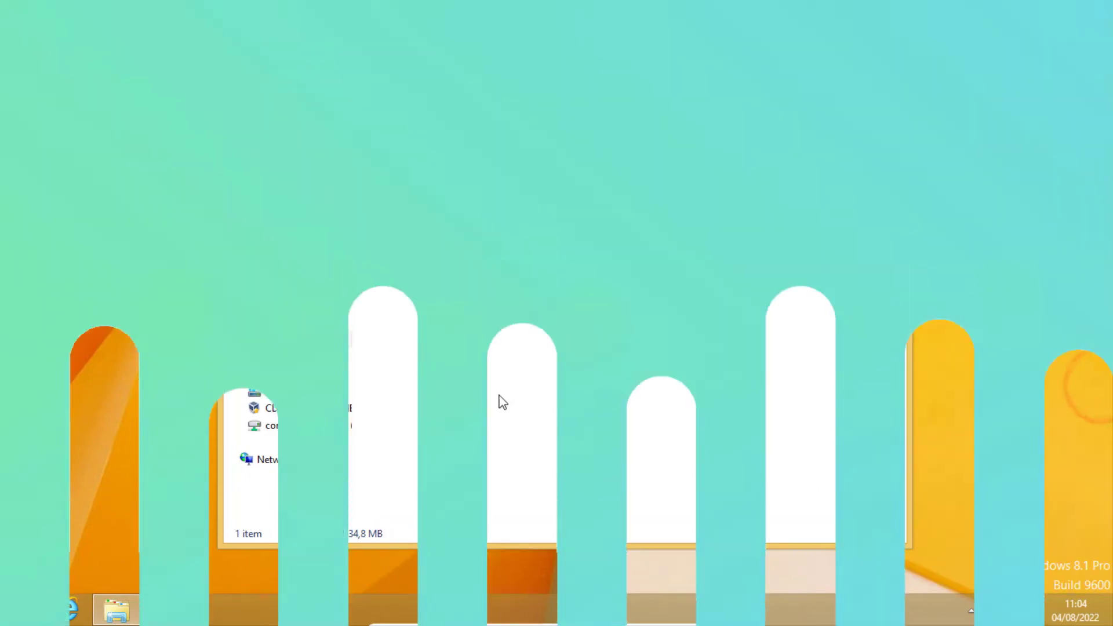